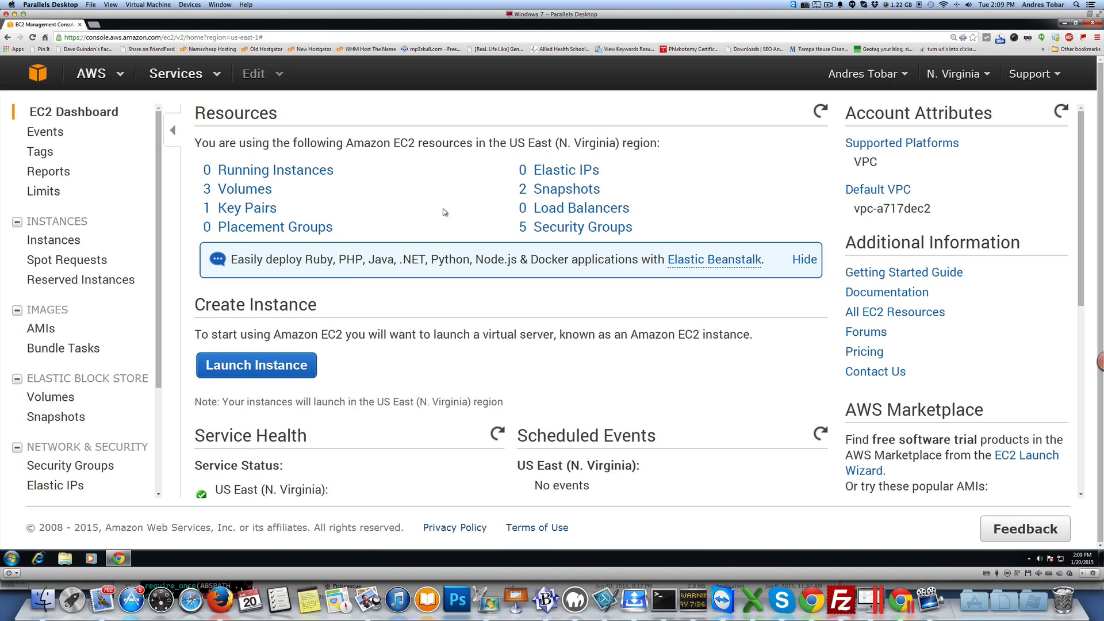
Step: Start launching a new instance and choose the WordPress powered by Bitnami AMI found by searching the AWS Marketplace for wordpress
click(268, 371)
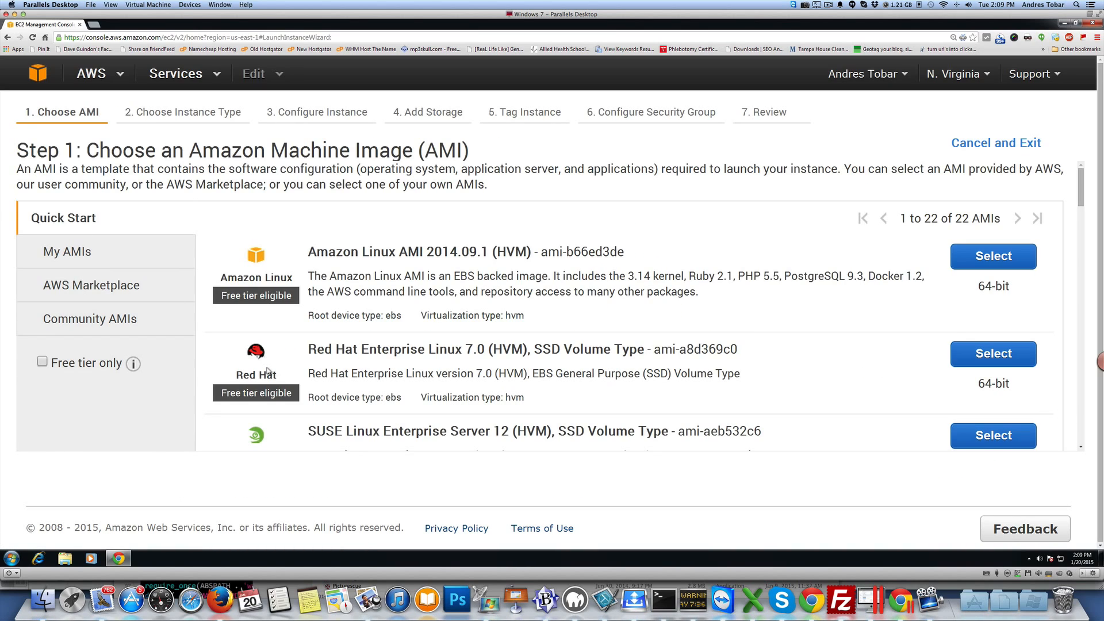
click(89, 286)
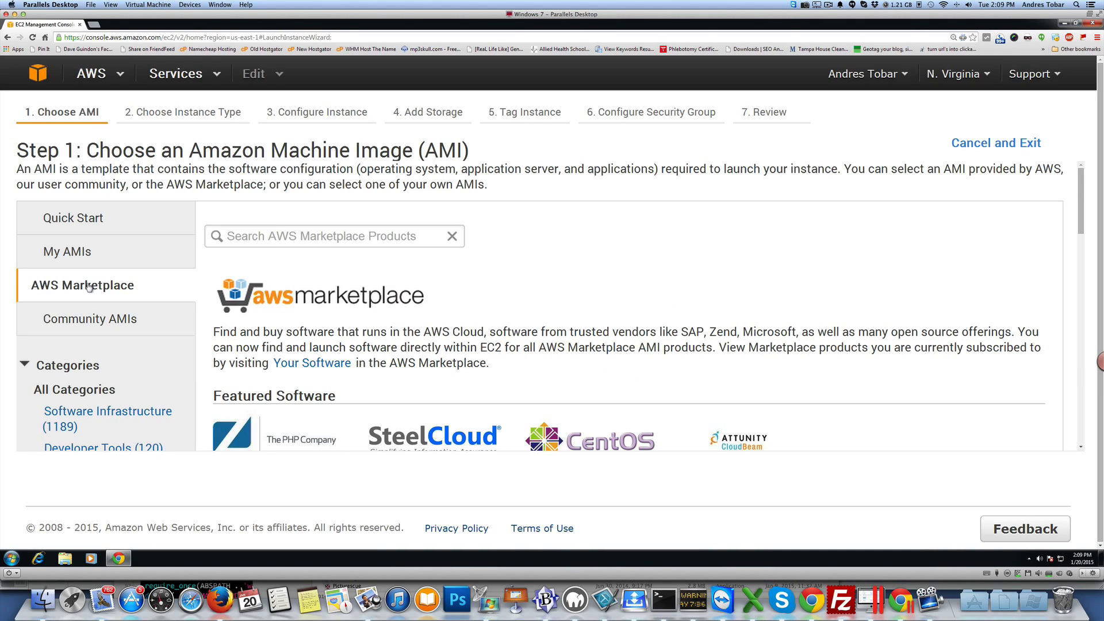
click(277, 233)
text(wordpress)
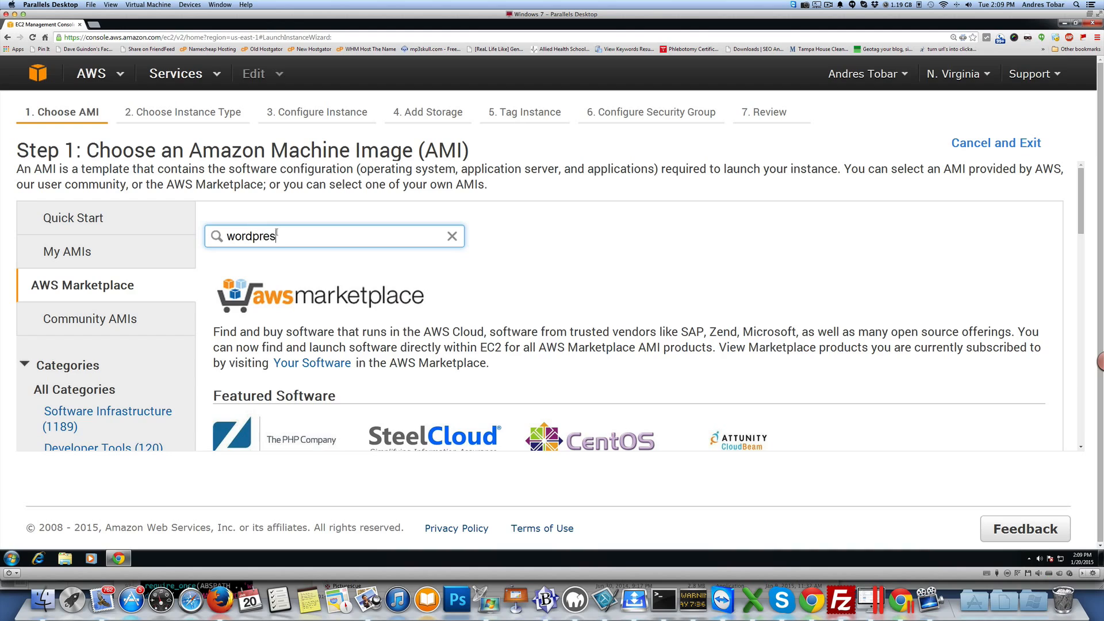
key(Return)
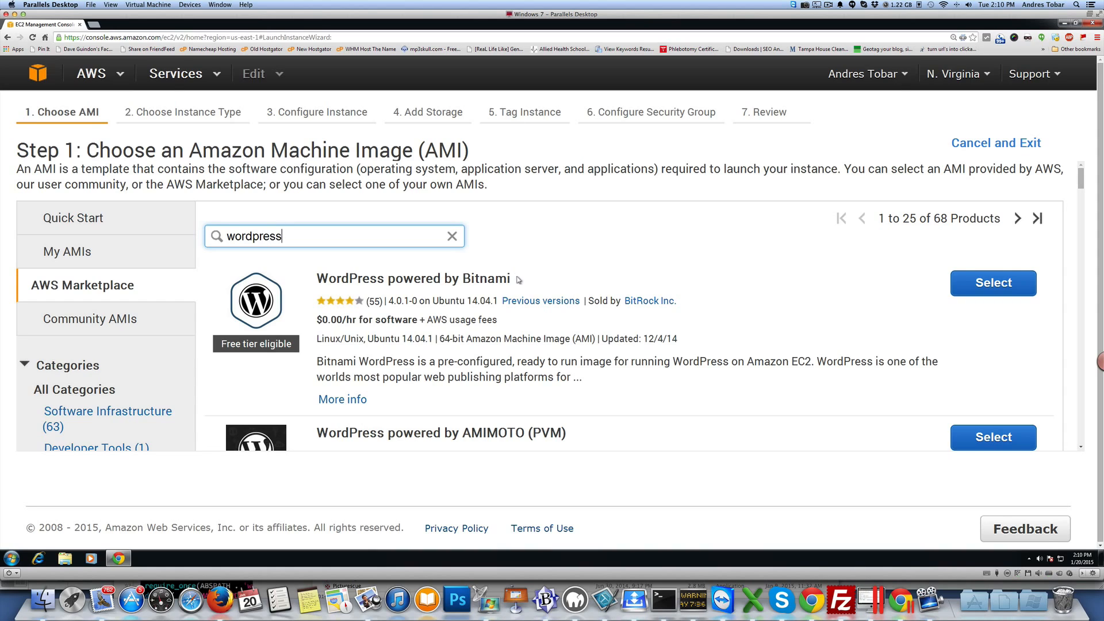
click(979, 286)
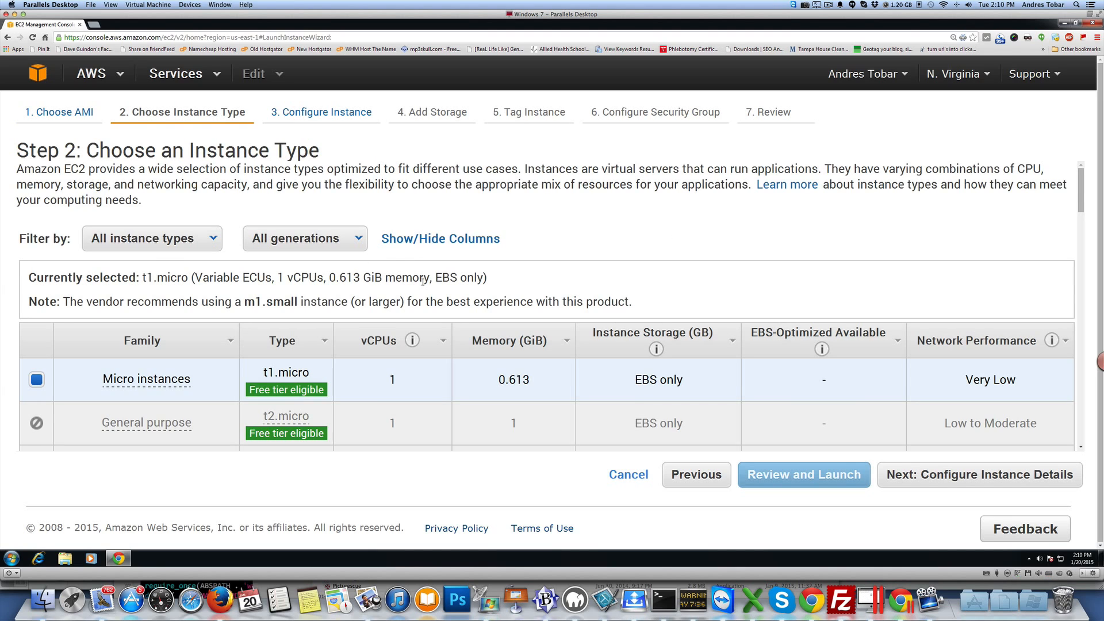
Step: Choose the c3.xlarge compute optimized instance type and continue to the instance details
key(ctrl+minus)
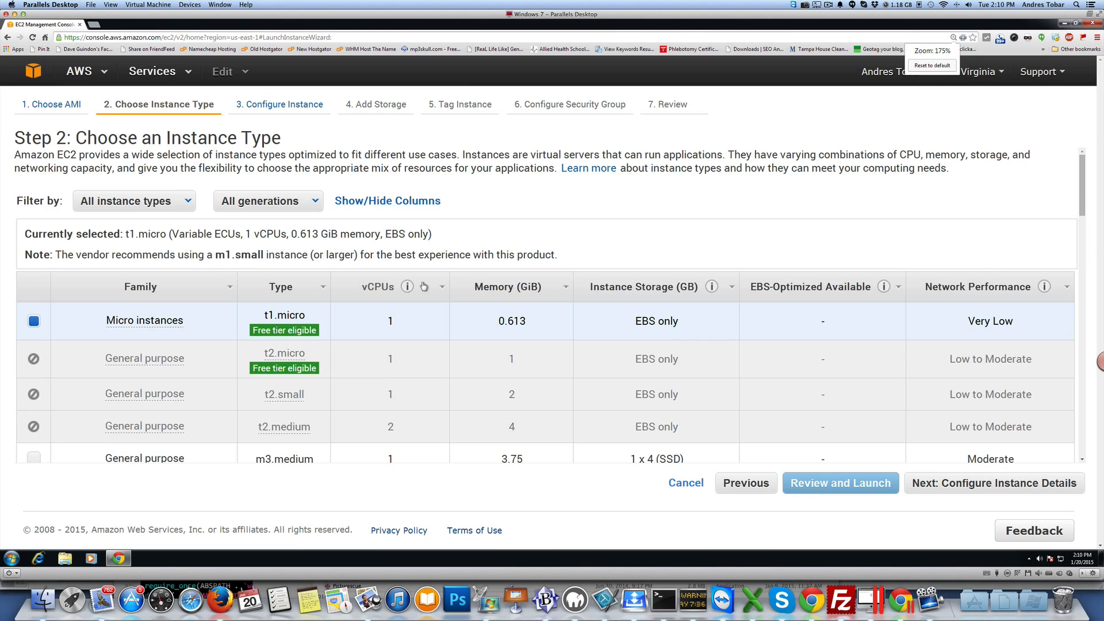
key(ctrl+minus)
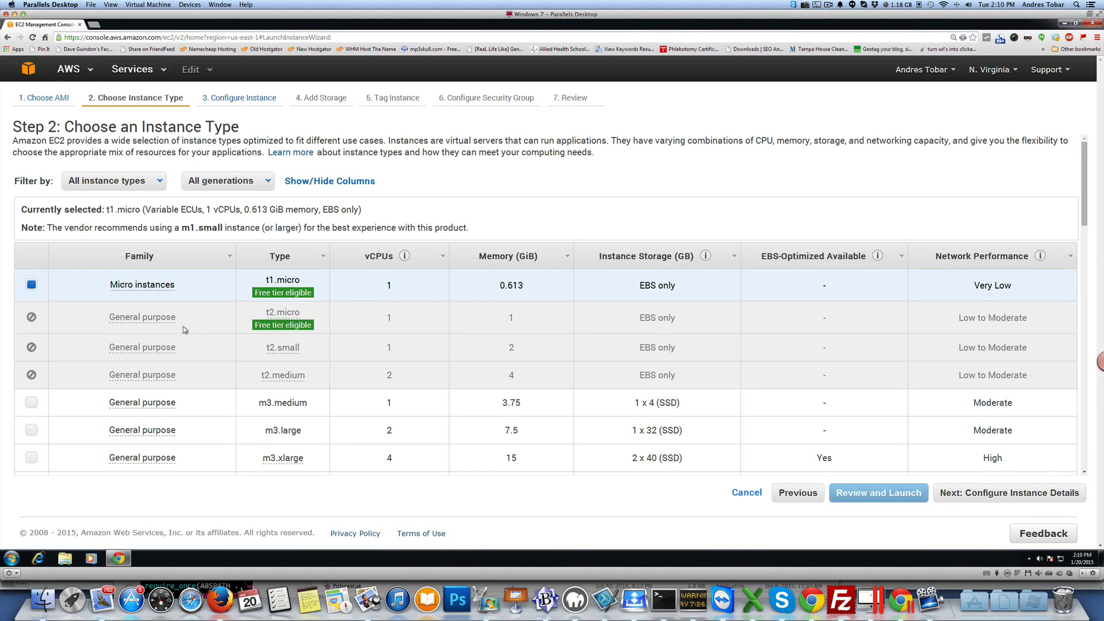
scroll(184, 328, down, 3)
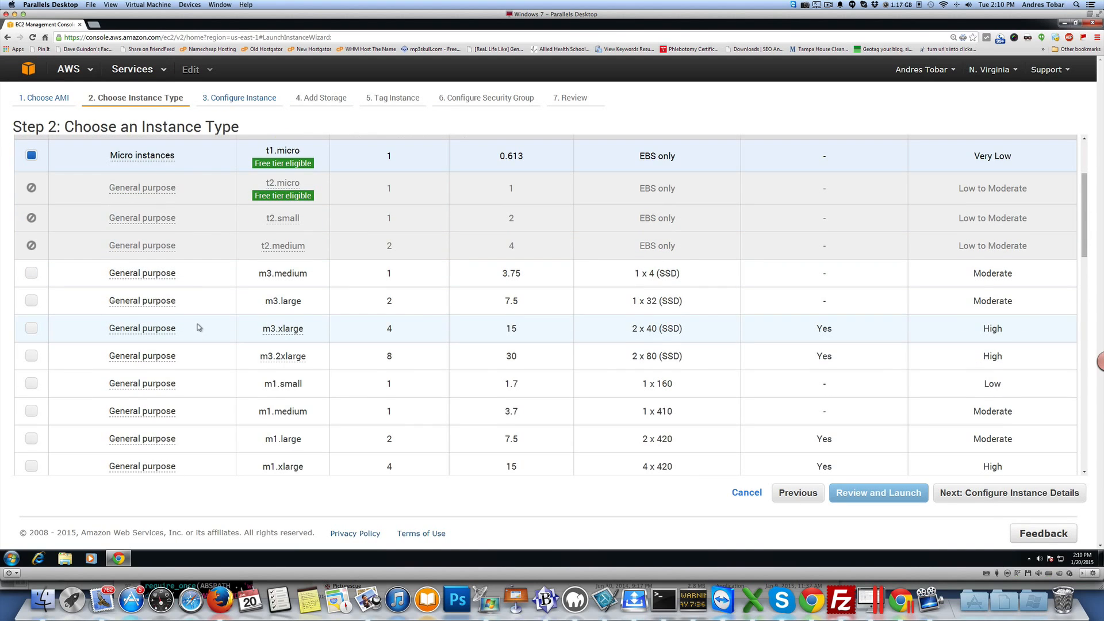
scroll(198, 327, down, 7)
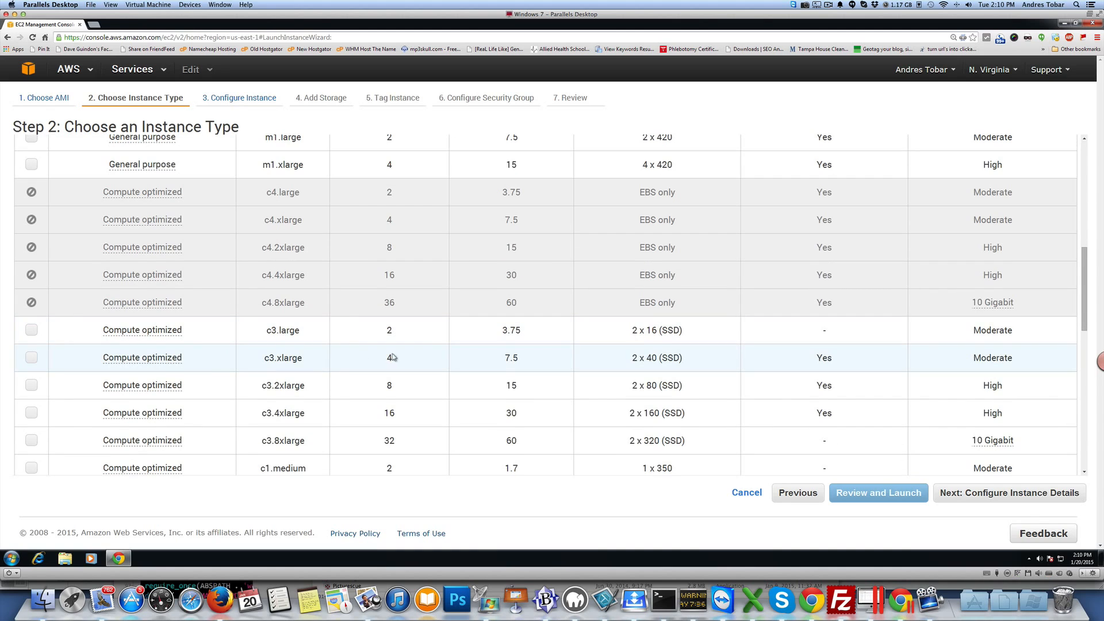
click(31, 357)
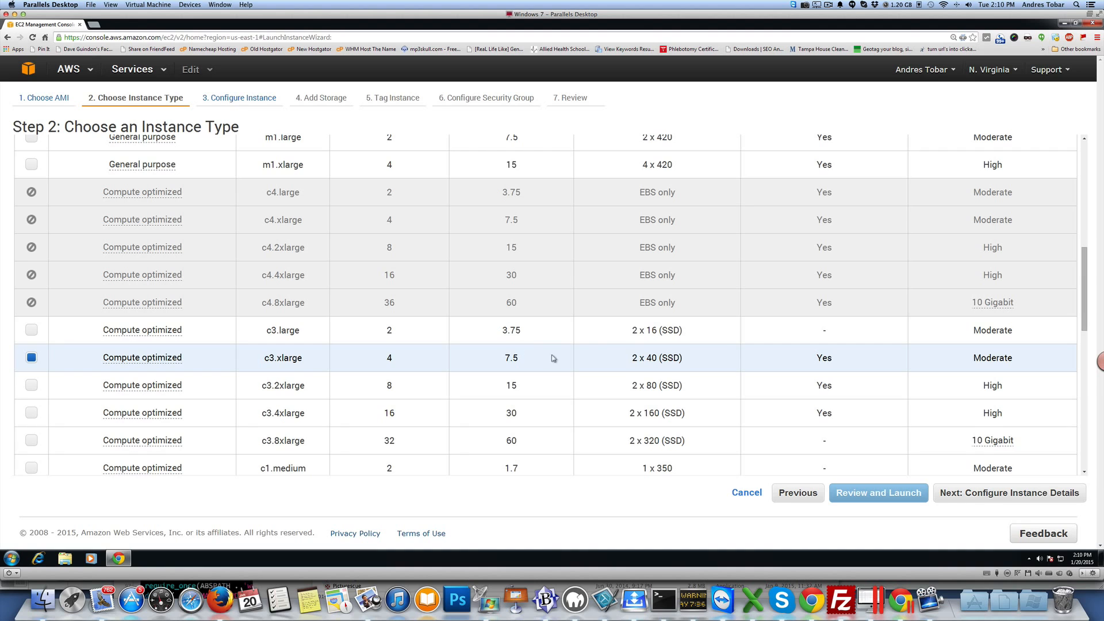
scroll(460, 215, up, 8)
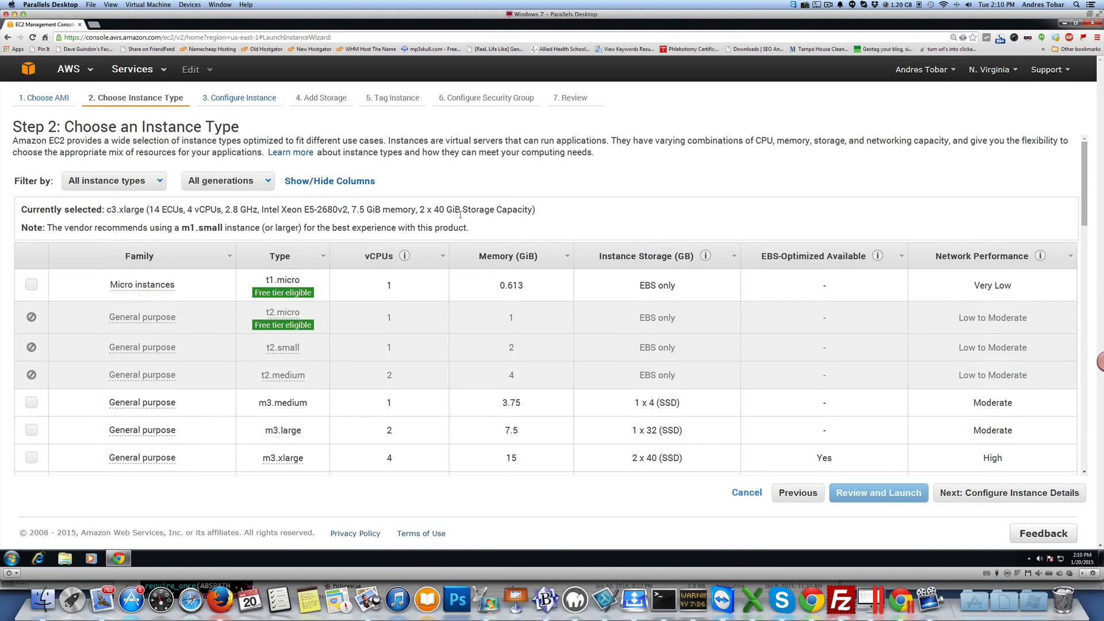
scroll(282, 426, down, 15)
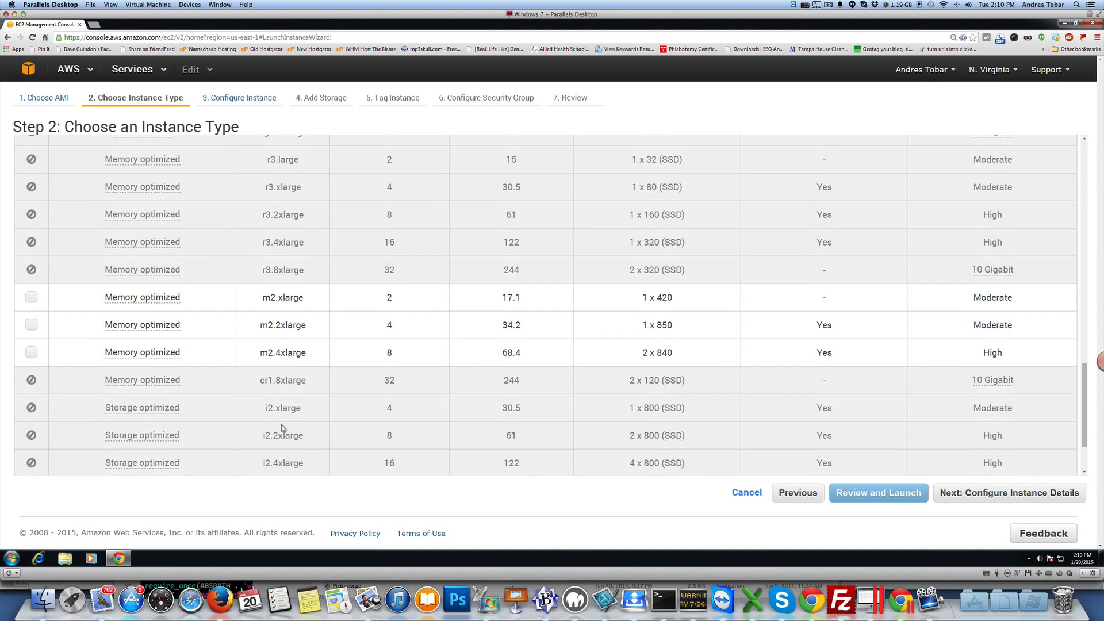
scroll(282, 426, down, 1)
scroll(329, 400, down, 1)
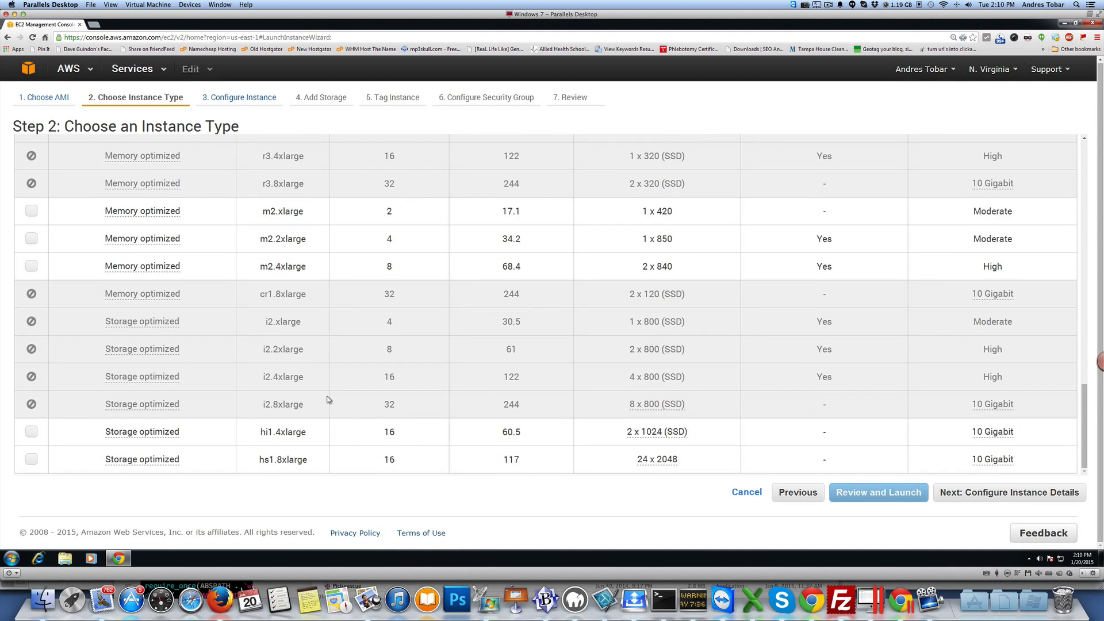
scroll(329, 400, up, 15)
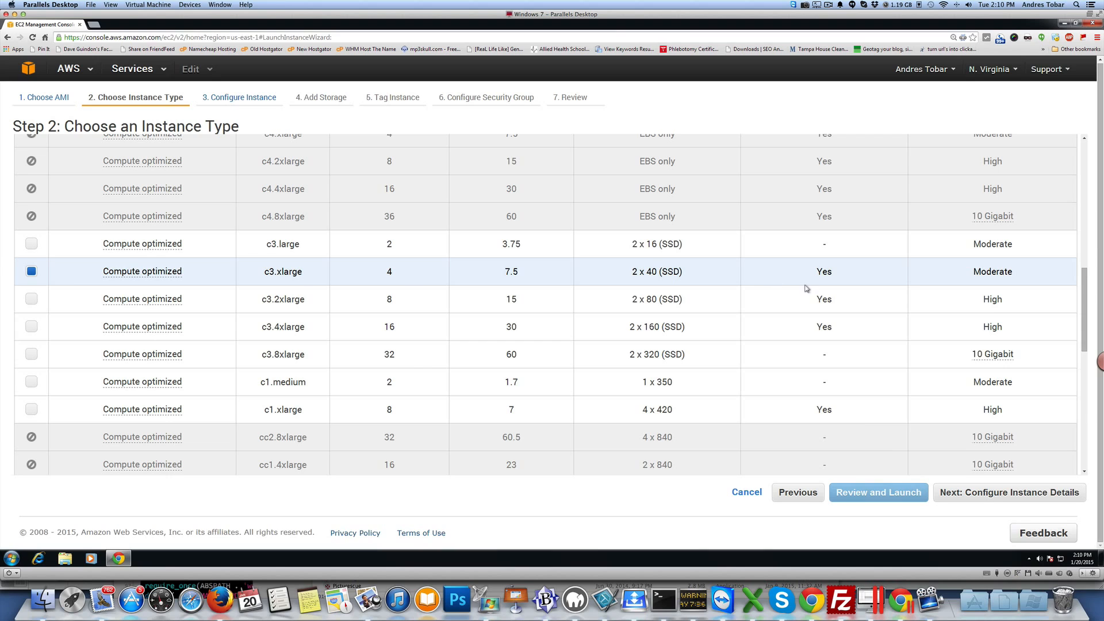
click(996, 494)
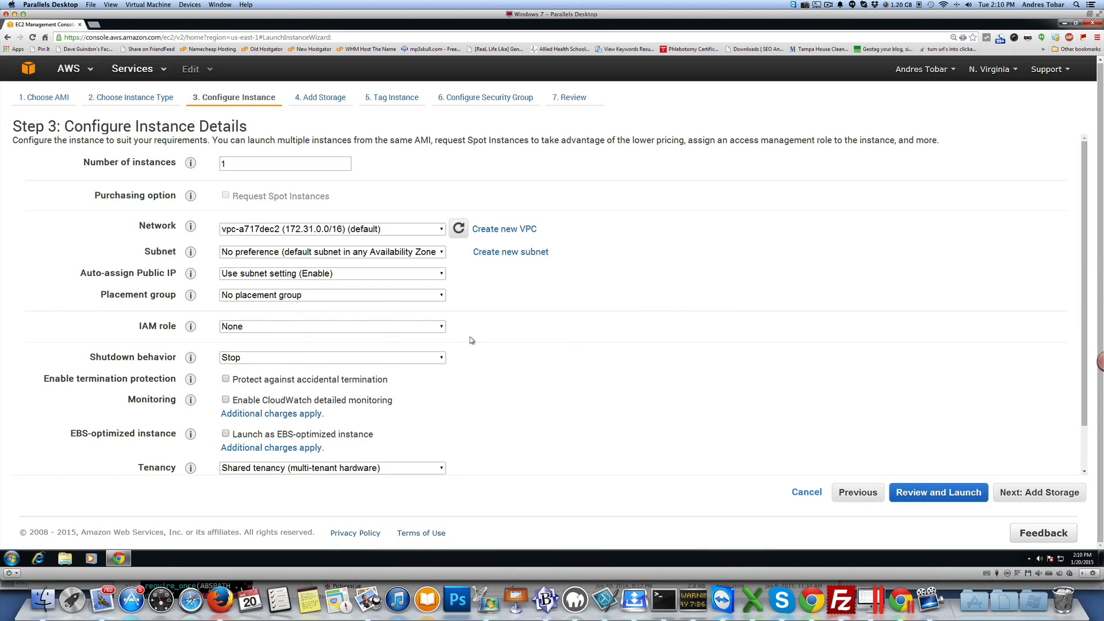
Step: Accept the default instance details and storage settings and go to the launch review
scroll(538, 398, down, 2)
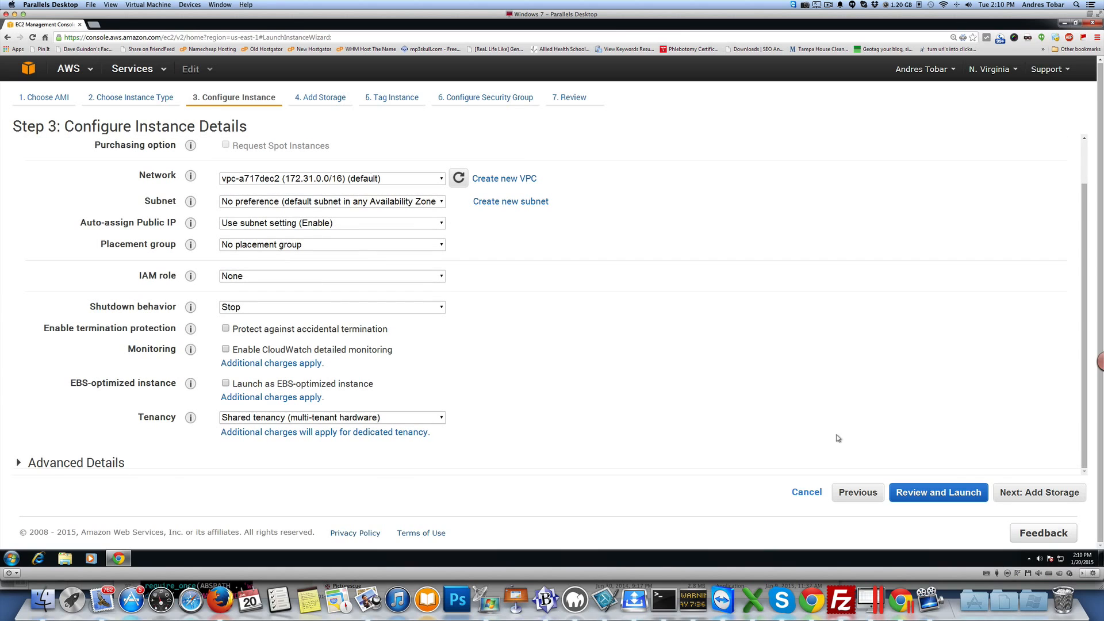
click(1017, 494)
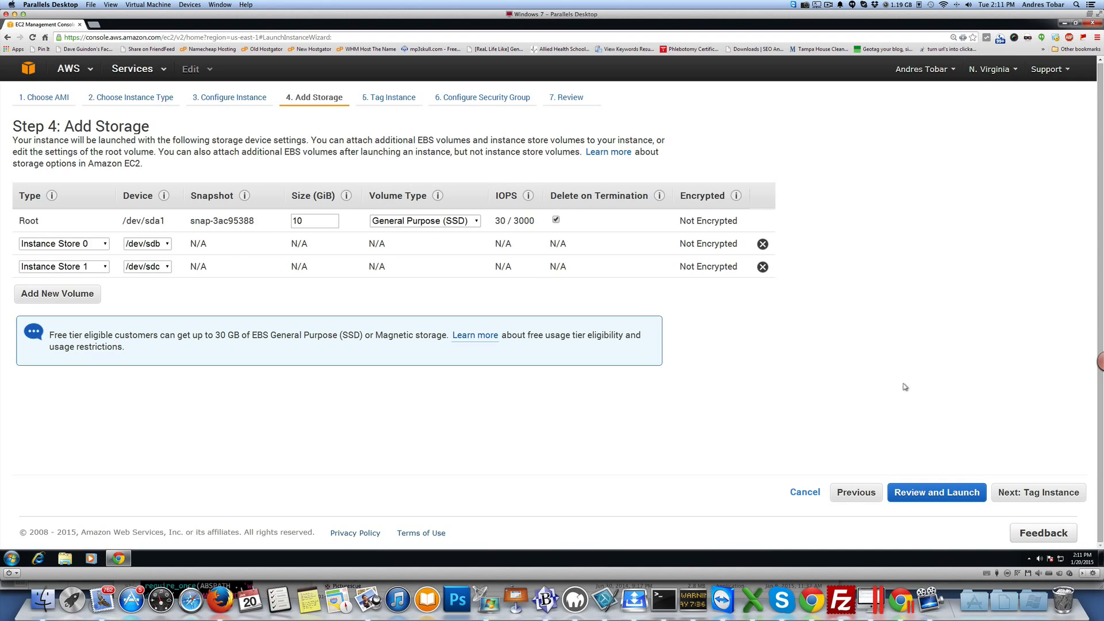
click(967, 498)
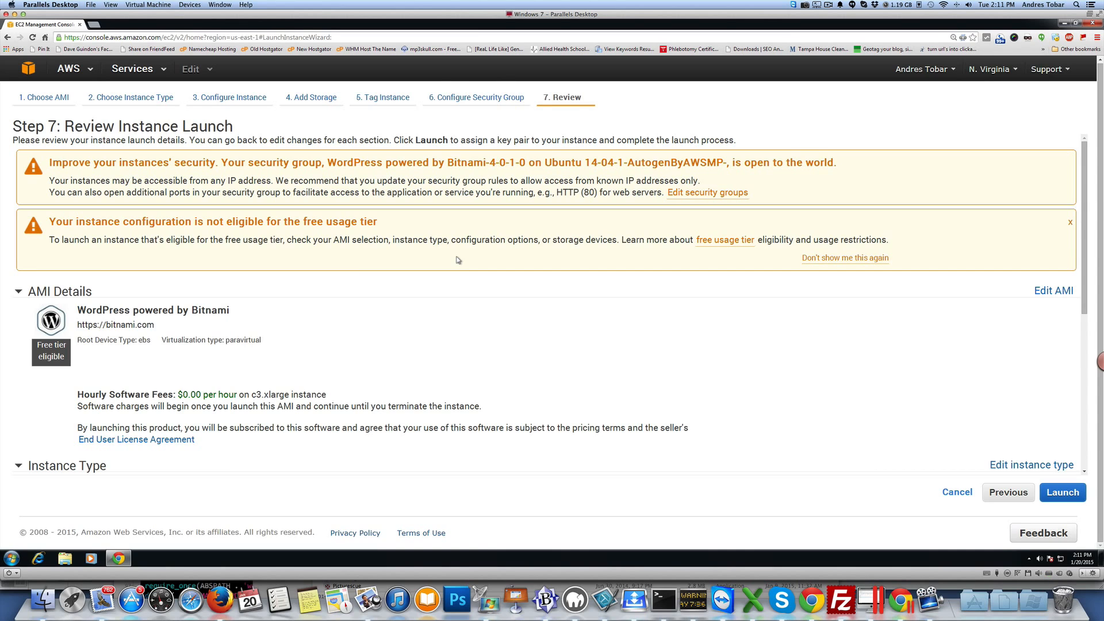
Step: Review the instance launch settings and launch the instance
scroll(458, 260, down, 3)
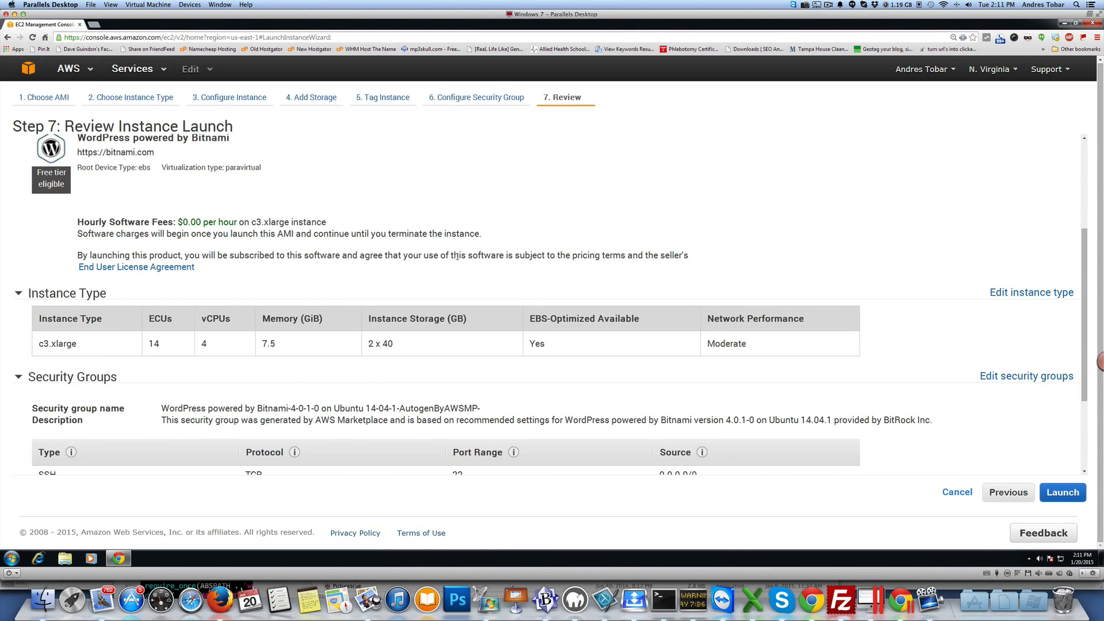
scroll(457, 258, up, 3)
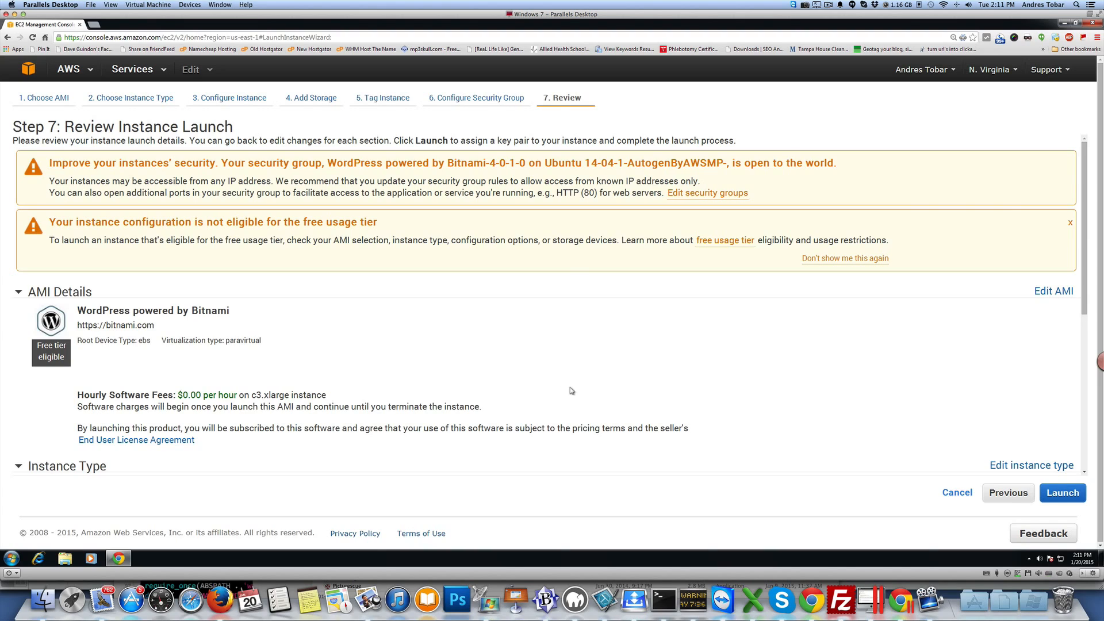
click(1048, 495)
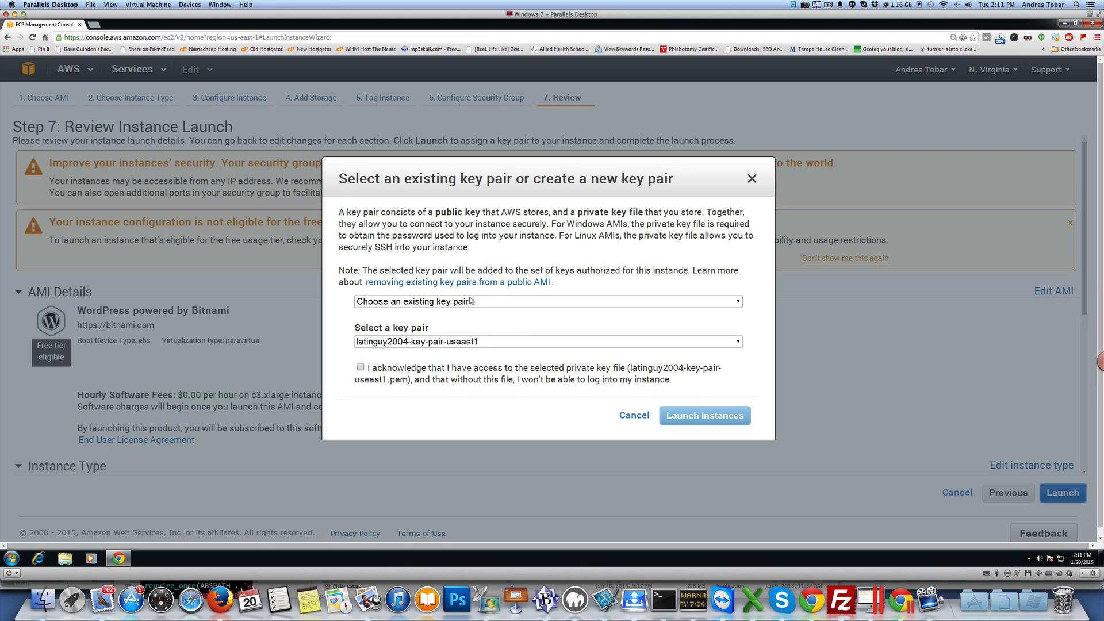
Step: Create a new key pair named SSAWS2
click(438, 305)
click(425, 324)
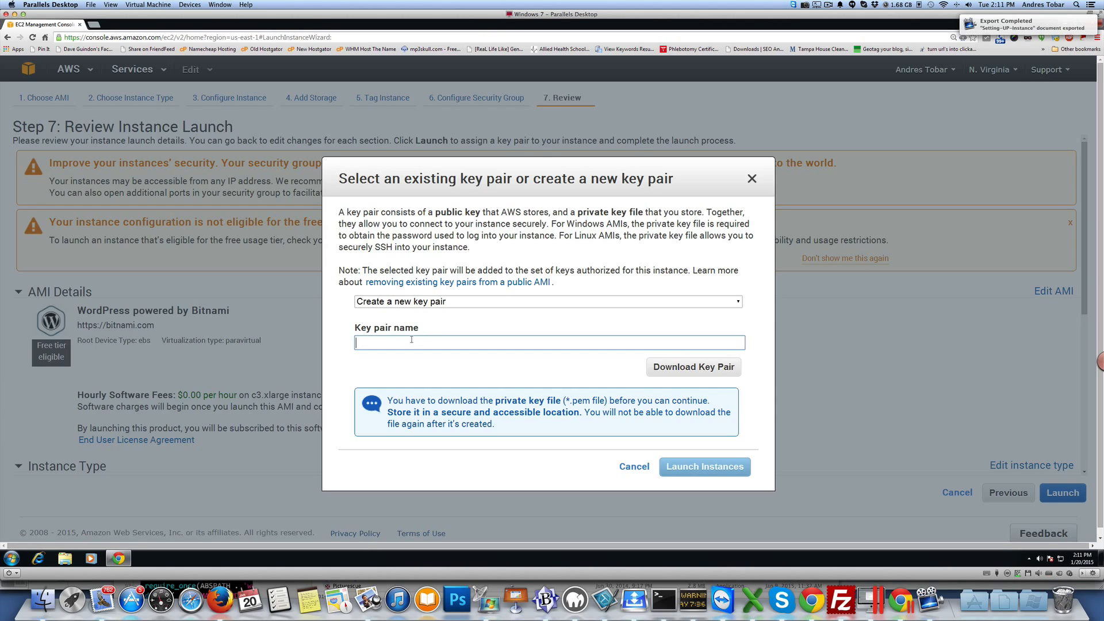
text(SS)
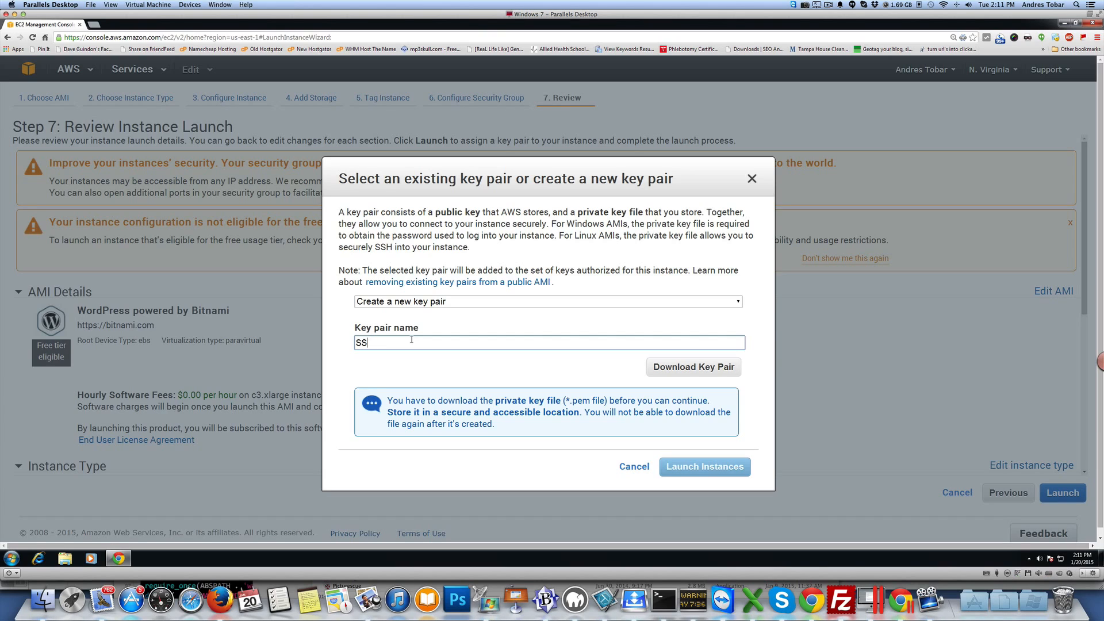
text(AWS2)
Step: Download the key pair file into a new Desktop folder named EC2 and launch the instance
click(695, 373)
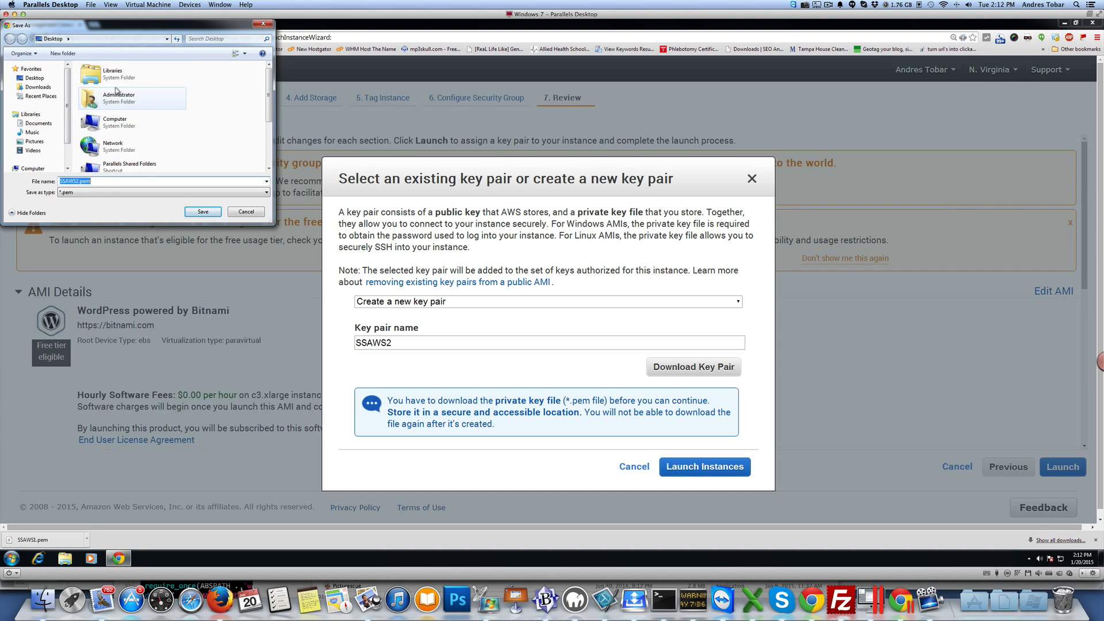
click(59, 56)
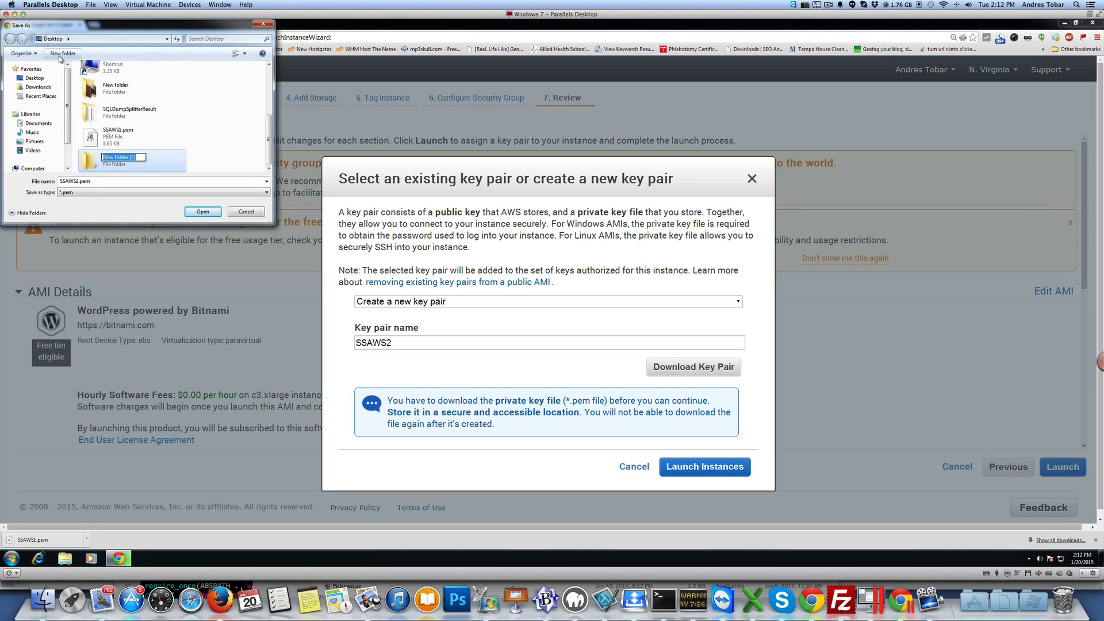
text(EC2)
double_click(97, 164)
click(201, 212)
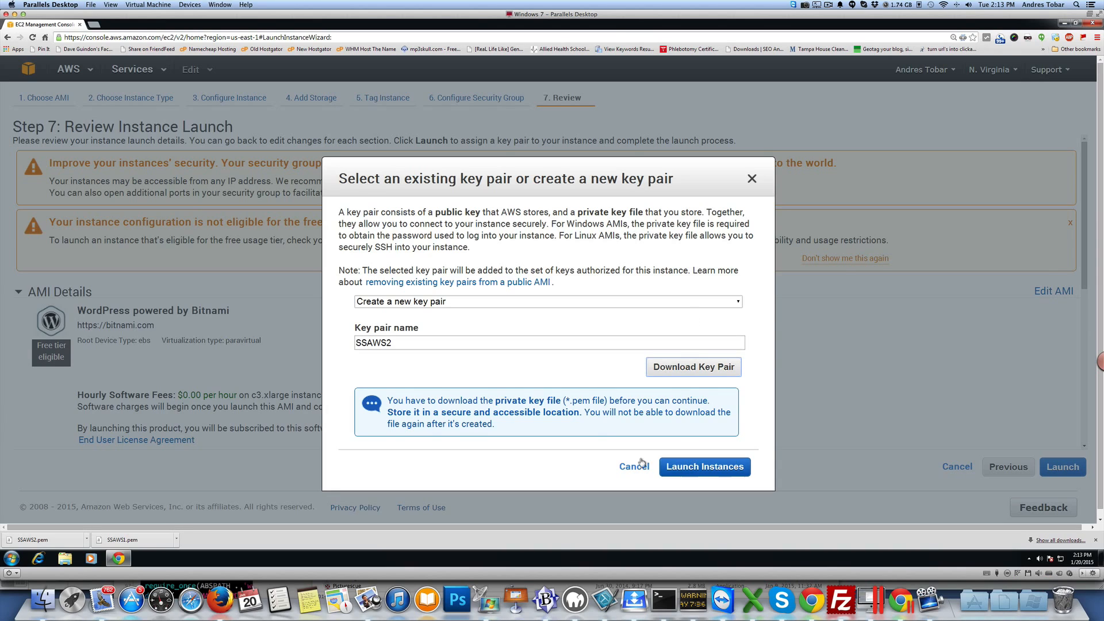
click(693, 470)
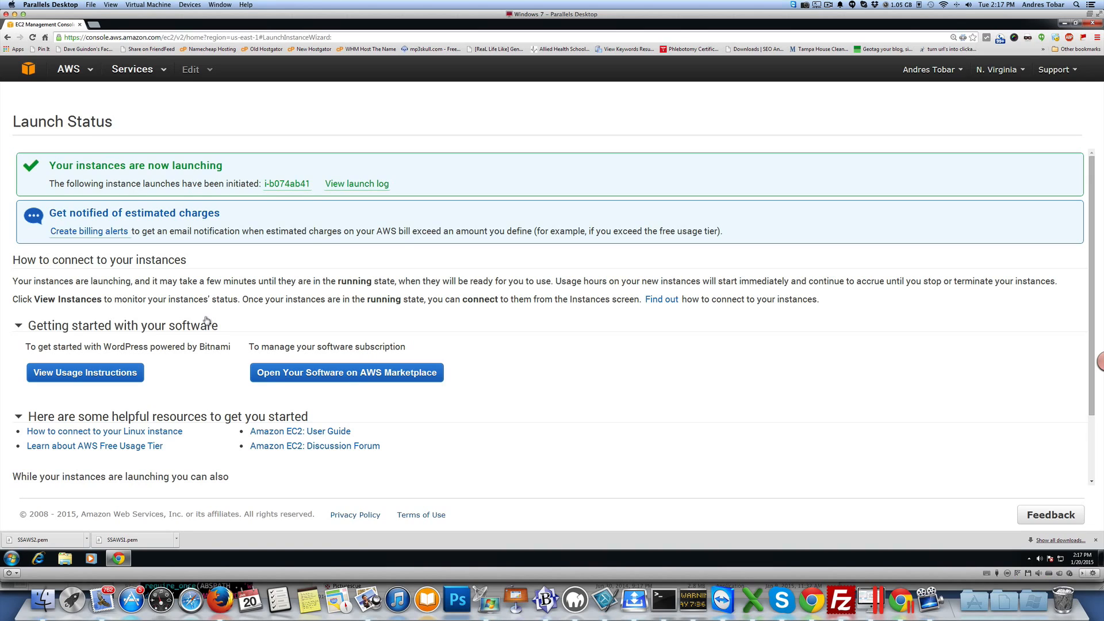
Step: Search the web for filezilla in a new tab and open the FileZilla Client download page
click(92, 26)
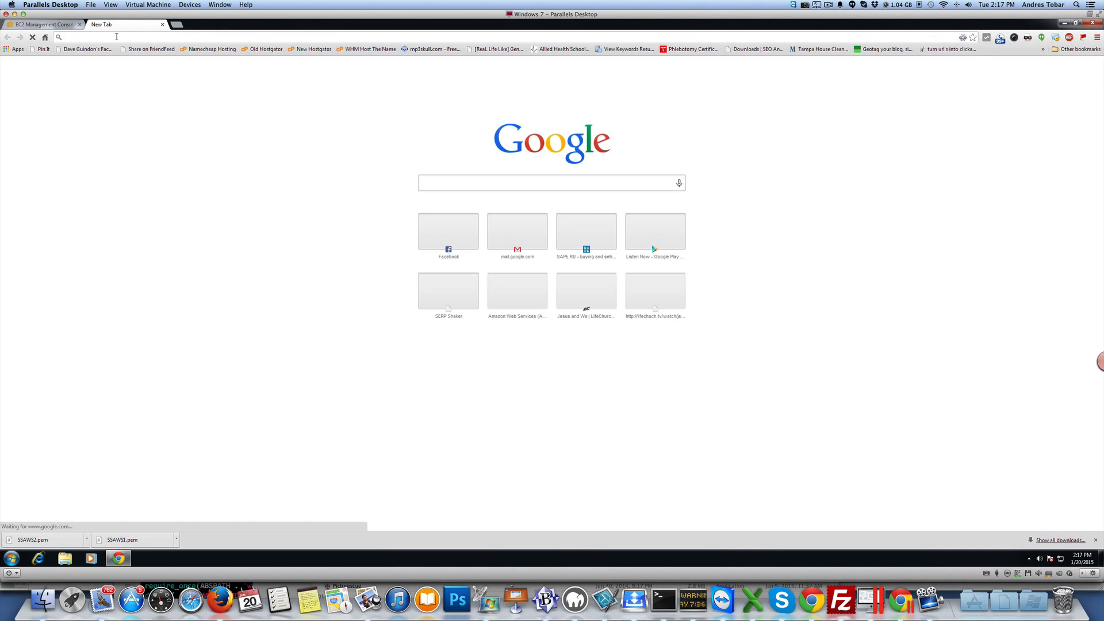
text(filezilla)
key(Return)
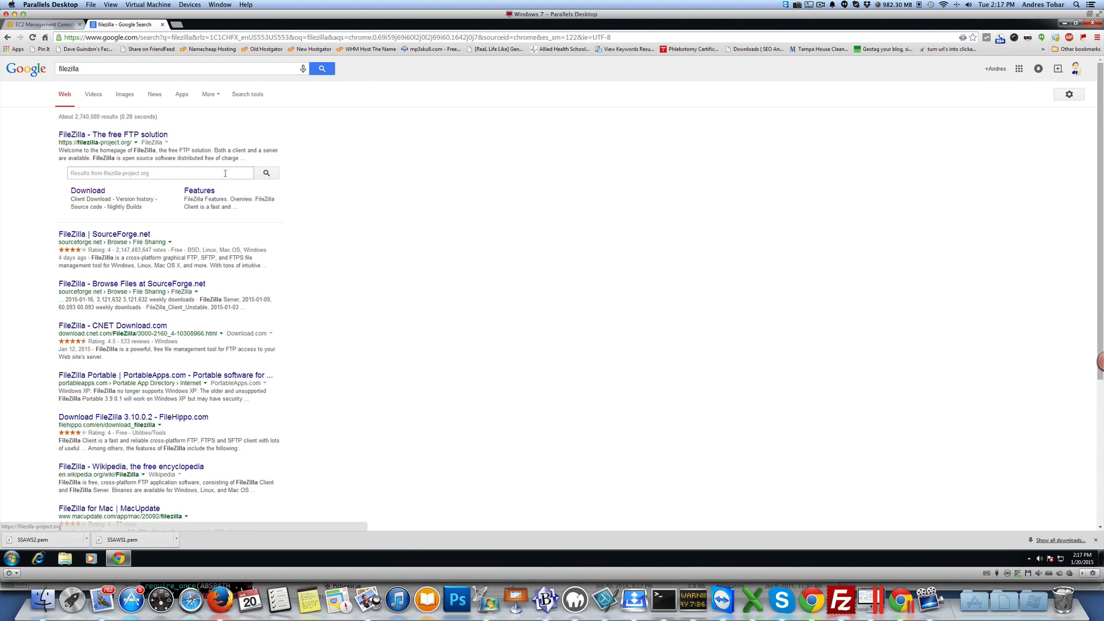
key(ctrl+plus)
key(ctrl+plus)
key(ctrl+plus)
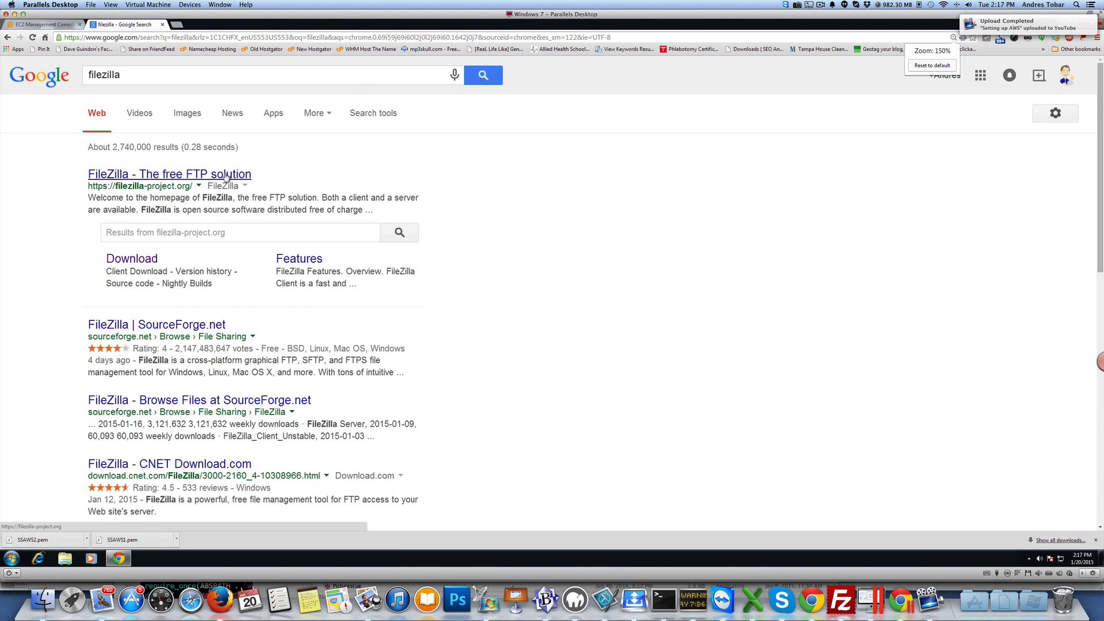
click(156, 178)
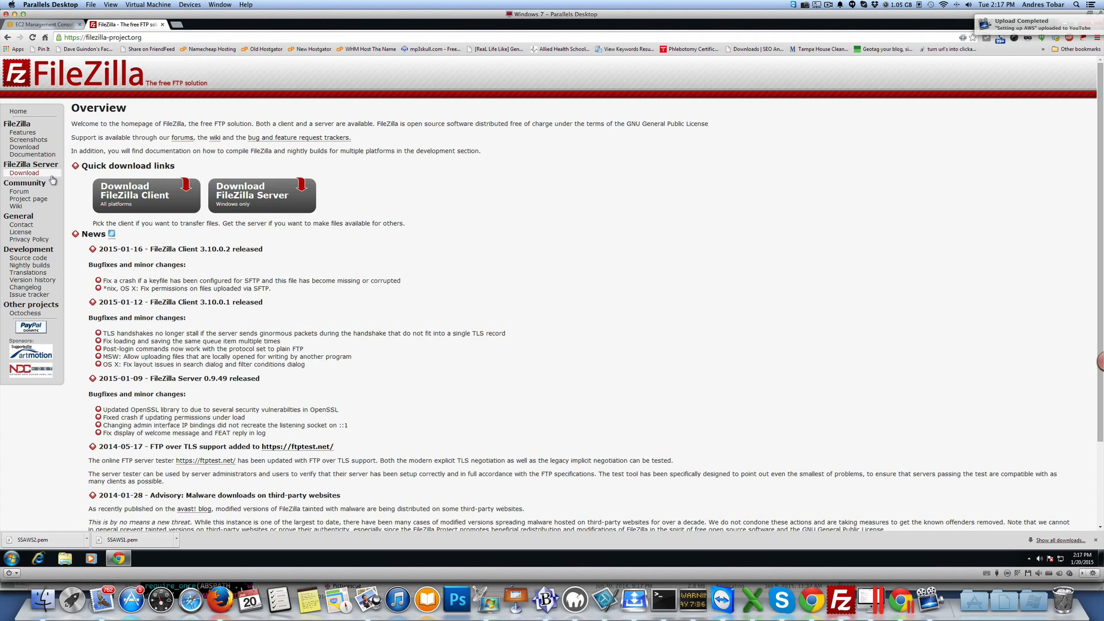
click(130, 196)
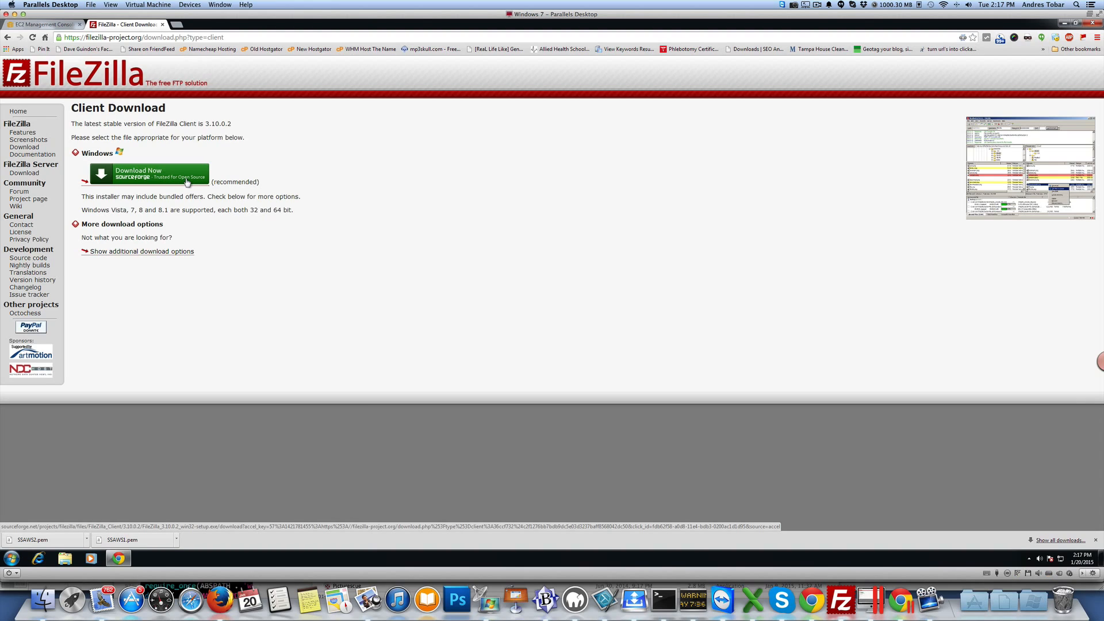
Step: Try to launch FileZilla from the FileZilla FTP Client program folder
click(11, 557)
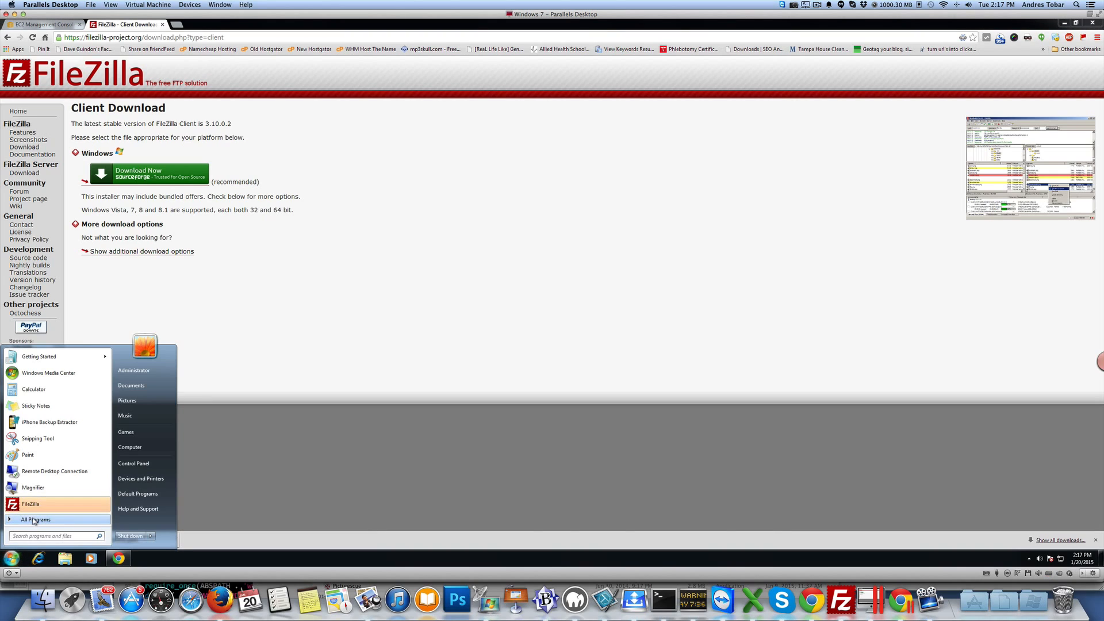
click(34, 520)
click(46, 443)
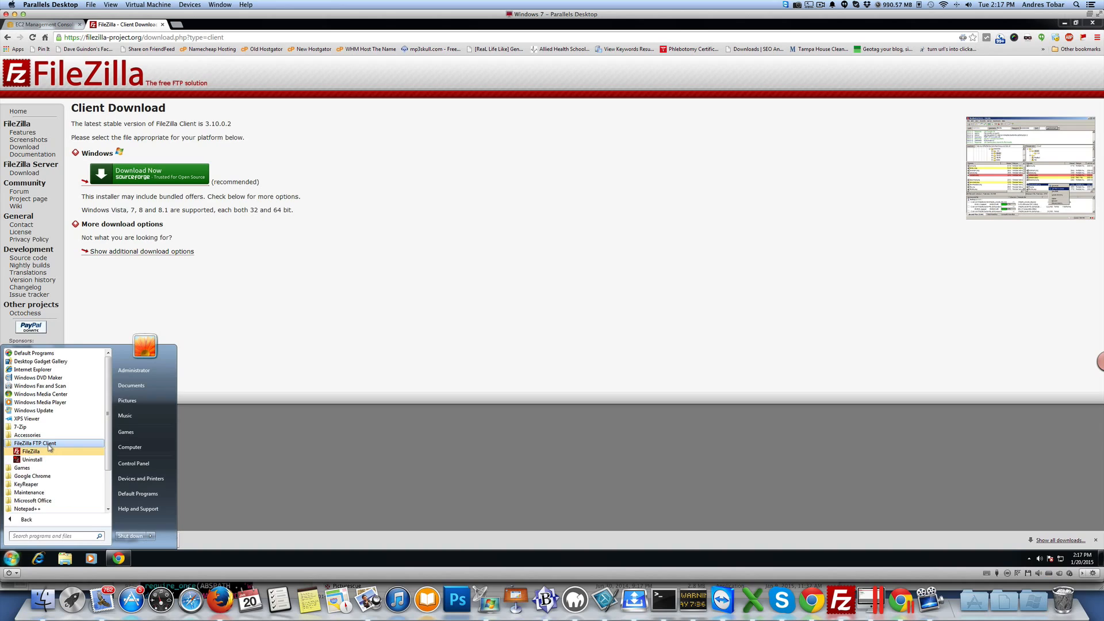
click(32, 452)
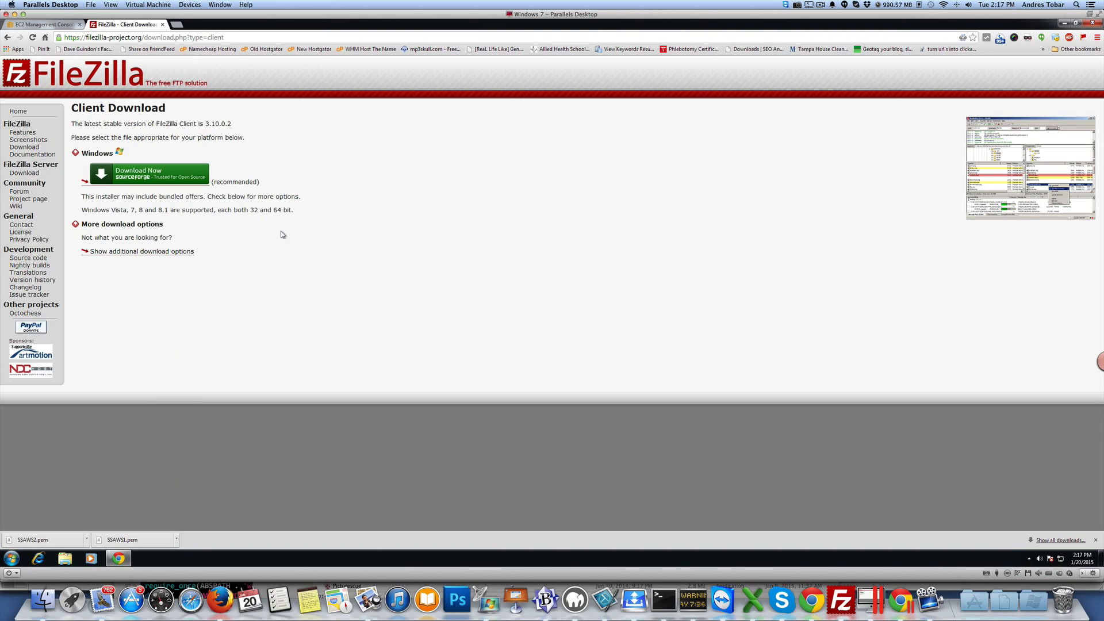
Step: Close the FileZilla download tab and launch FileZilla from the Start menu
click(163, 25)
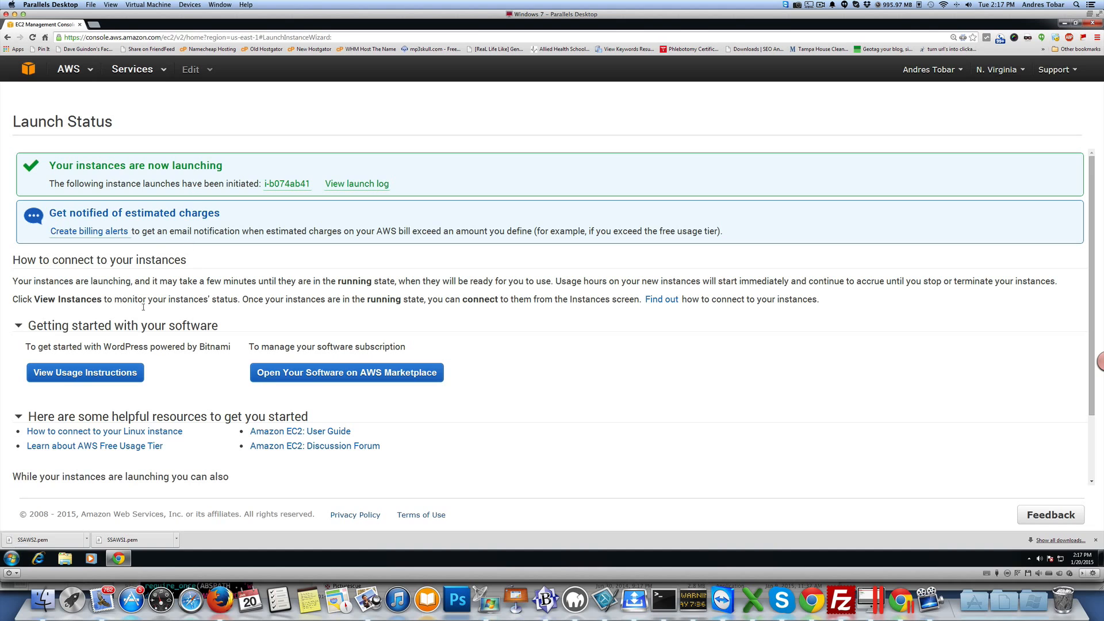
click(13, 557)
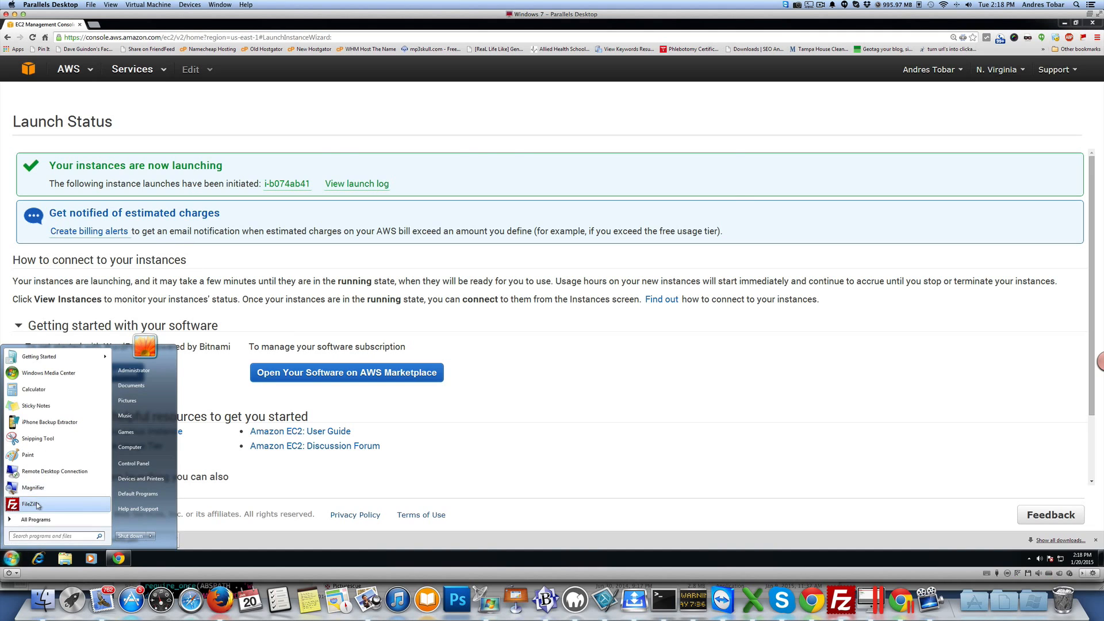
click(36, 502)
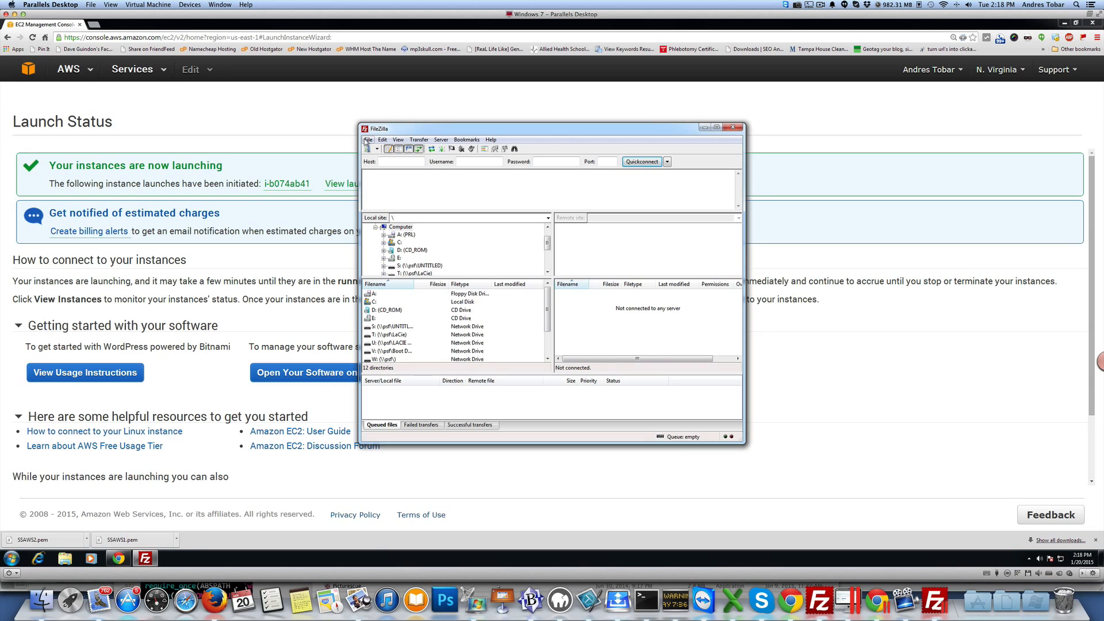
Step: Open FileZilla's settings at the SFTP page and start adding a private key file
click(380, 140)
mouse_move(394, 142)
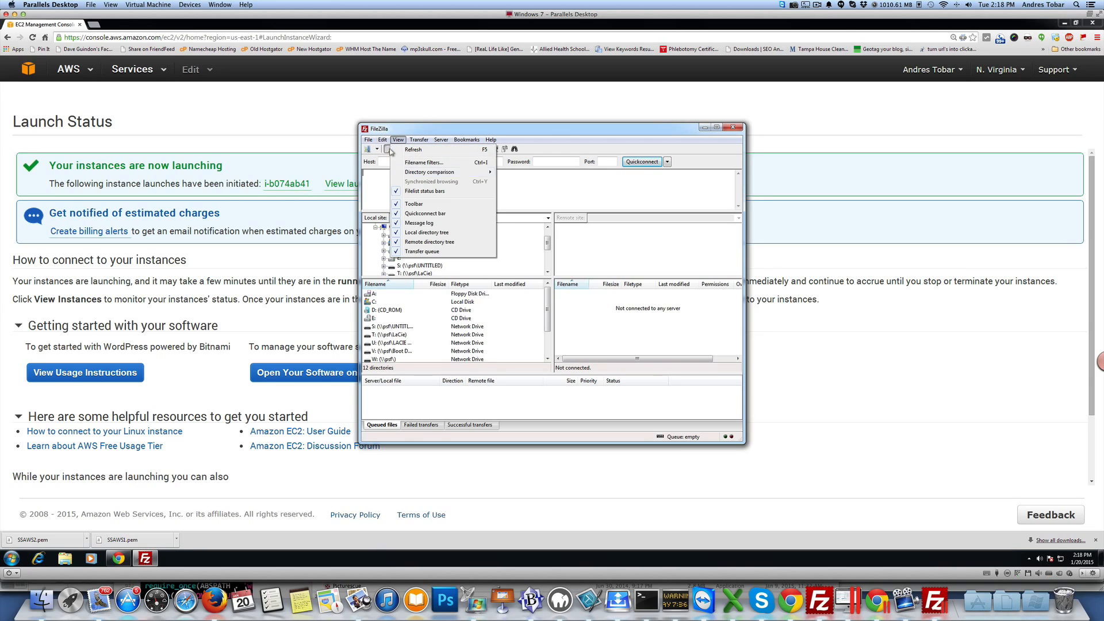
click(394, 171)
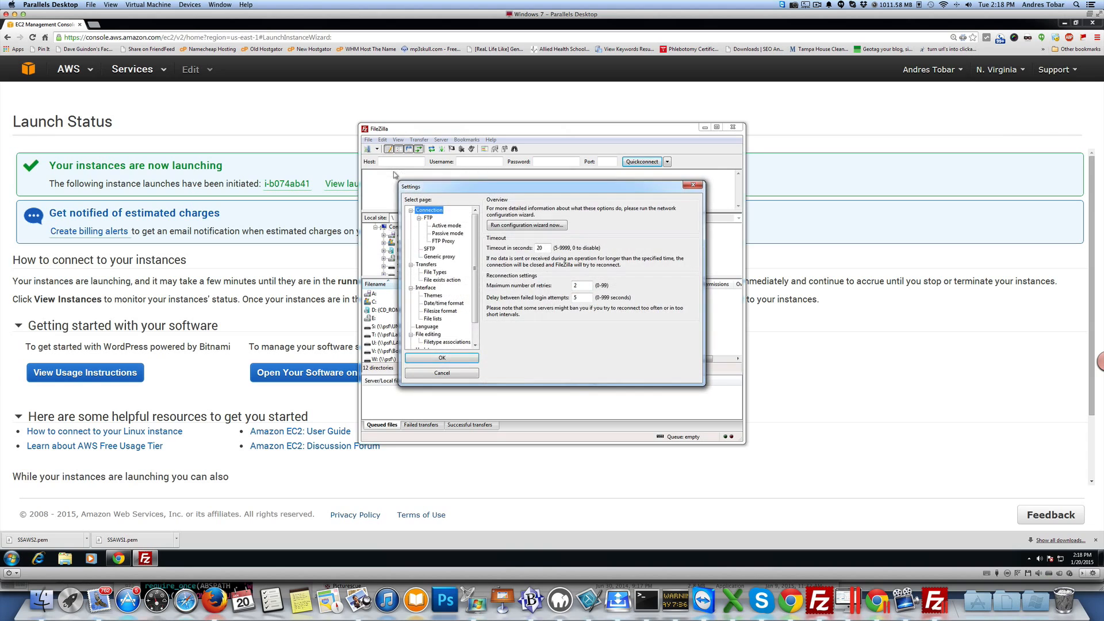
click(429, 250)
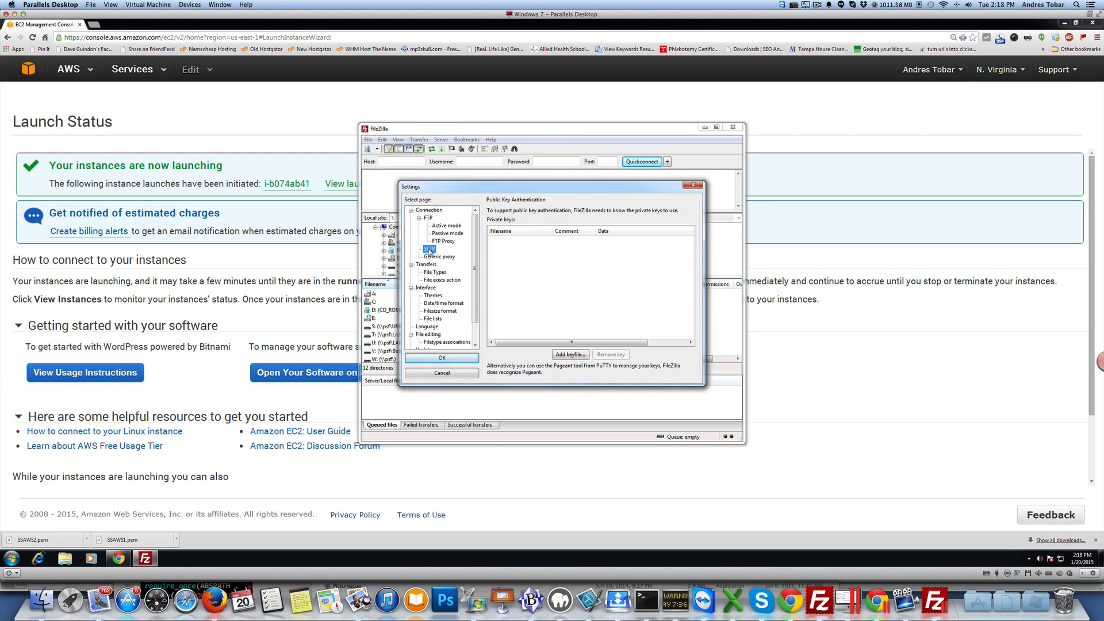
click(575, 355)
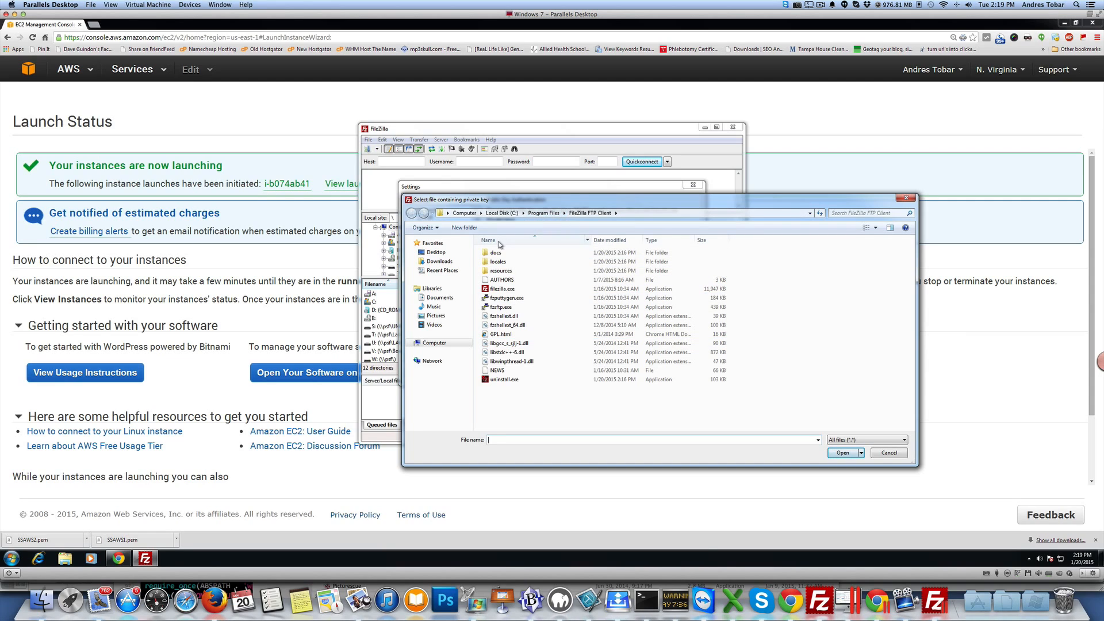
Step: Pick SSAWS2.pem from the Desktop EC2 folder and accept converting it to a supported format
click(440, 255)
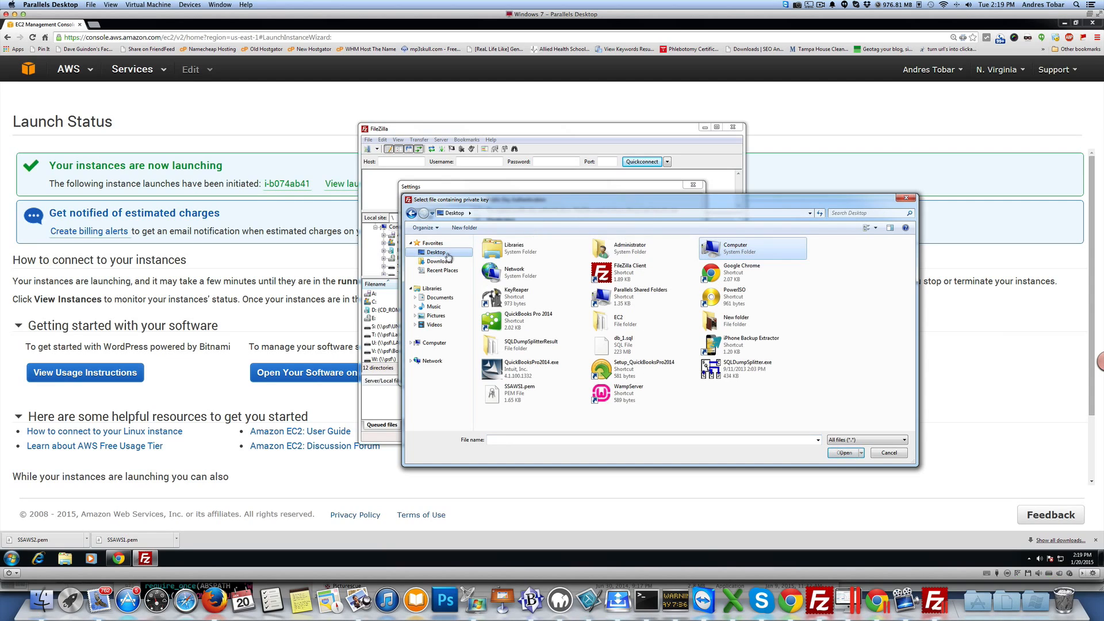
double_click(601, 320)
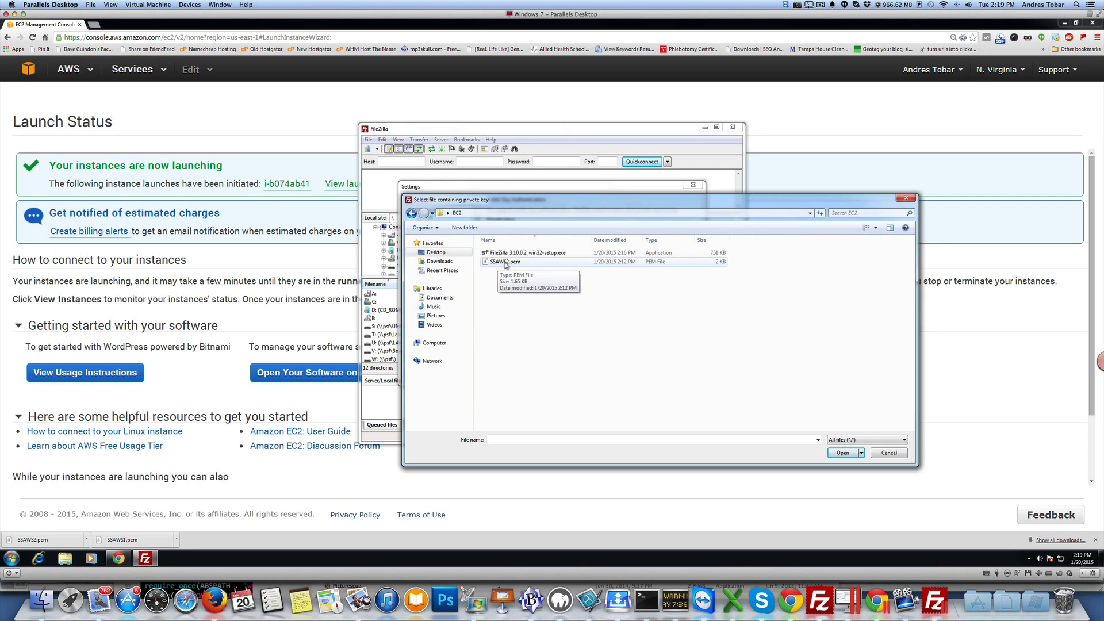
double_click(505, 262)
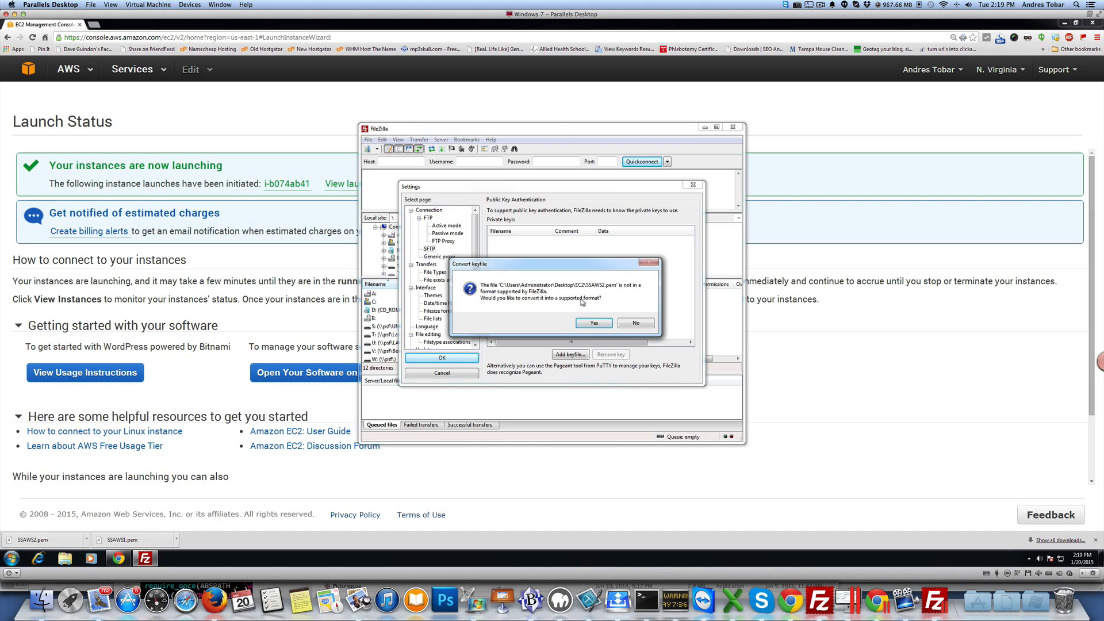
click(593, 323)
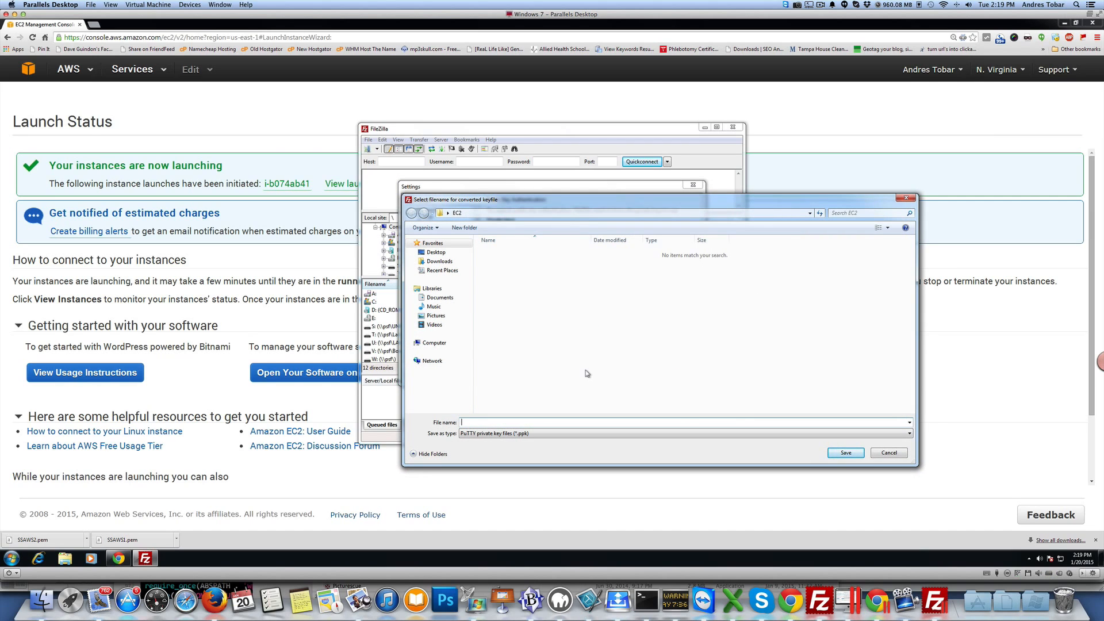
Step: Browse the Desktop EC2 folder in Windows Explorer and return to the key-saving dialog
mouse_move(527, 198)
mouse_down()
mouse_move(627, 137)
mouse_move(672, 238)
mouse_move(603, 239)
mouse_move(608, 268)
mouse_move(669, 224)
mouse_move(686, 156)
mouse_move(610, 77)
mouse_move(543, 85)
mouse_move(528, 197)
mouse_up()
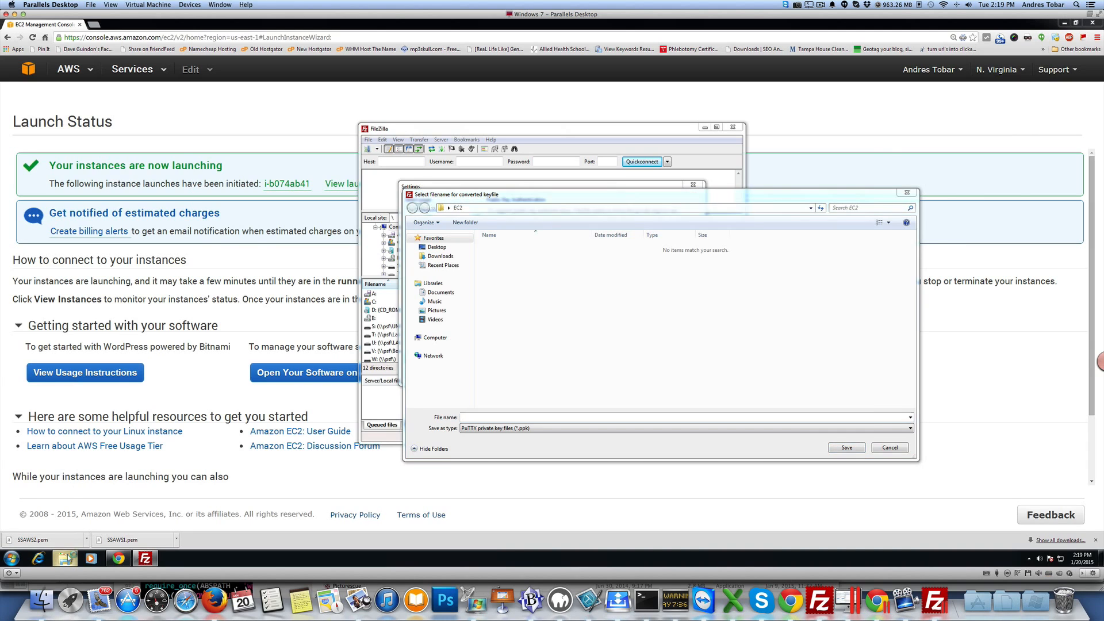
click(65, 558)
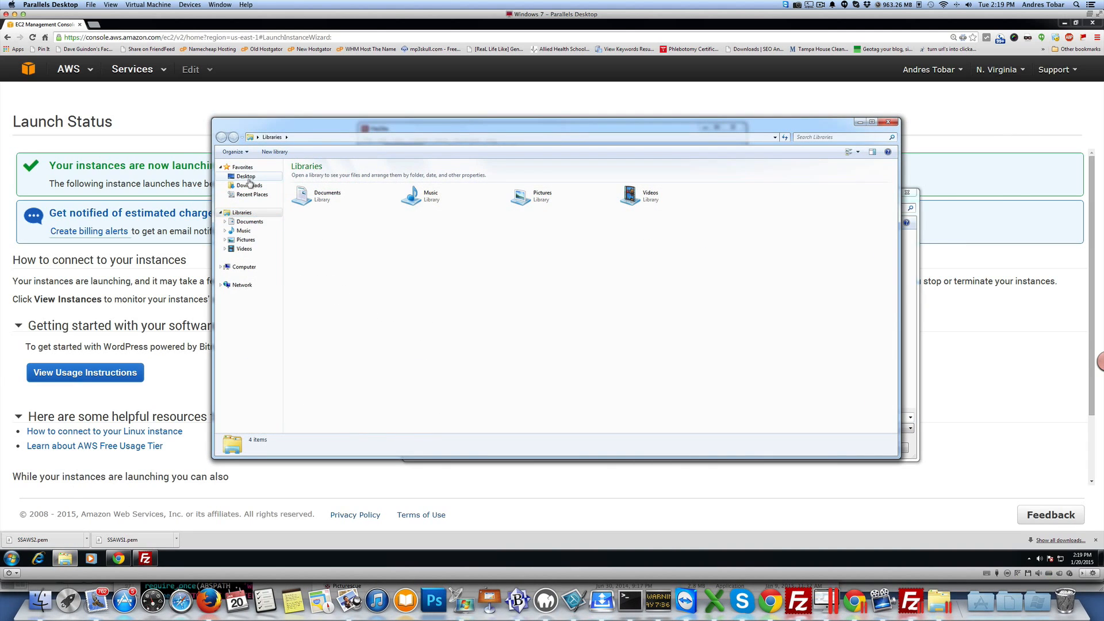
click(244, 176)
double_click(550, 217)
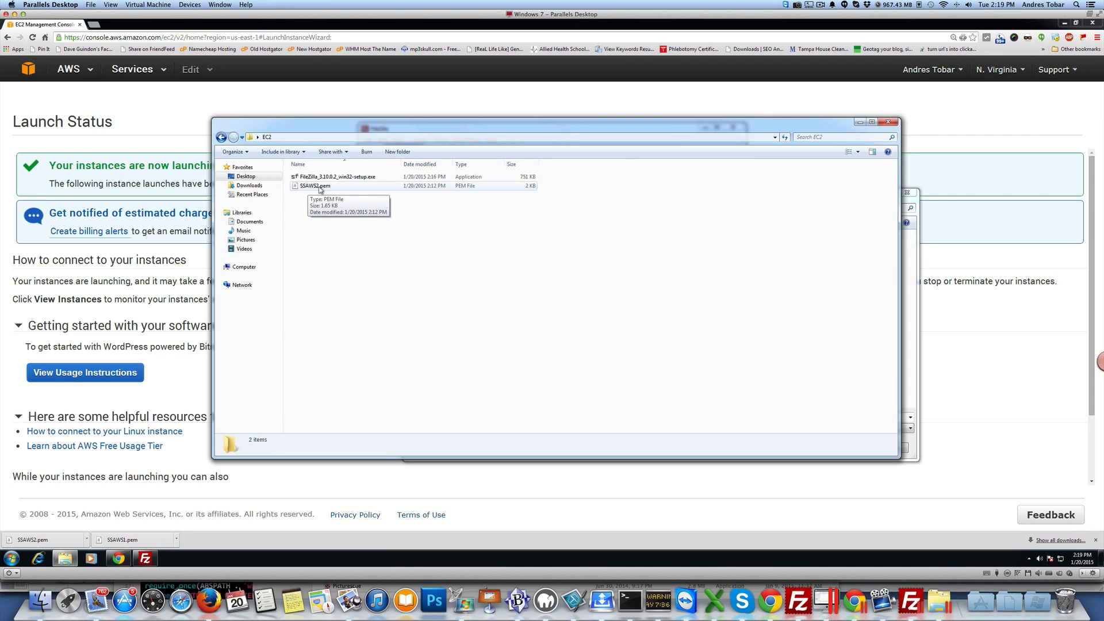
click(907, 362)
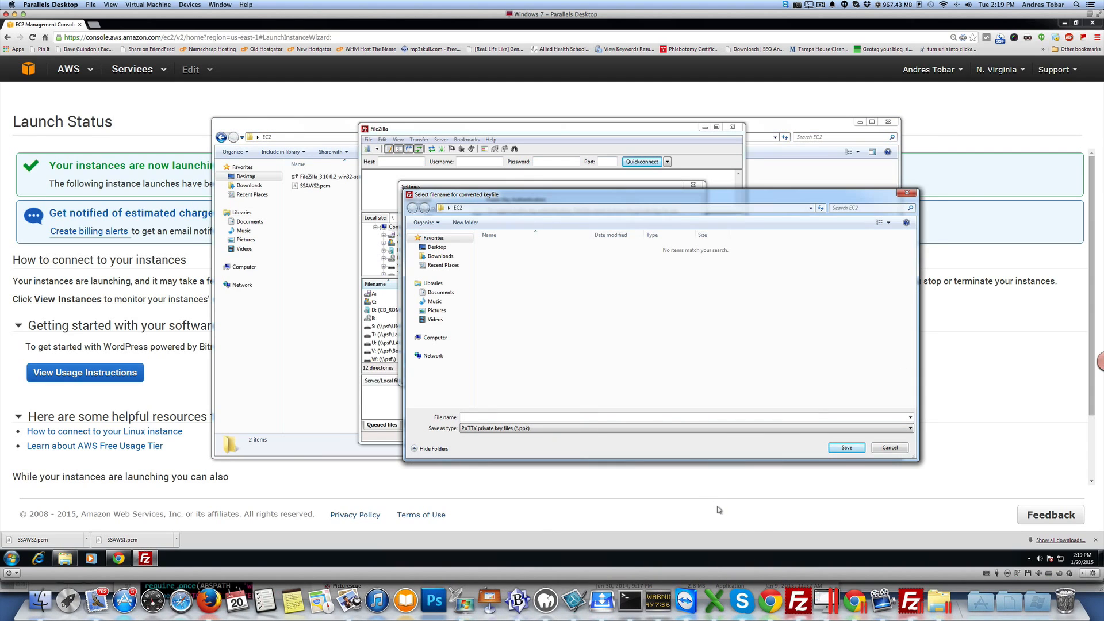
click(147, 559)
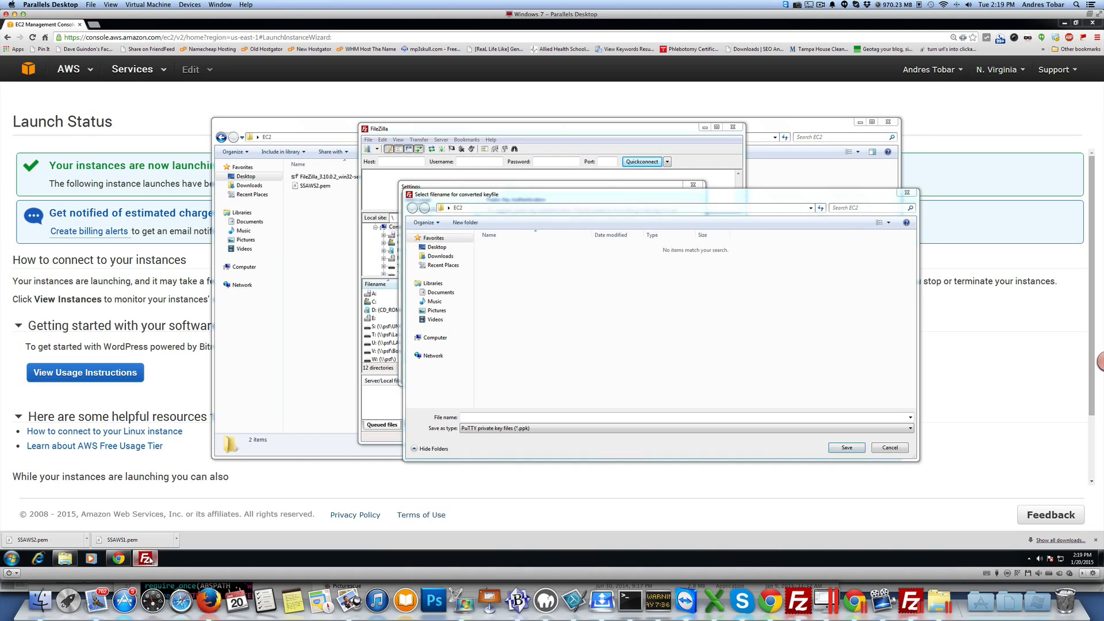
Step: Save the converted key file as SSAWS2 in the EC2 folder and close the settings
click(499, 417)
text(S)
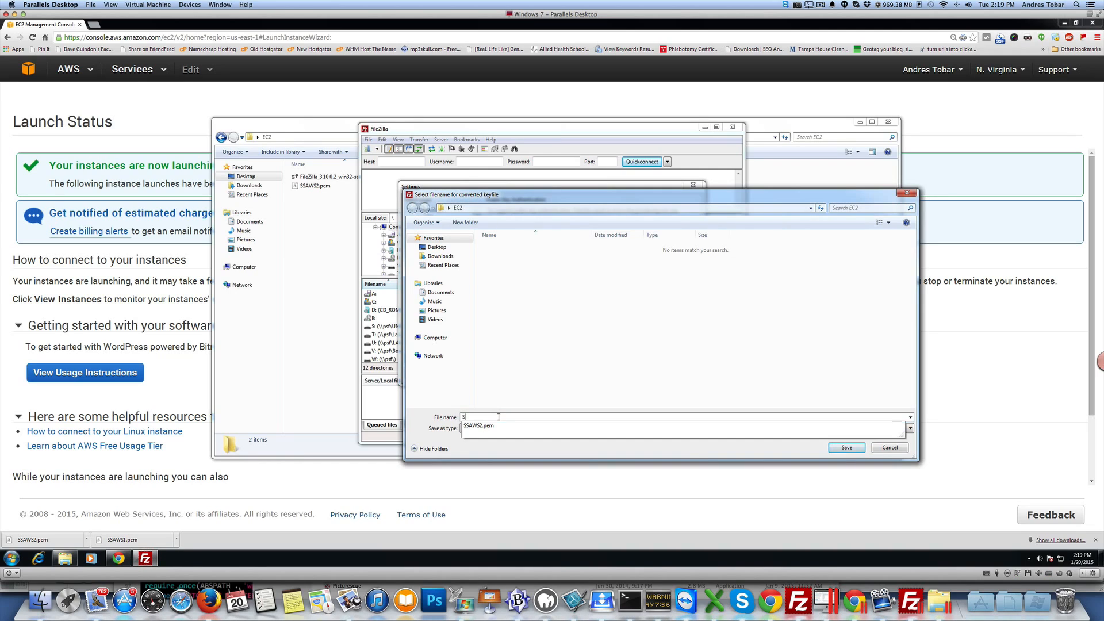
text(SAWS@)
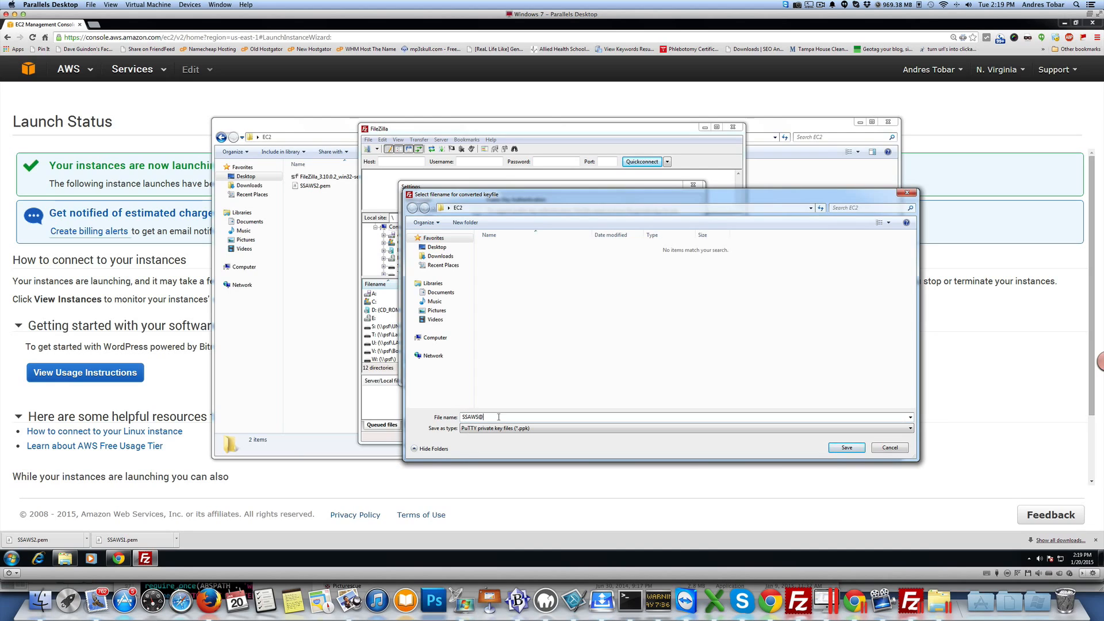
key(BackSpace)
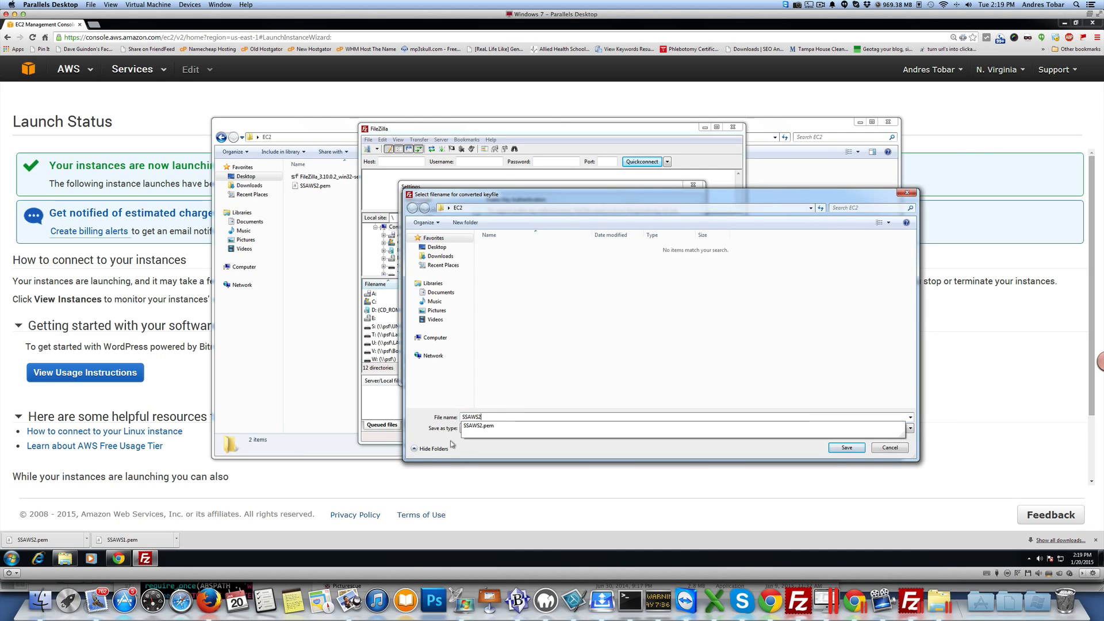
text(2)
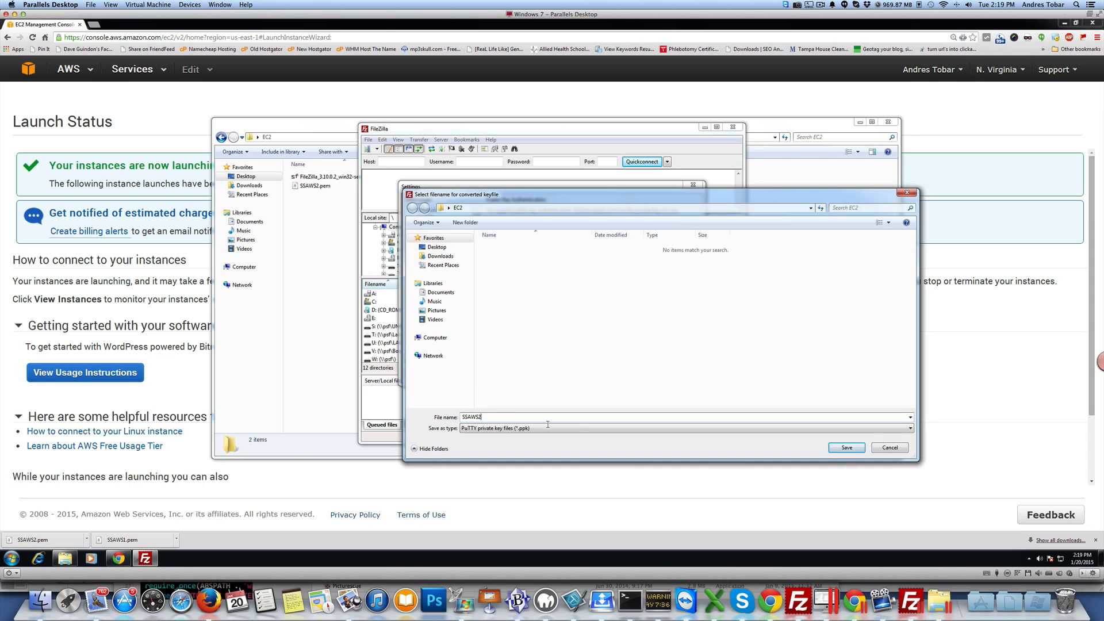
click(840, 444)
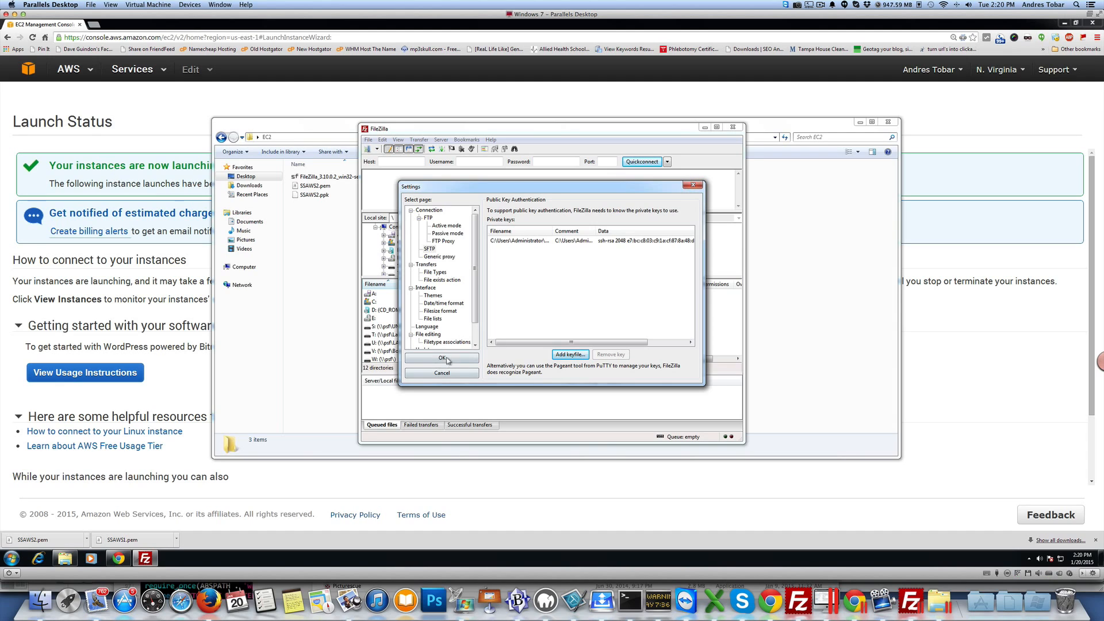
click(454, 358)
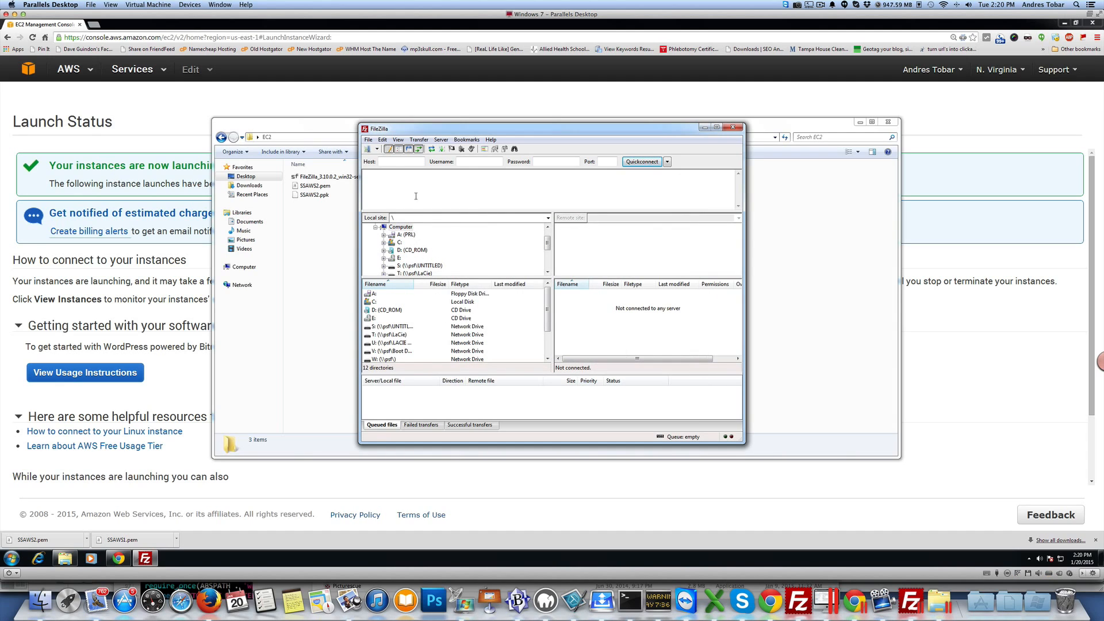
Step: Select the running SSAWS2 instance in the EC2 instances list
click(149, 301)
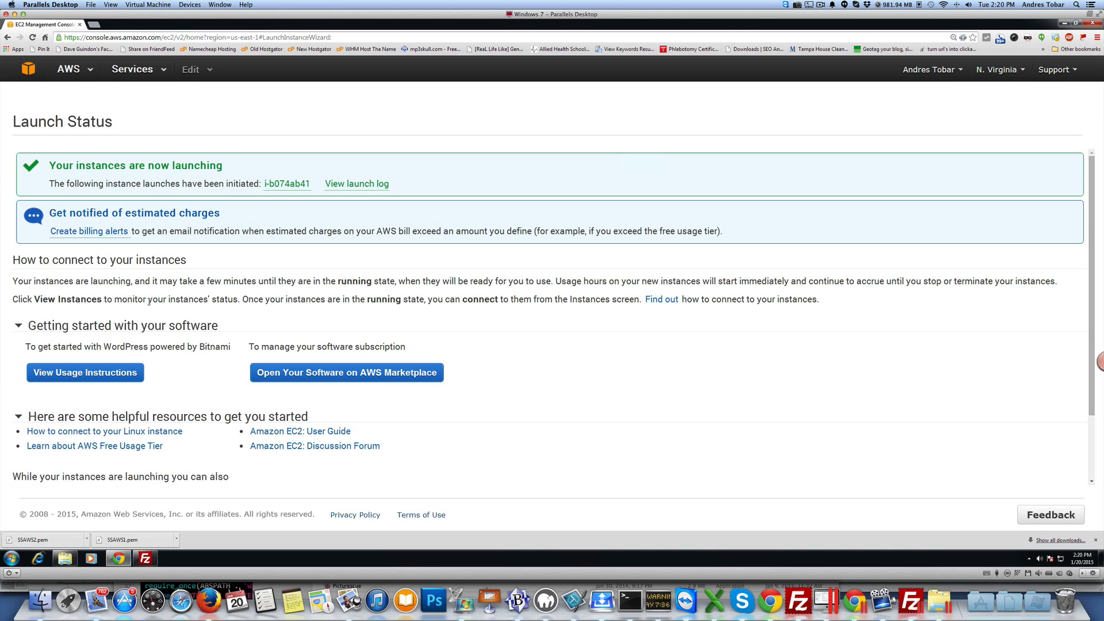
click(81, 69)
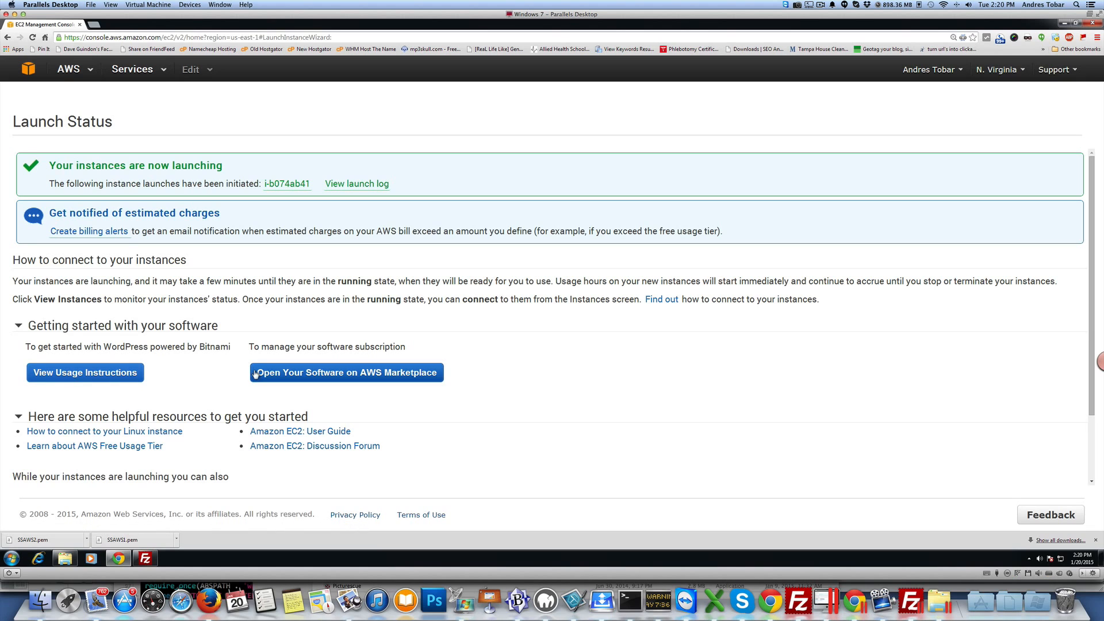
click(28, 70)
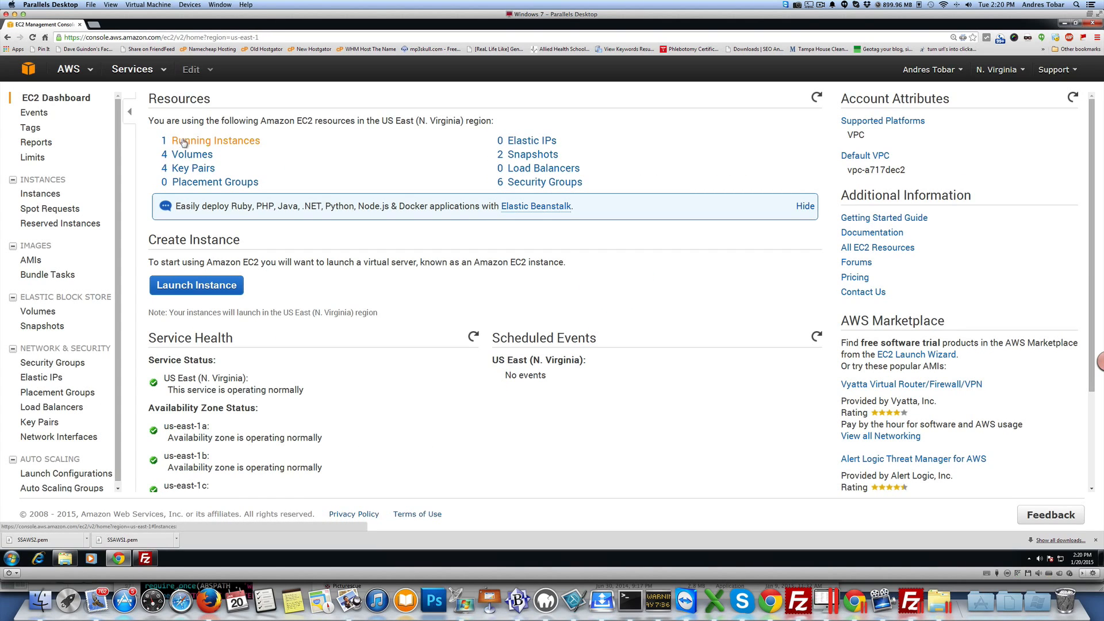
click(185, 142)
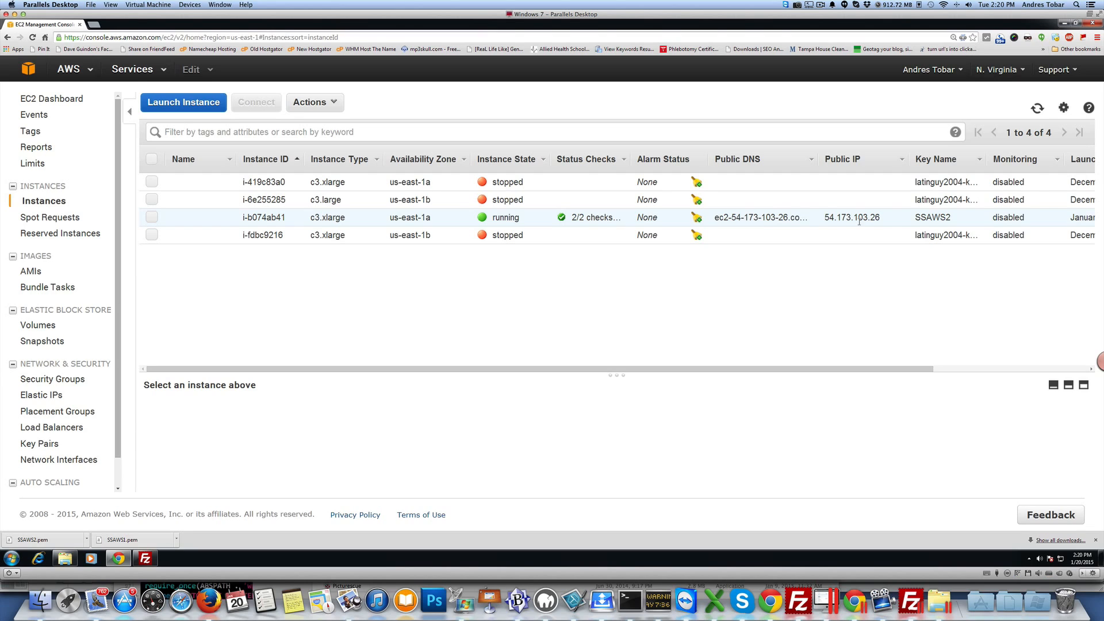
click(299, 221)
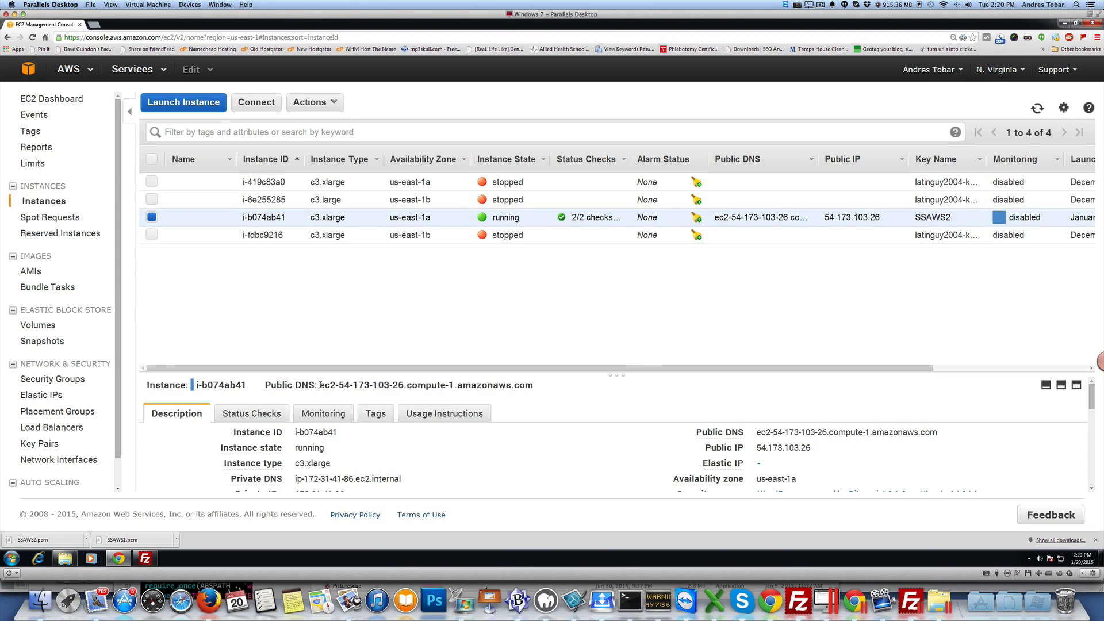
Step: Copy the selected instance's Public DNS address
drag(321, 385, 532, 385)
right_click(516, 386)
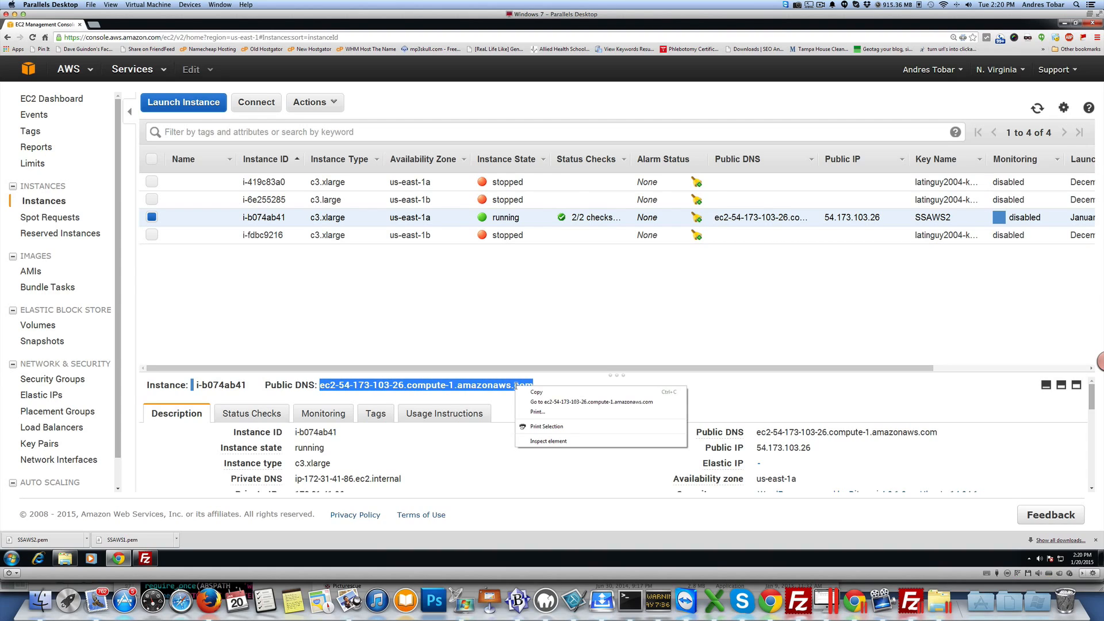
click(531, 390)
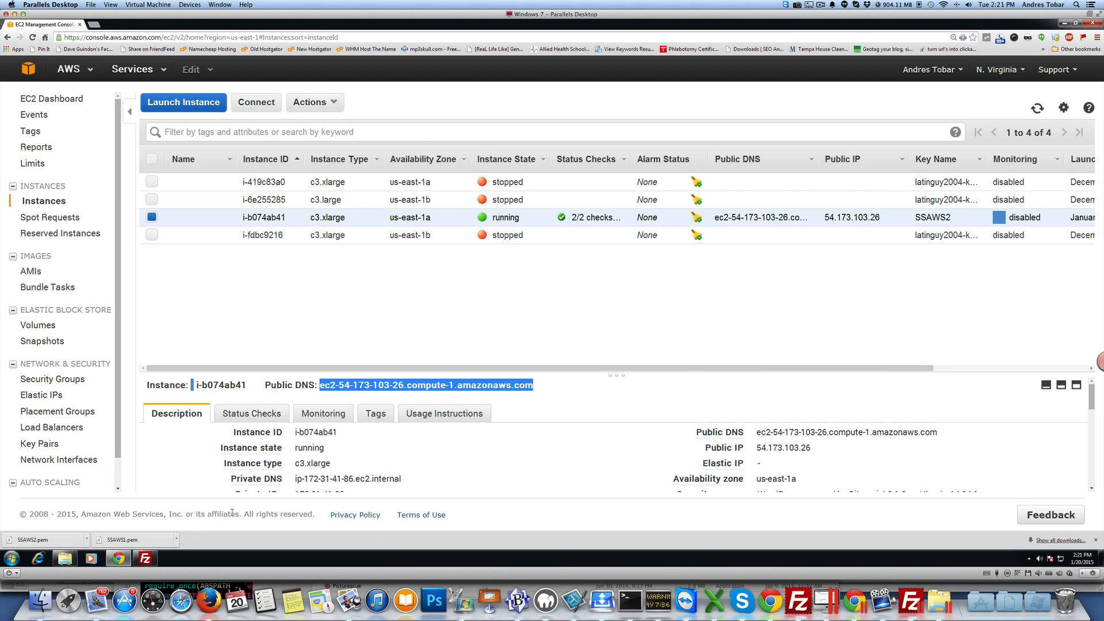
Step: Open FileZilla and enter sftp:// followed by the pasted public DNS as host, with bitnami as username
click(151, 558)
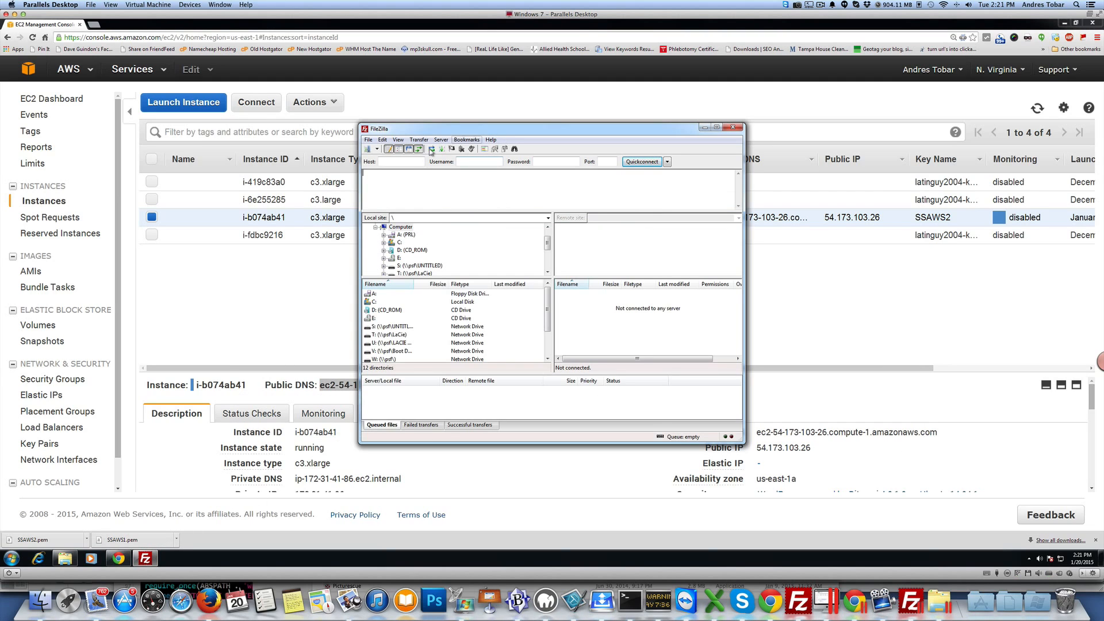
click(405, 162)
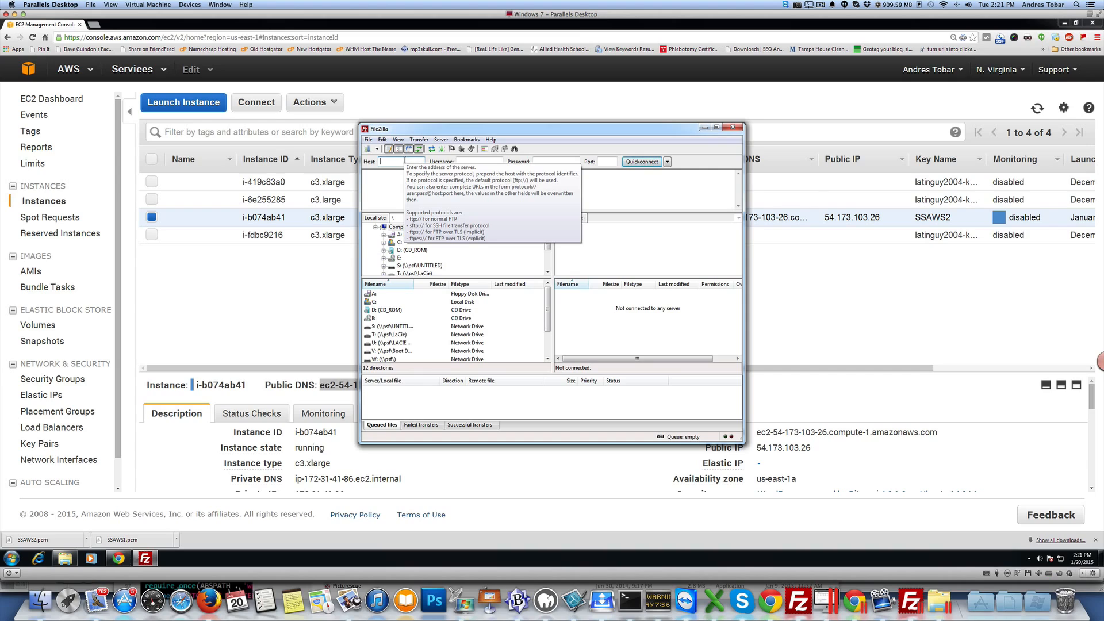
text(sftp)
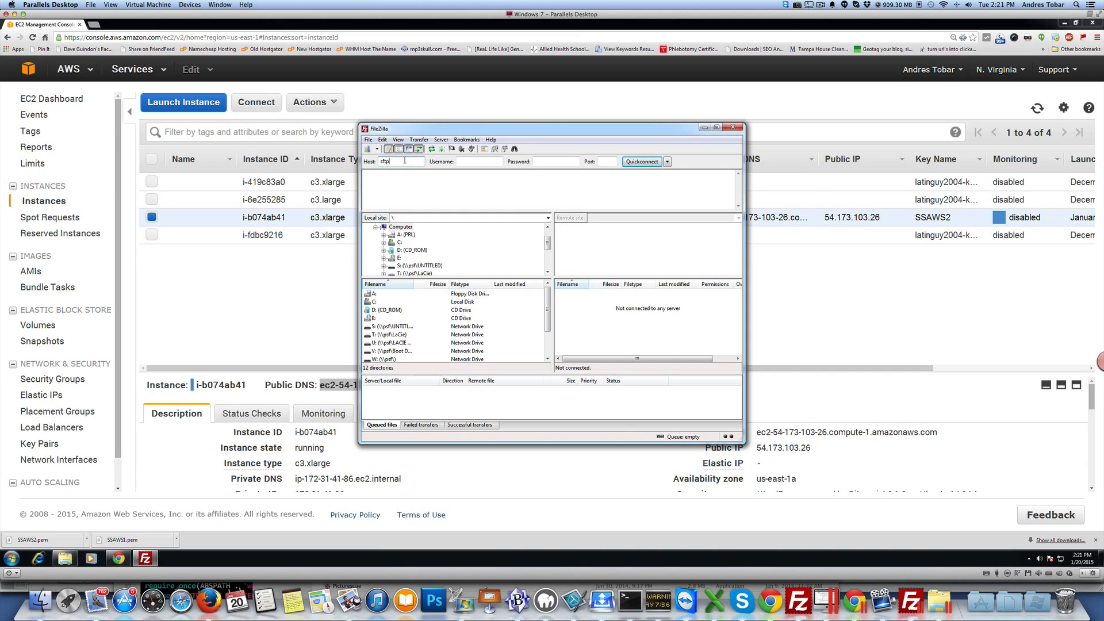
text(:)
text(//)
key(ctrl+v)
drag(405, 160, 434, 161)
click(458, 163)
text(b)
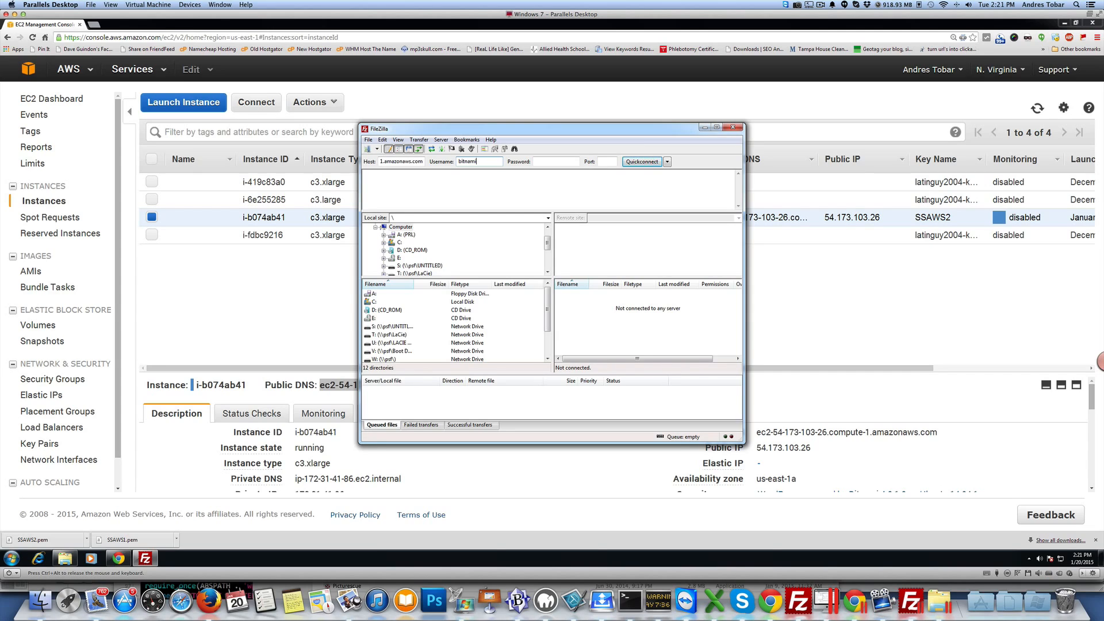
Step: Quickconnect to the server and choose to remember passwords
click(614, 162)
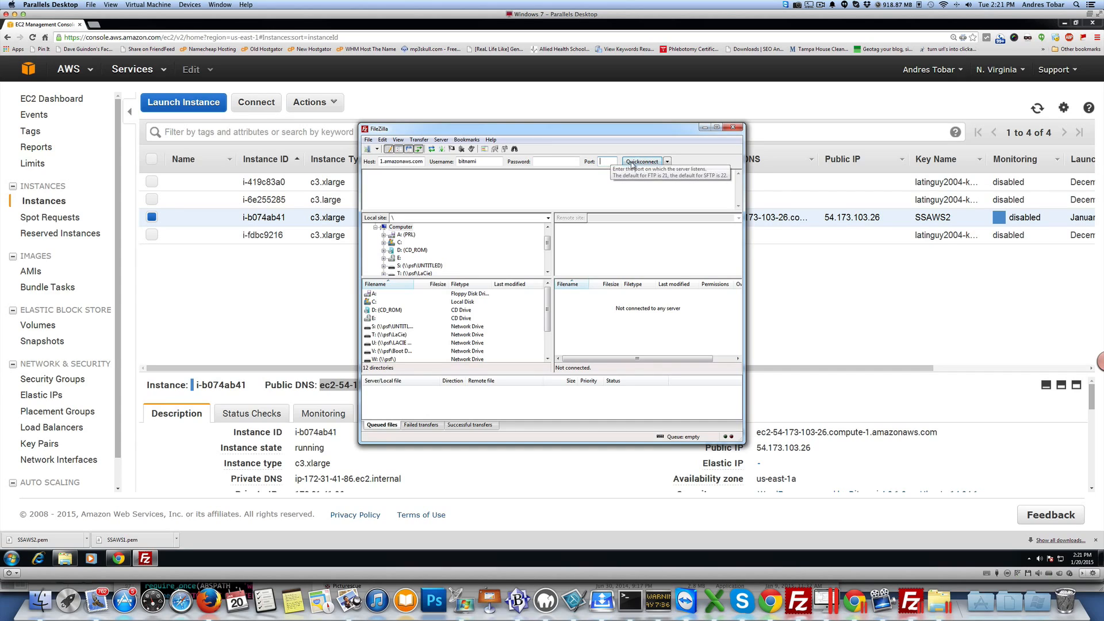
click(632, 164)
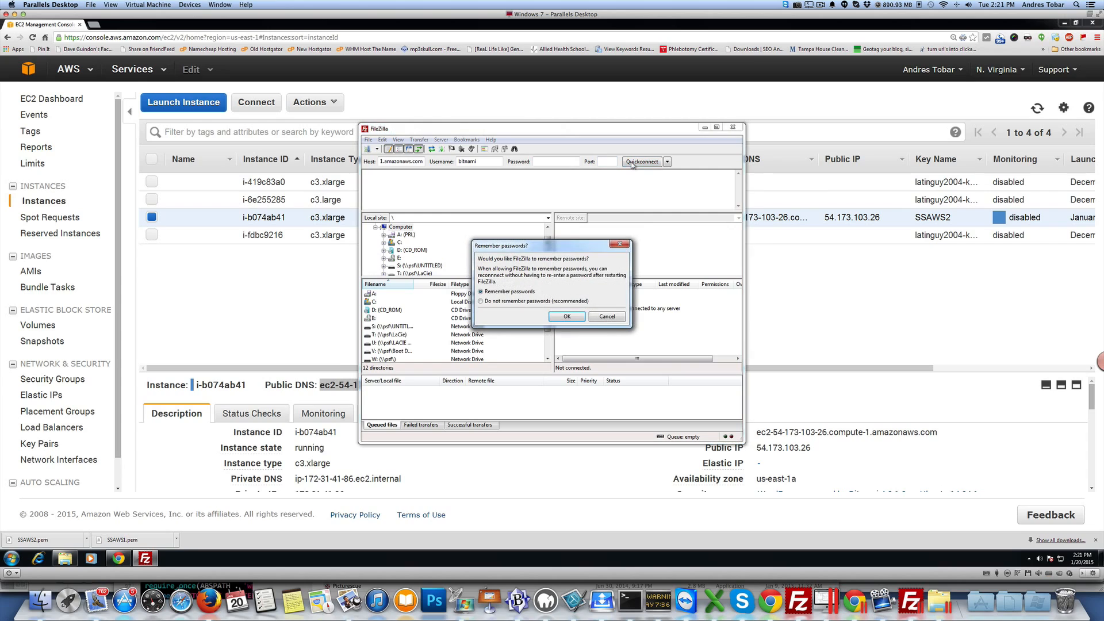
click(568, 317)
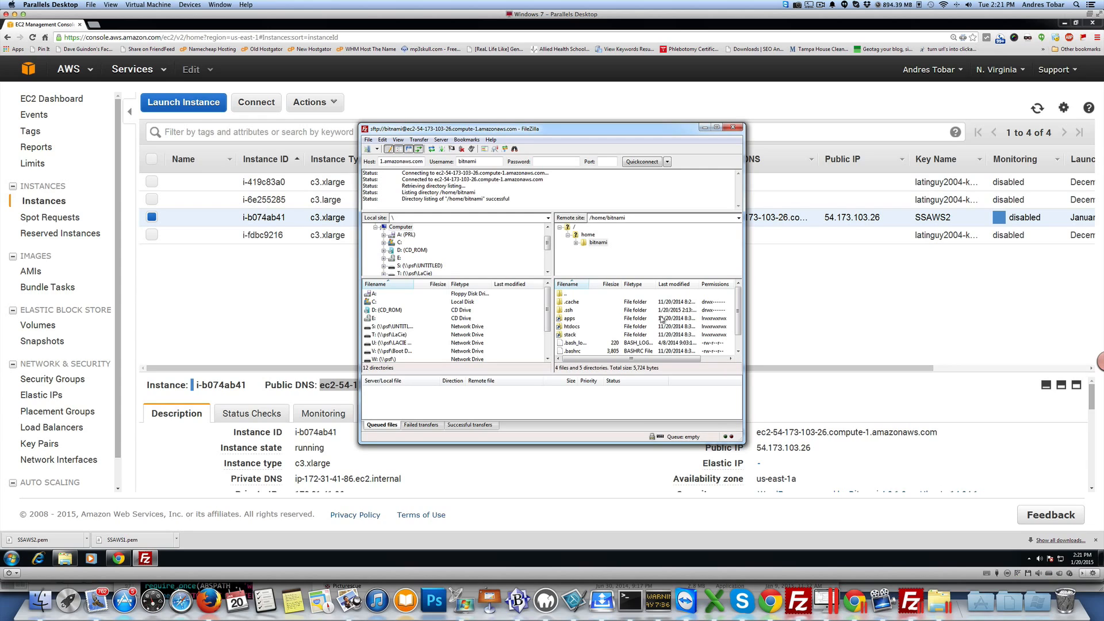
Step: Enlarge the FileZilla window and open the Desktop EC2 folder as the local site
scroll(739, 311, down, 1)
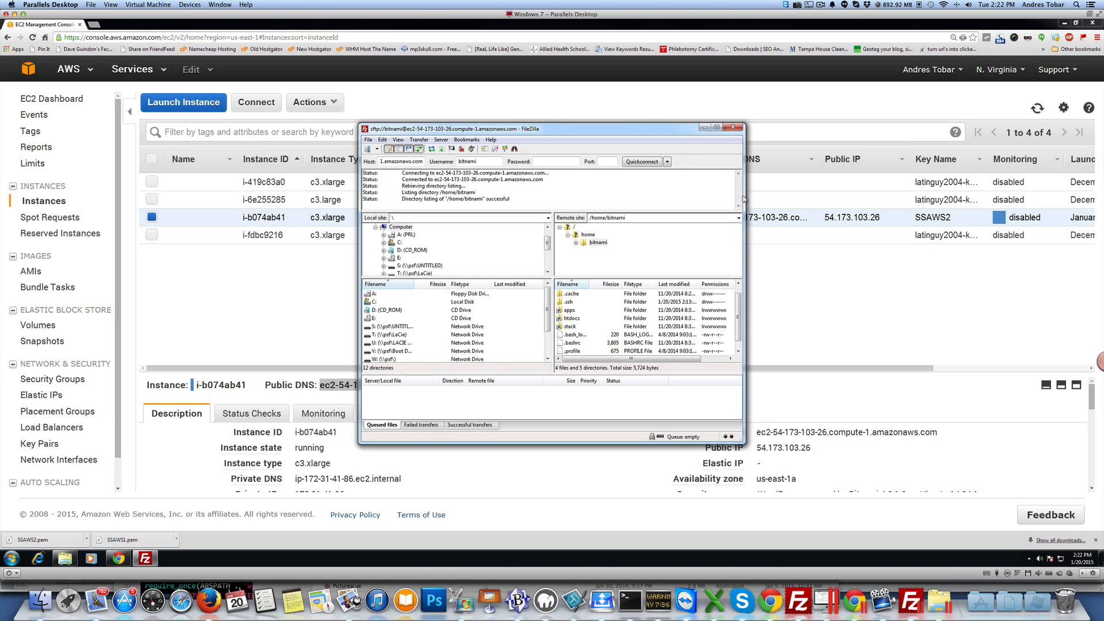
drag(741, 438, 889, 486)
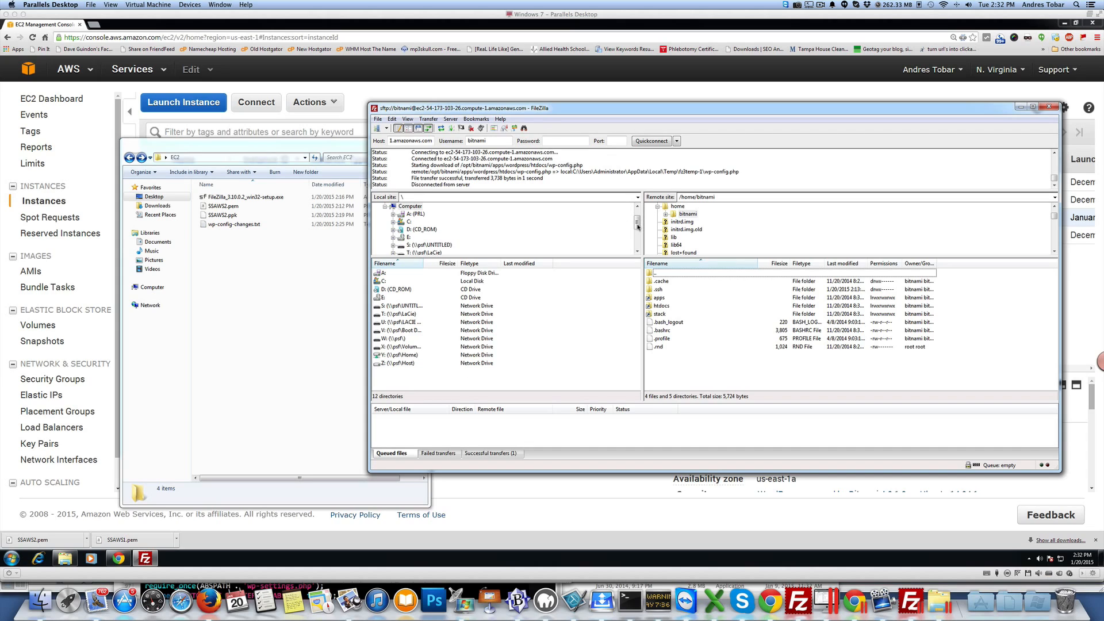
drag(637, 227, 637, 223)
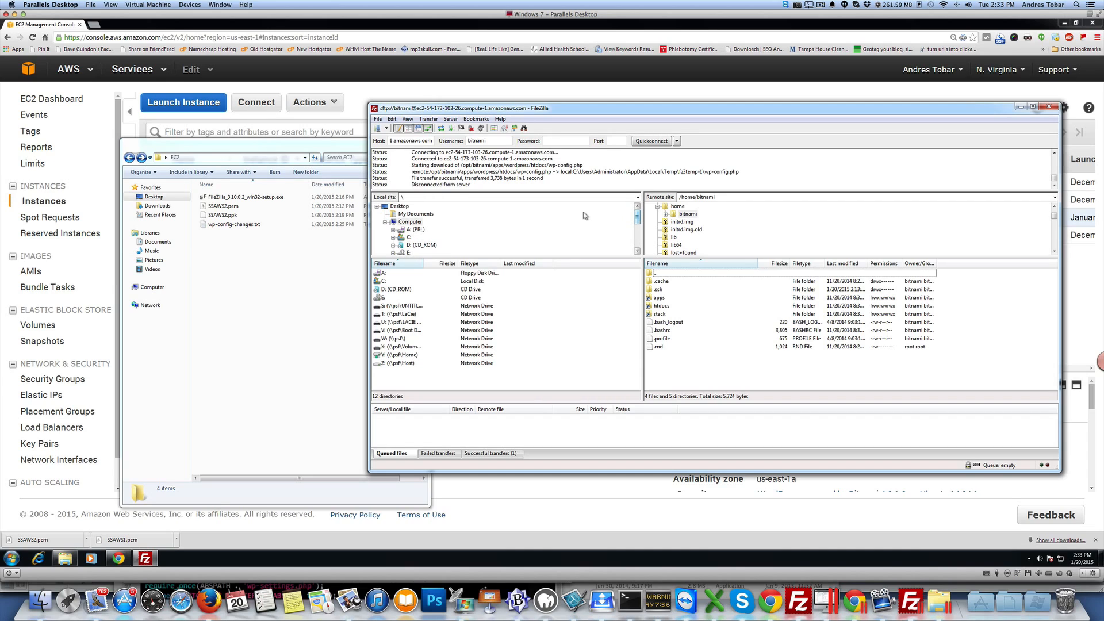
click(393, 207)
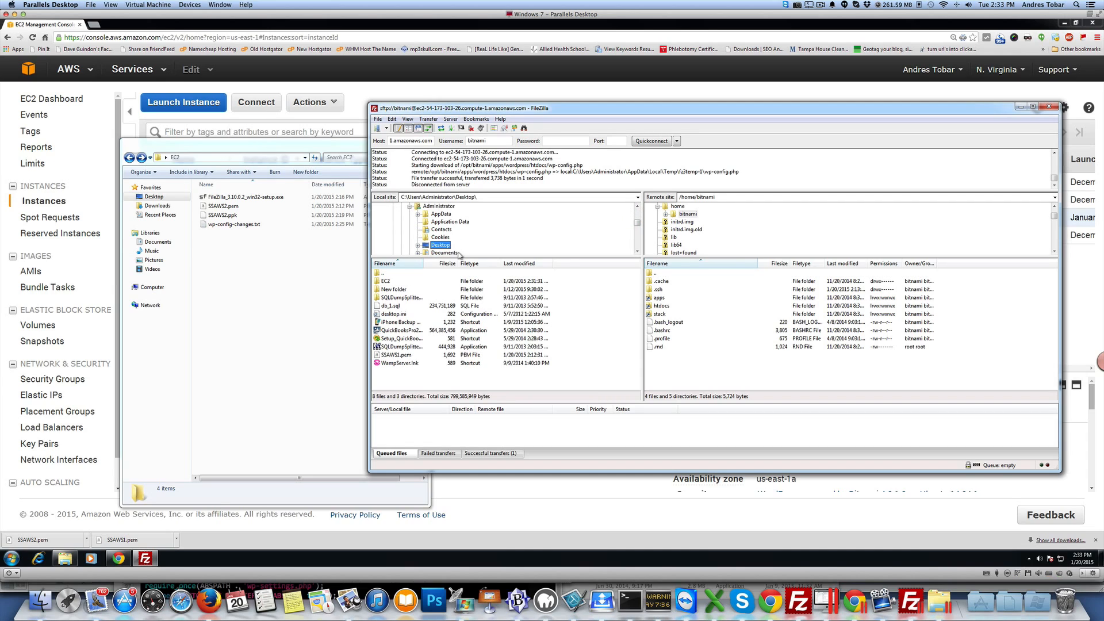
double_click(384, 282)
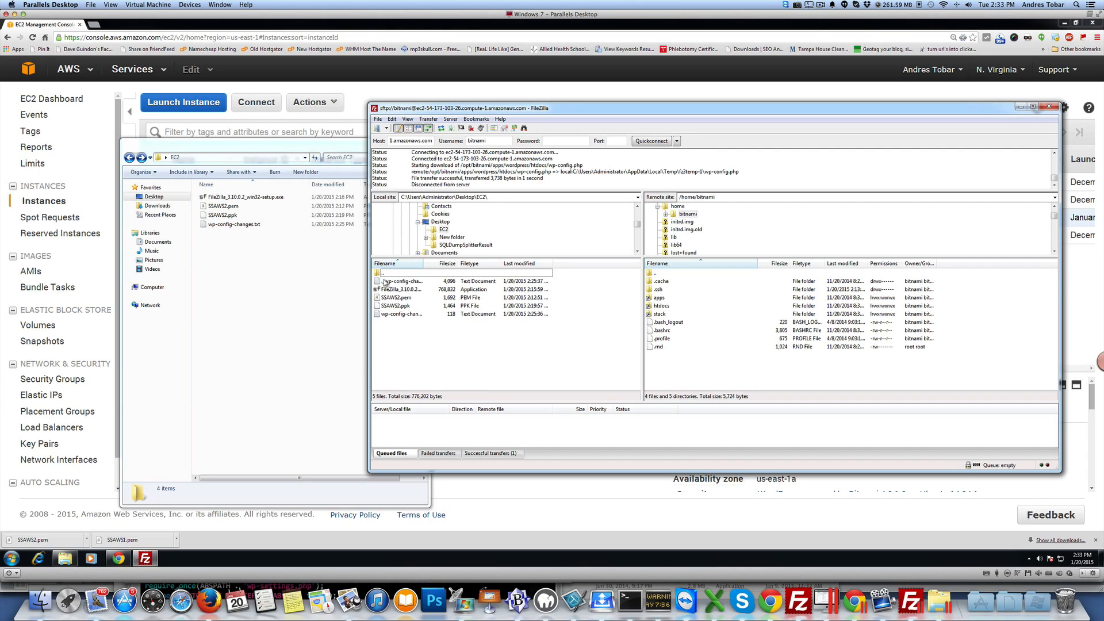
Step: Browse the remote site to /opt/bitnami/apps/wordpress/htdocs and download wp-config.php into the local EC2 folder
double_click(656, 297)
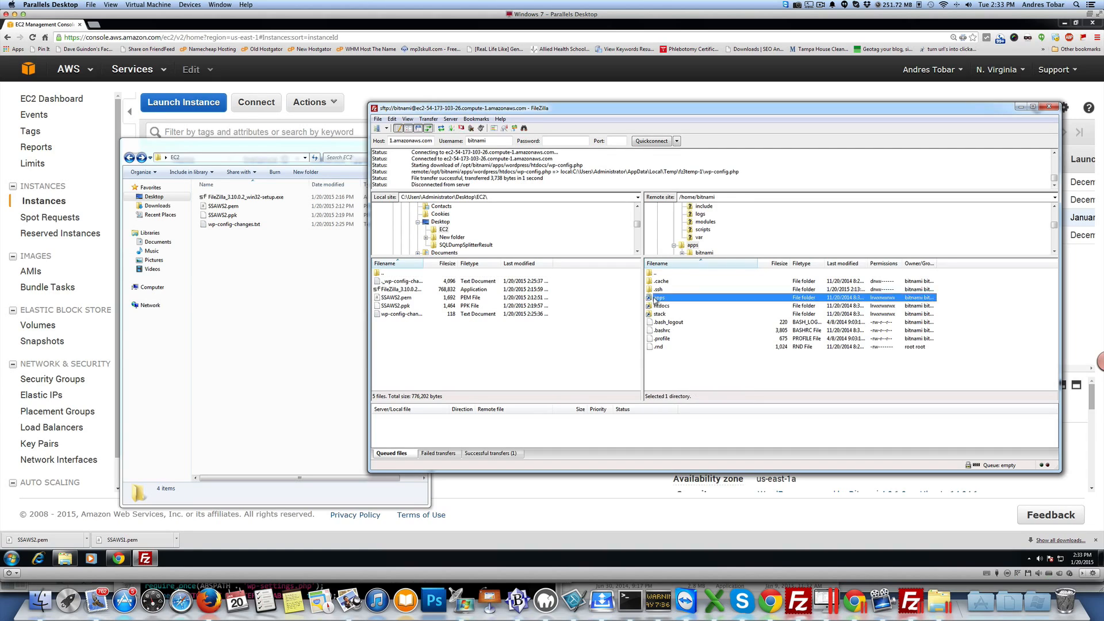
double_click(664, 298)
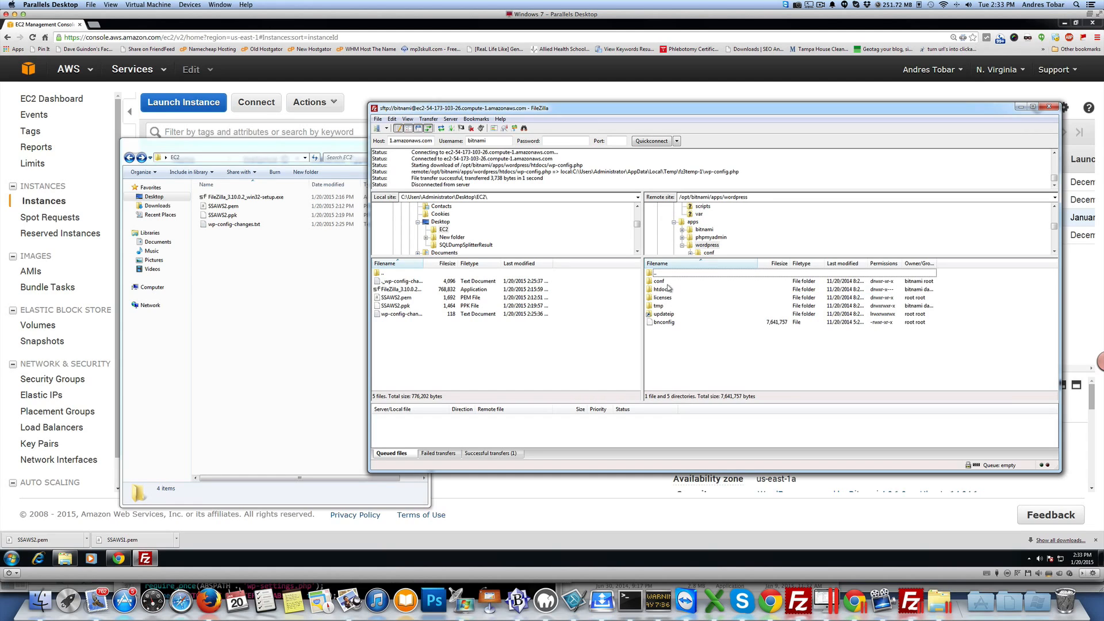
double_click(660, 290)
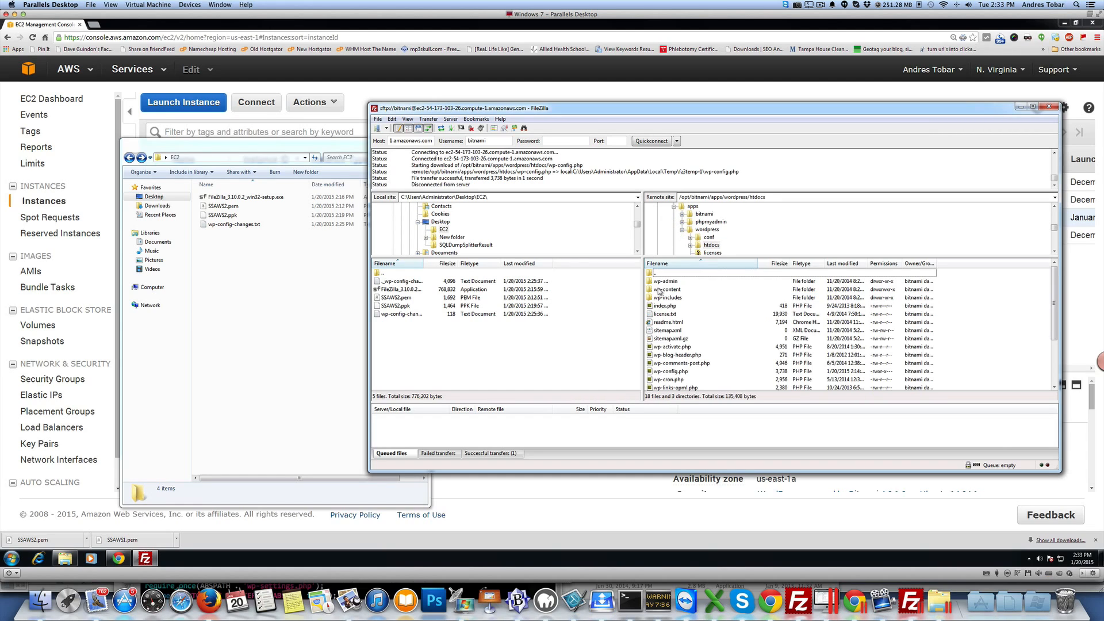
double_click(655, 372)
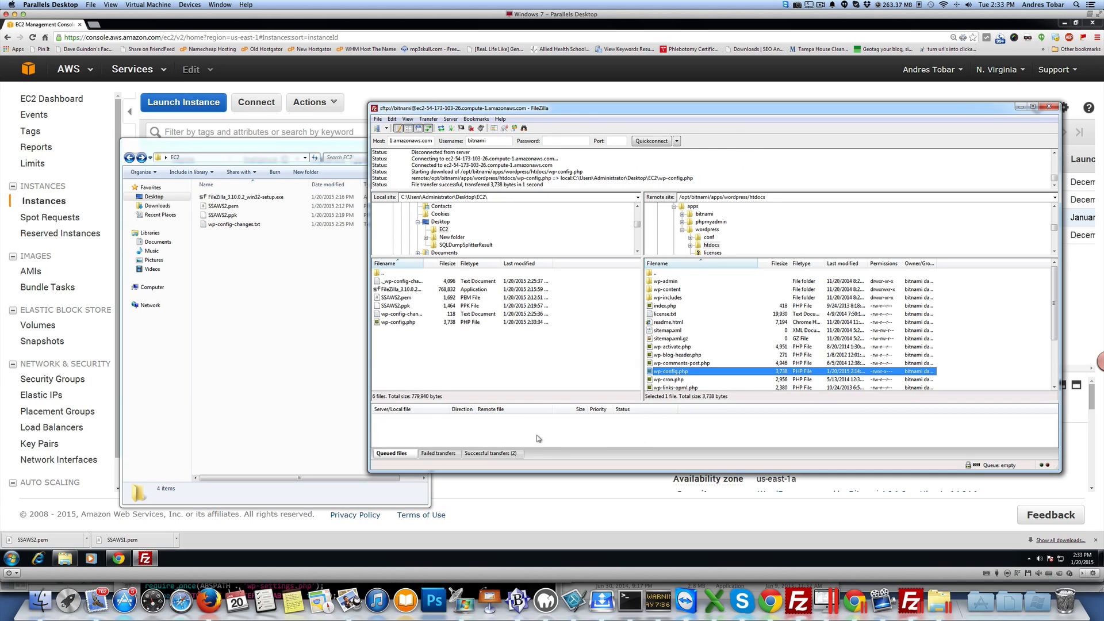
Step: Open the downloaded wp-config.php with Notepad and close it again
click(310, 325)
drag(299, 143, 373, 123)
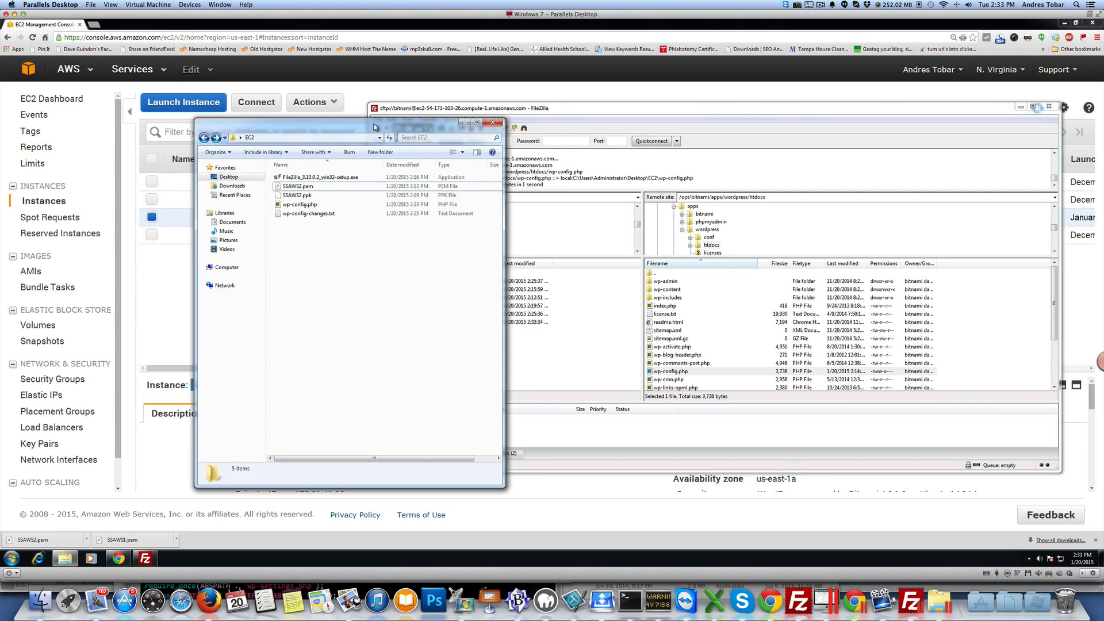
click(300, 206)
right_click(300, 207)
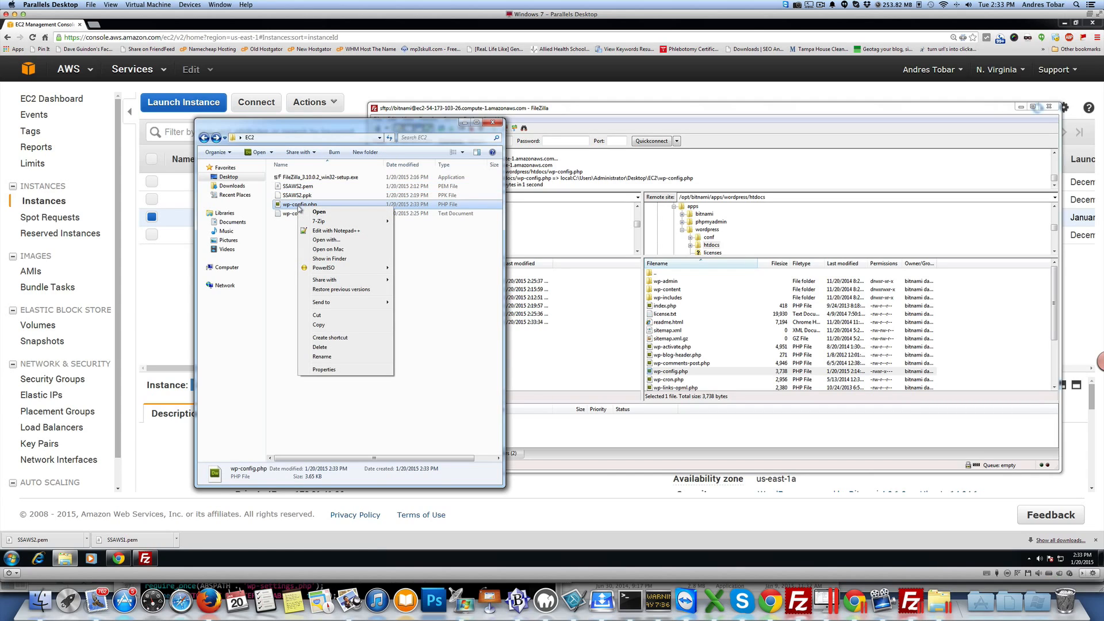
click(341, 241)
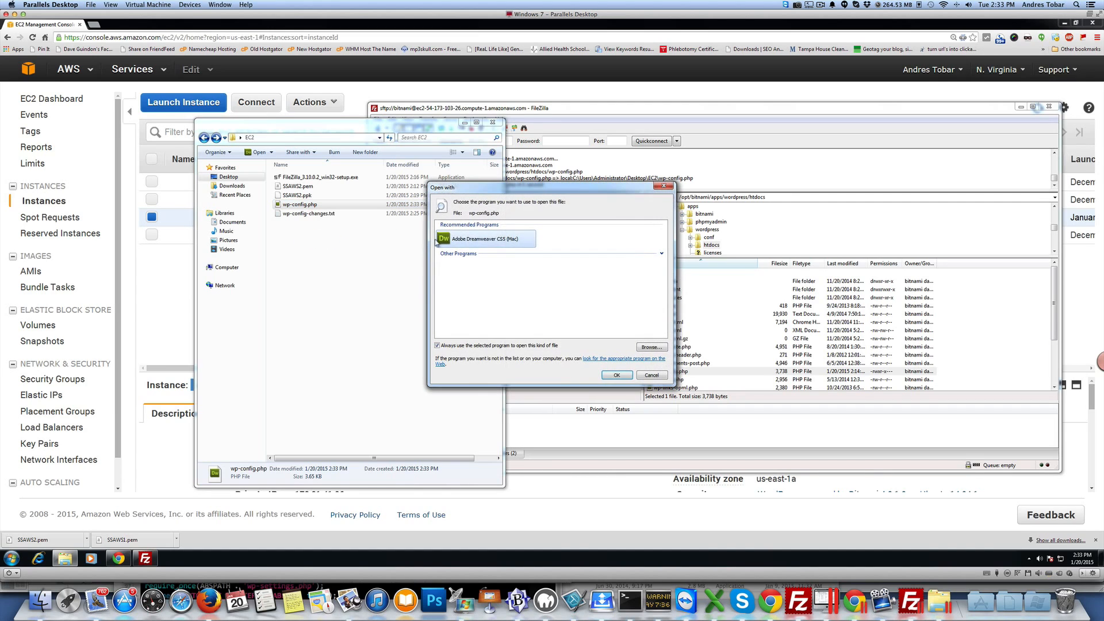
click(660, 254)
click(661, 255)
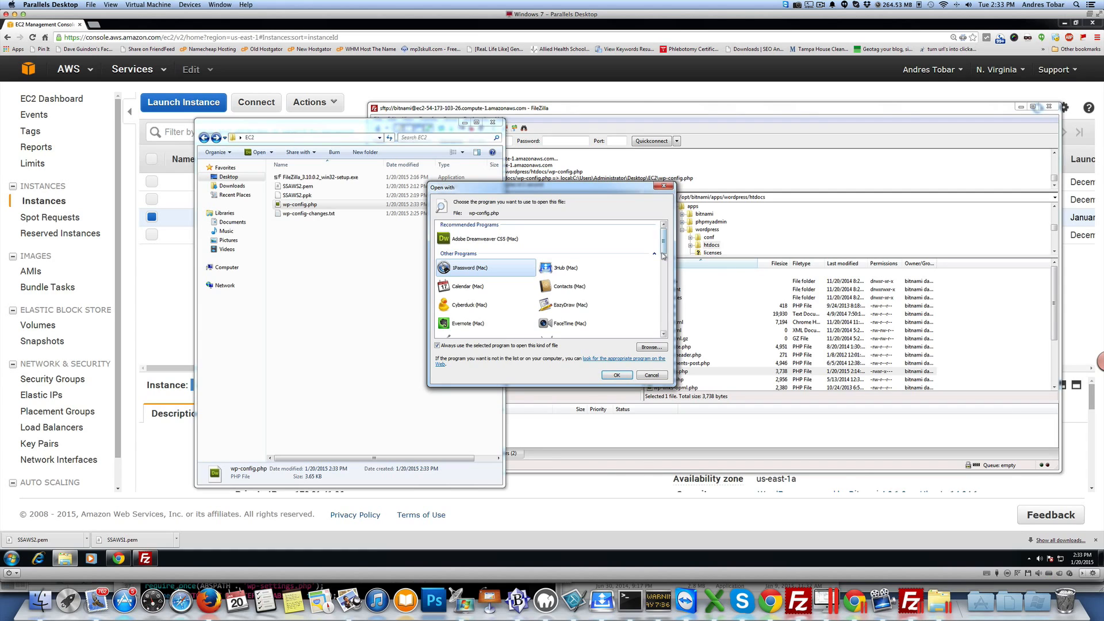
drag(664, 246, 663, 312)
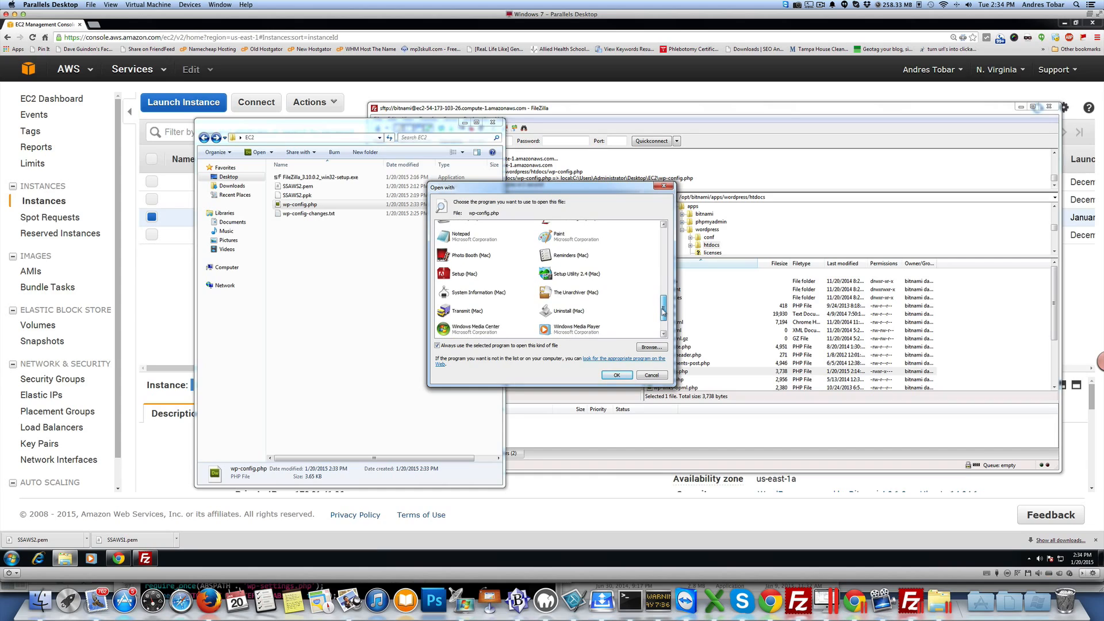
click(466, 240)
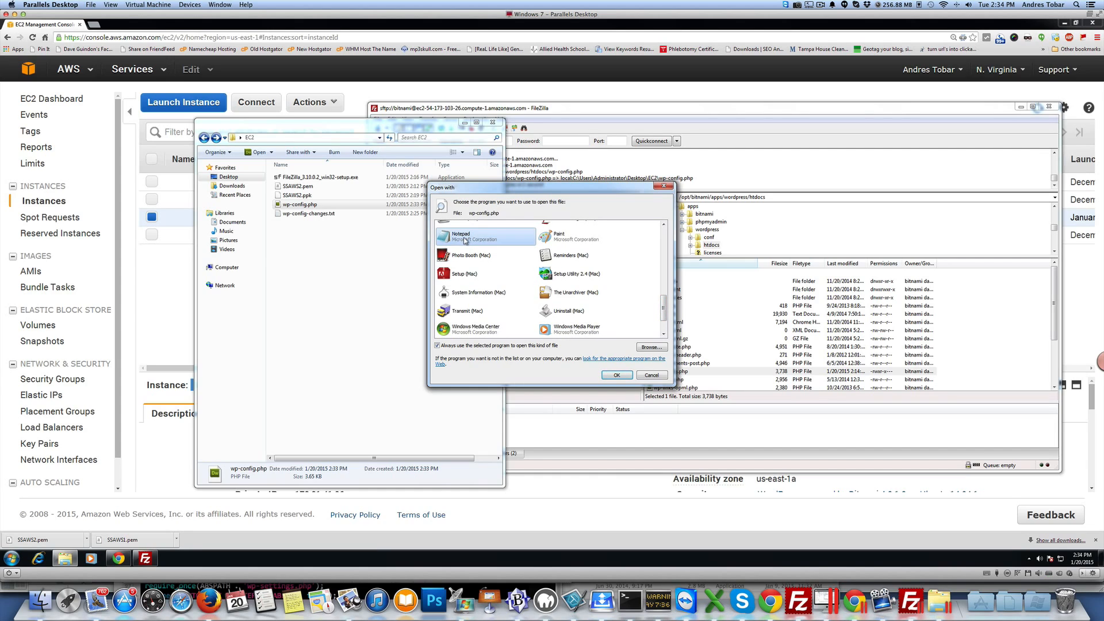
click(612, 375)
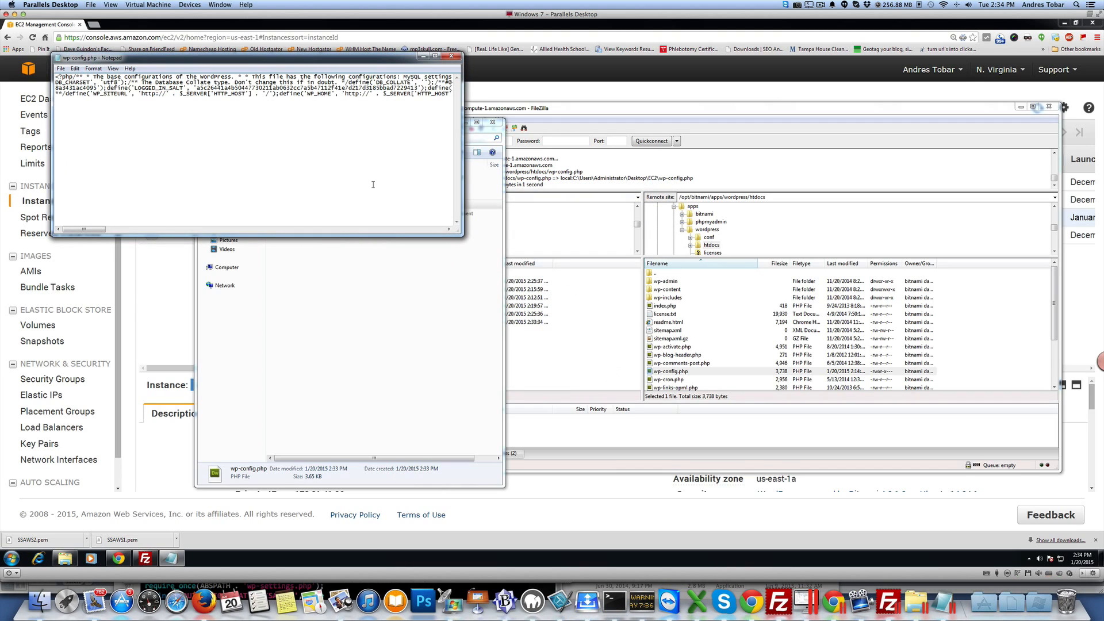
click(451, 57)
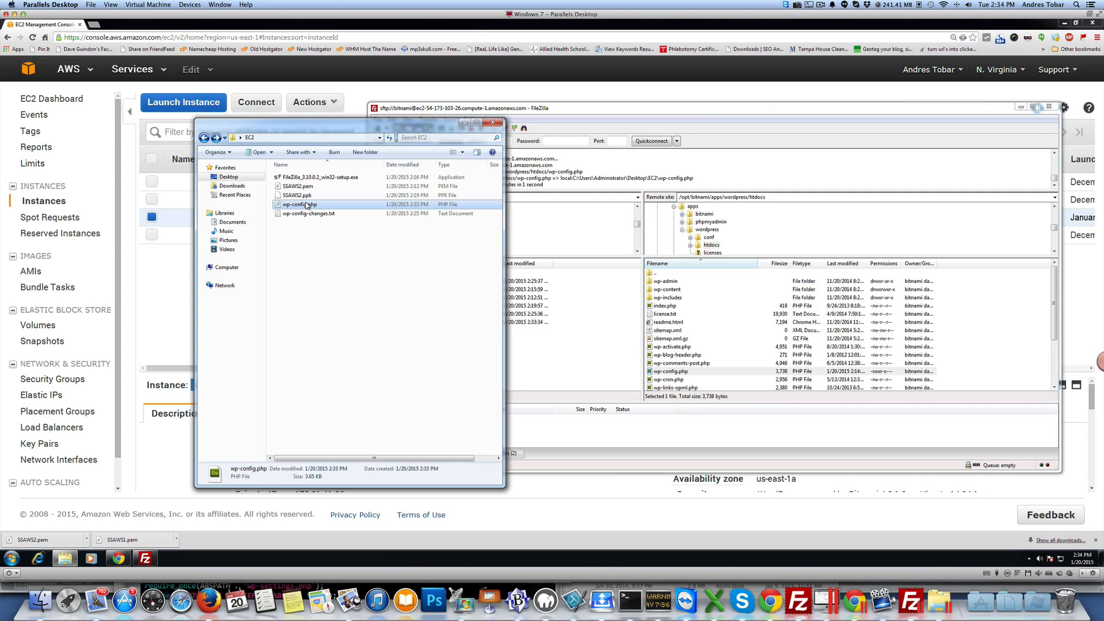
Step: Open wp-config.php with WordPad, choosing it as the default program for the file
right_click(307, 204)
mouse_move(347, 249)
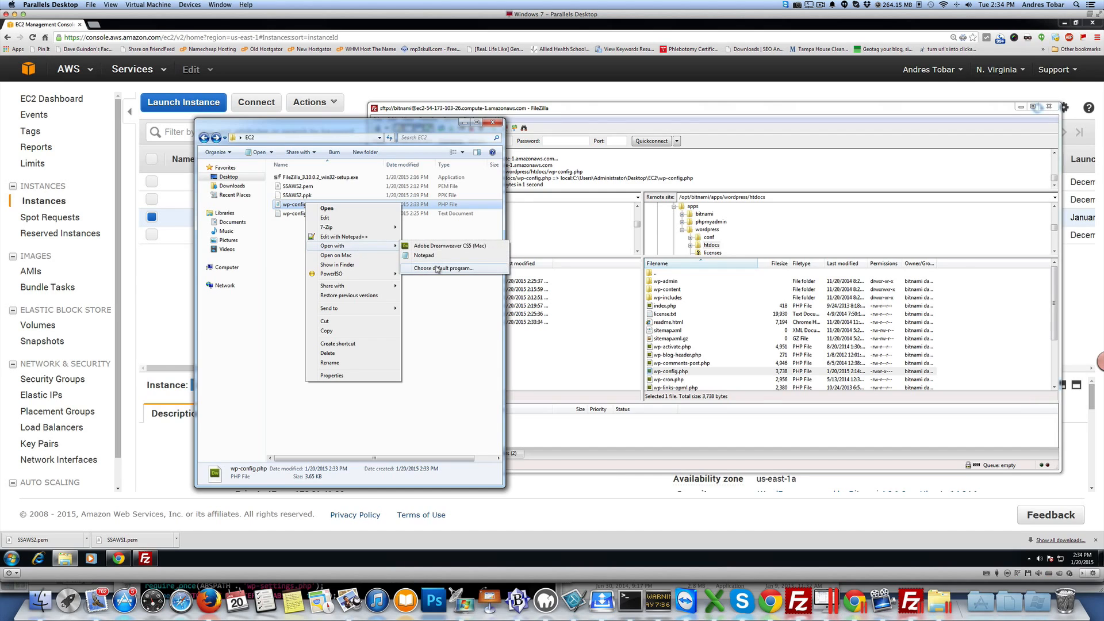
click(437, 269)
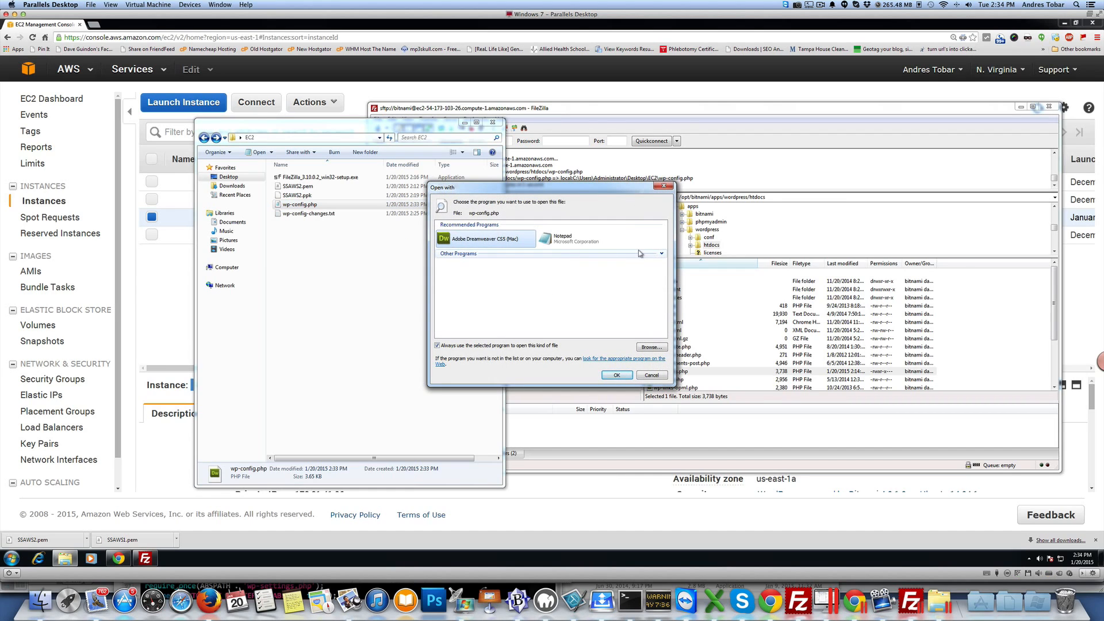
click(662, 254)
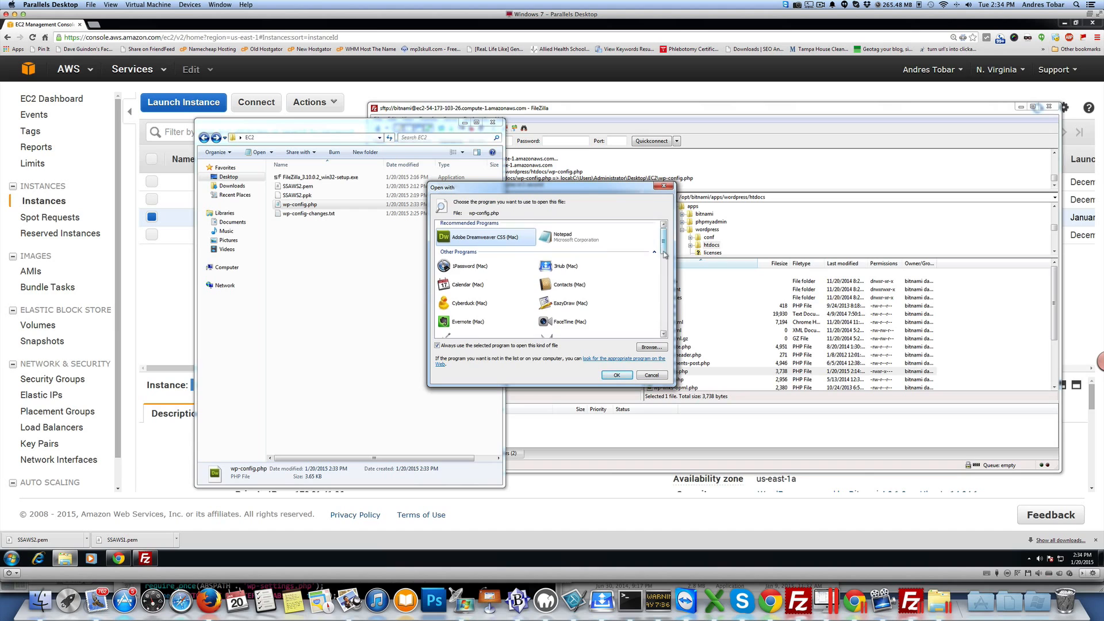
scroll(665, 255, down, 5)
double_click(543, 309)
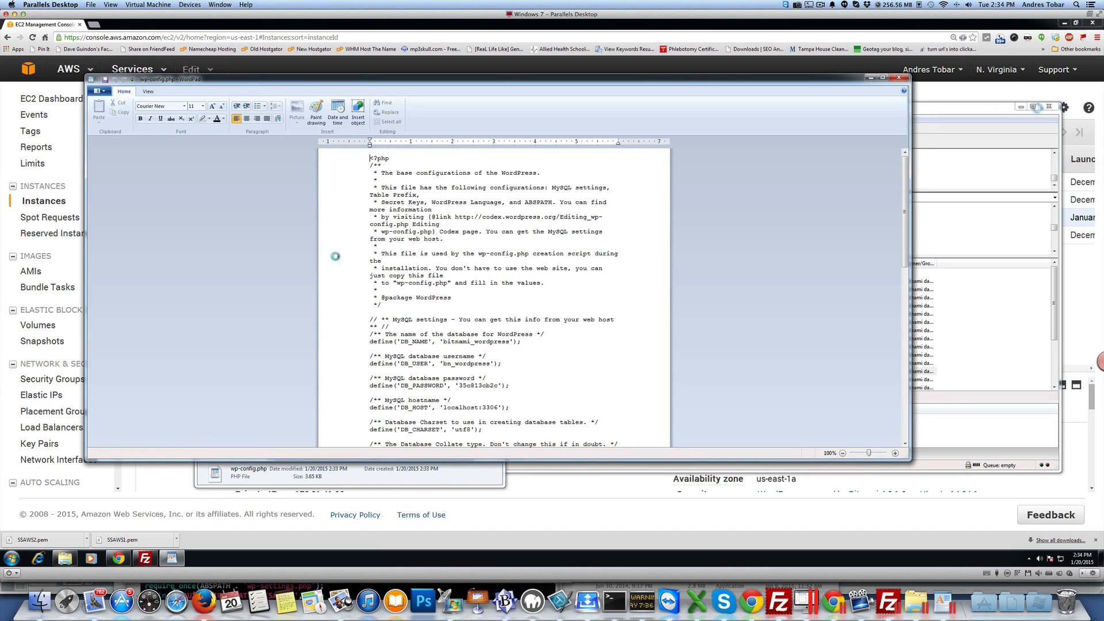
Step: Insert two blank lines after the WP_DEBUG definition in wp-config.php
scroll(470, 282, down, 5)
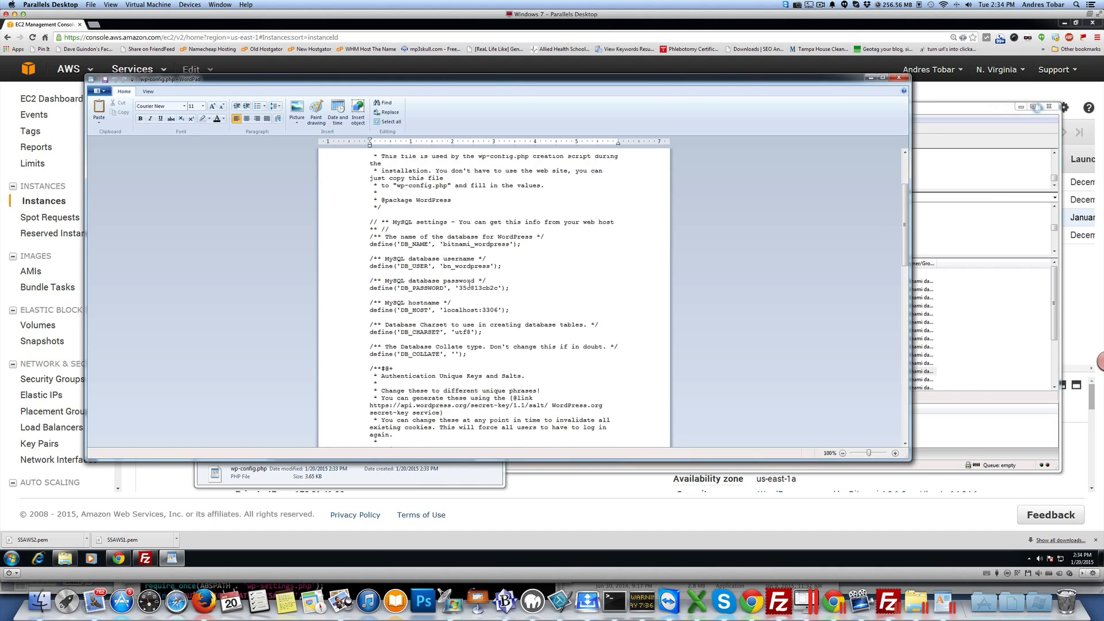
scroll(470, 283, down, 10)
scroll(470, 284, down, 1)
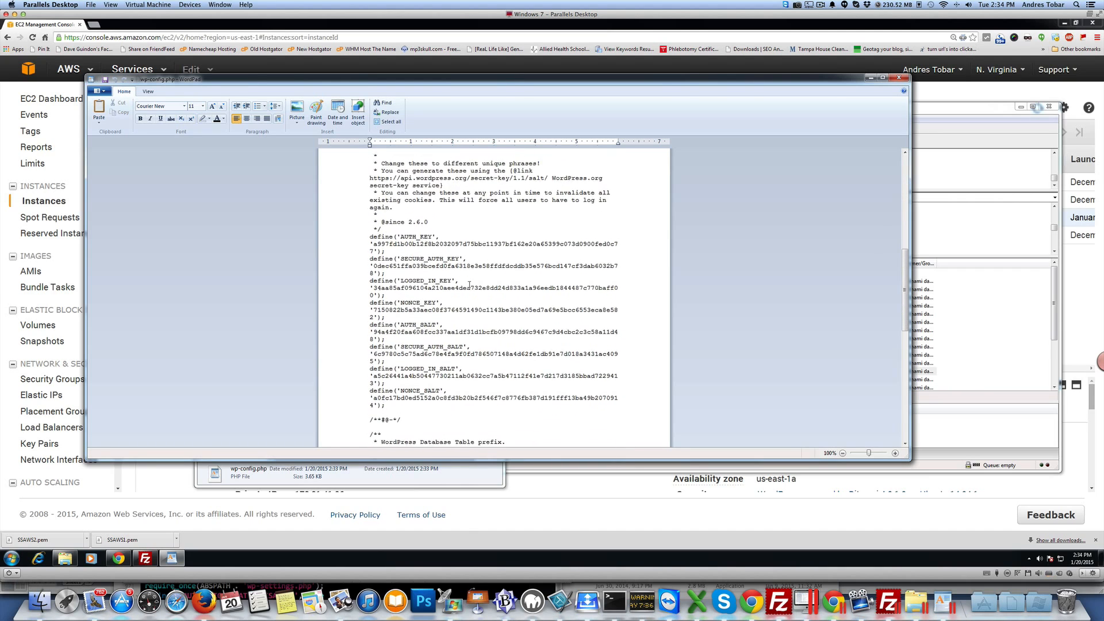
click(881, 78)
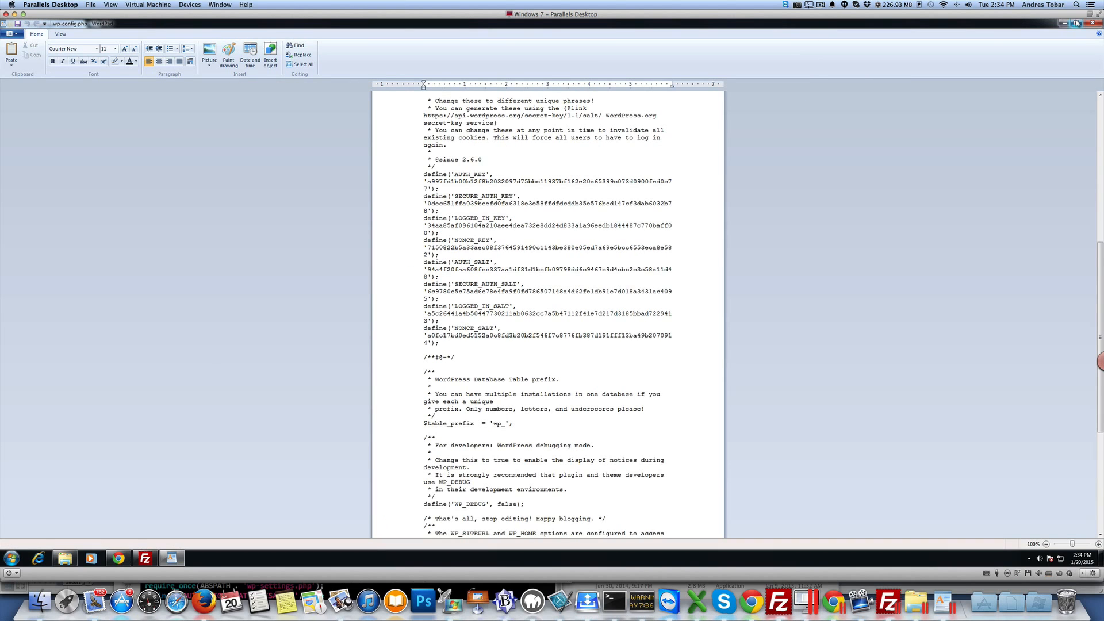
click(1076, 22)
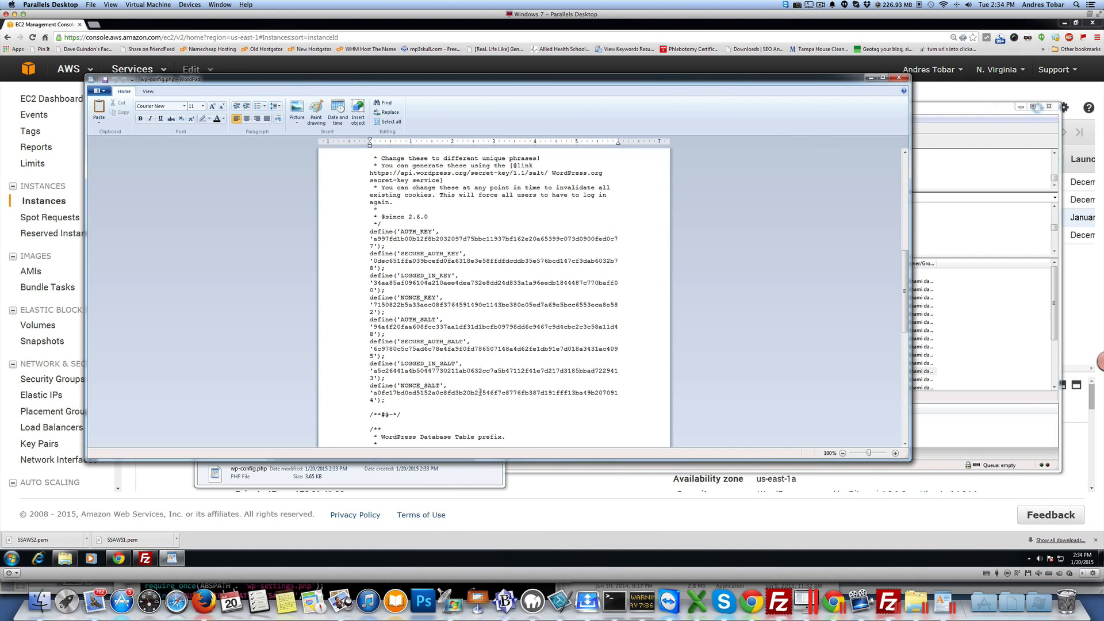
scroll(480, 392, down, 13)
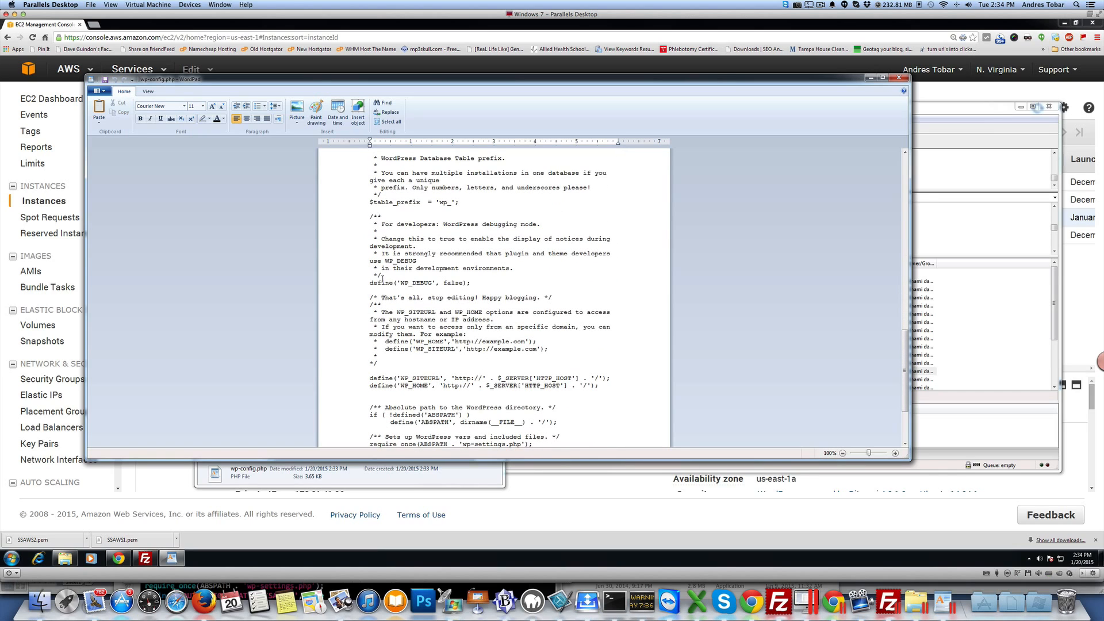
click(486, 284)
key(Return)
key(Return)
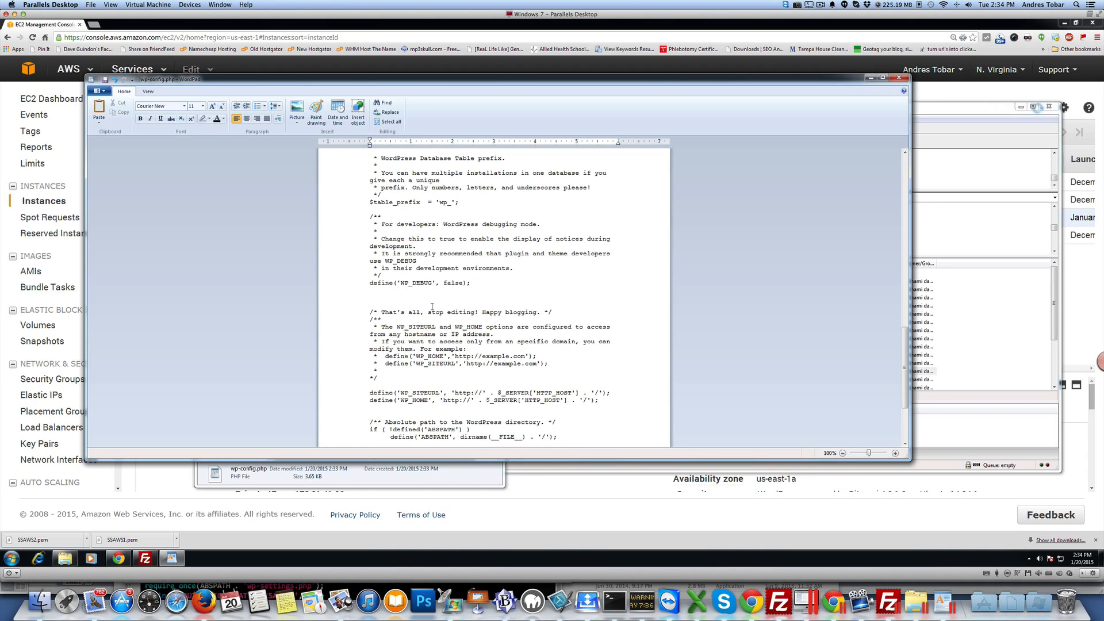
click(365, 474)
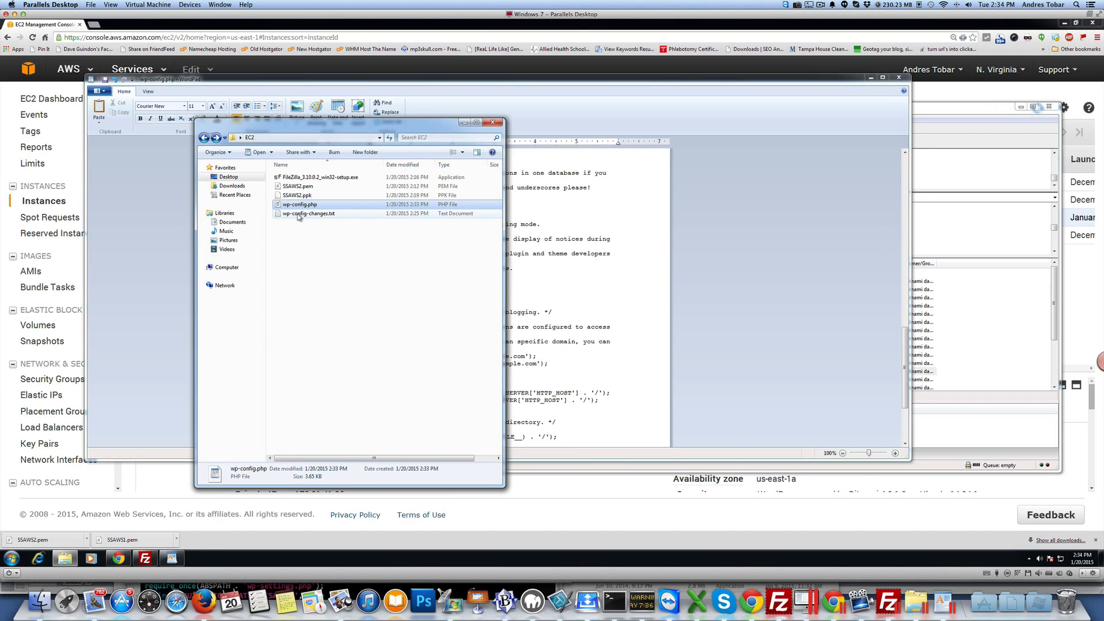
Step: Copy the two WP_MEMORY_LIMIT and WP_MAX_MEMORY_LIMIT define lines from wp-config-changes.txt and paste them below the WP_DEBUG definition in wp-config.php
double_click(313, 215)
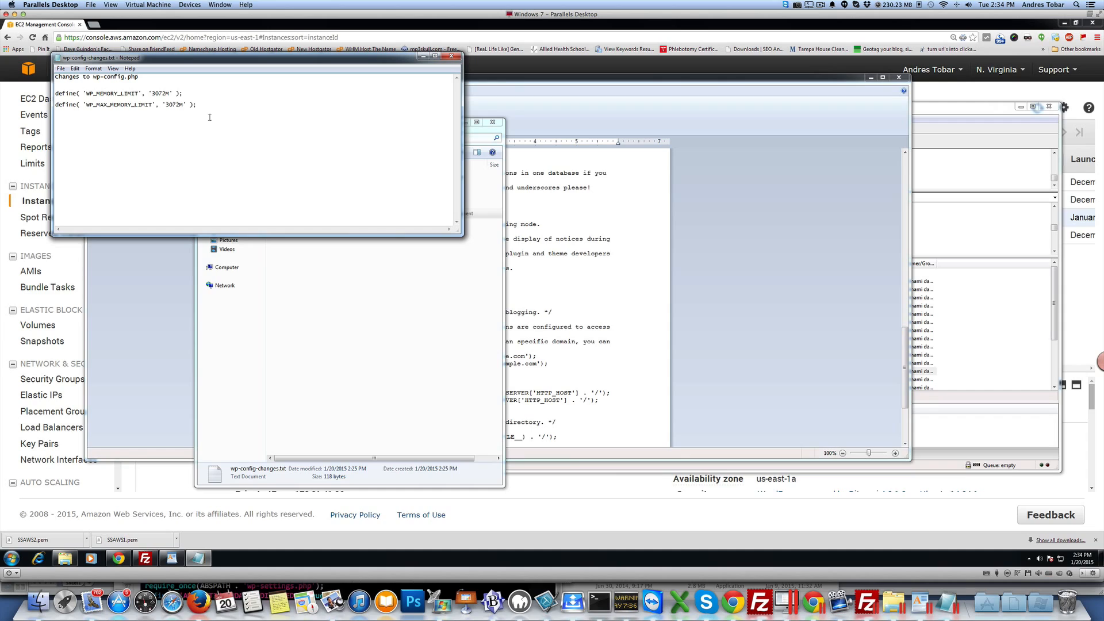
drag(200, 105, 54, 97)
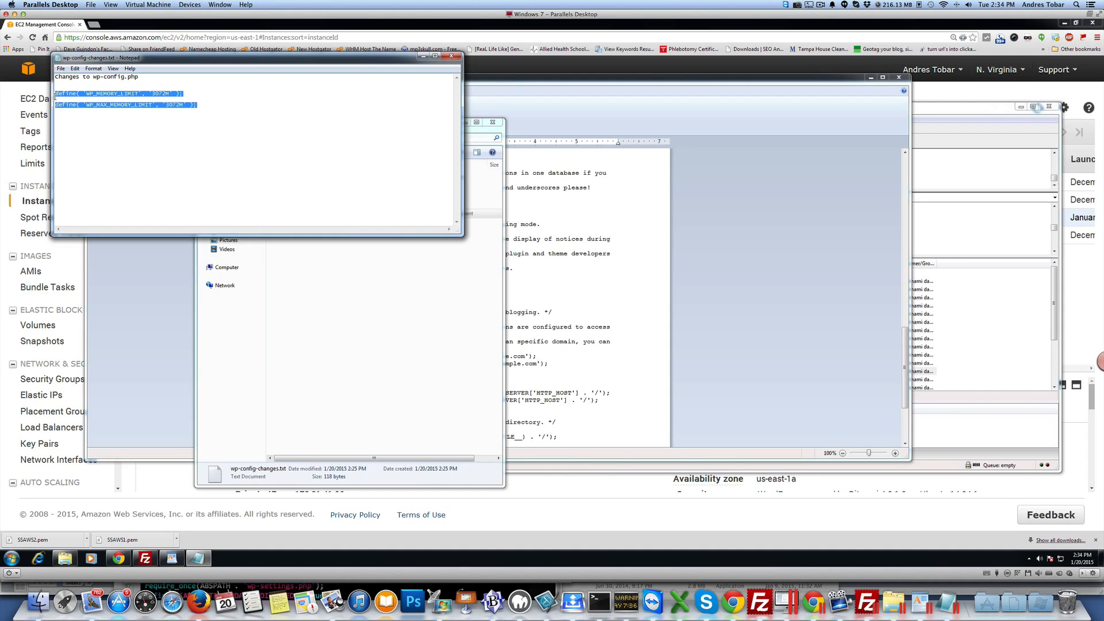
right_click(78, 95)
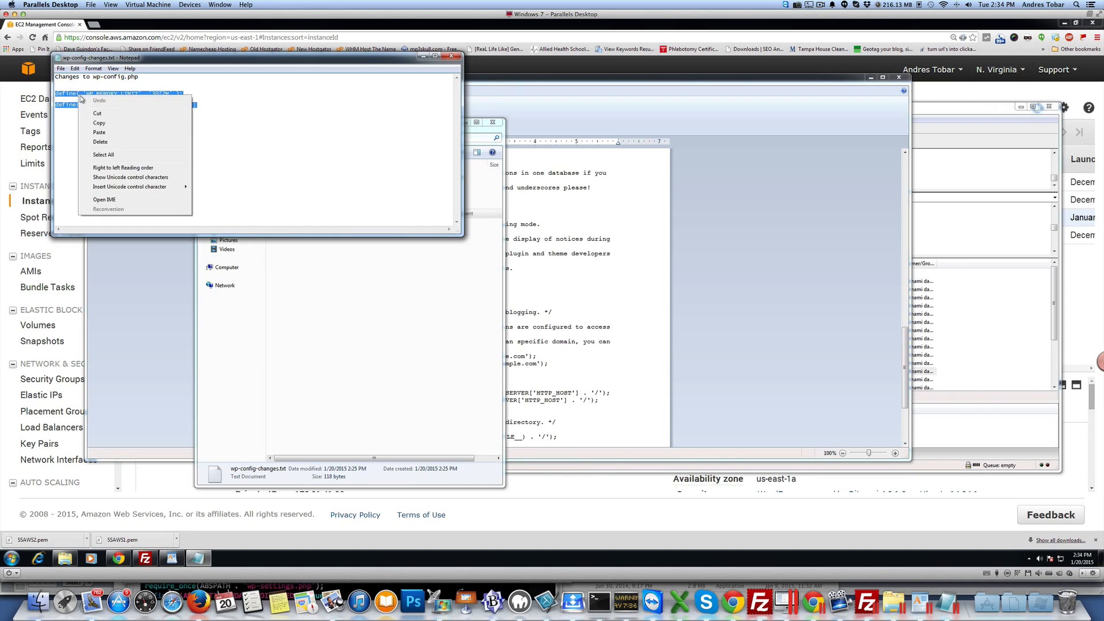
click(104, 124)
click(563, 264)
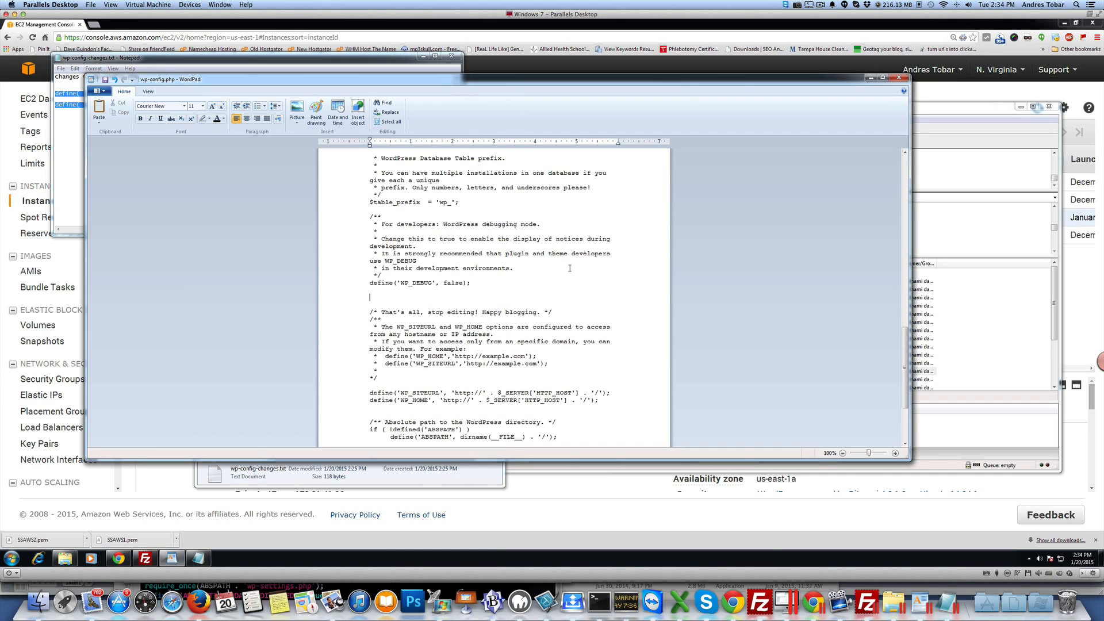
right_click(408, 295)
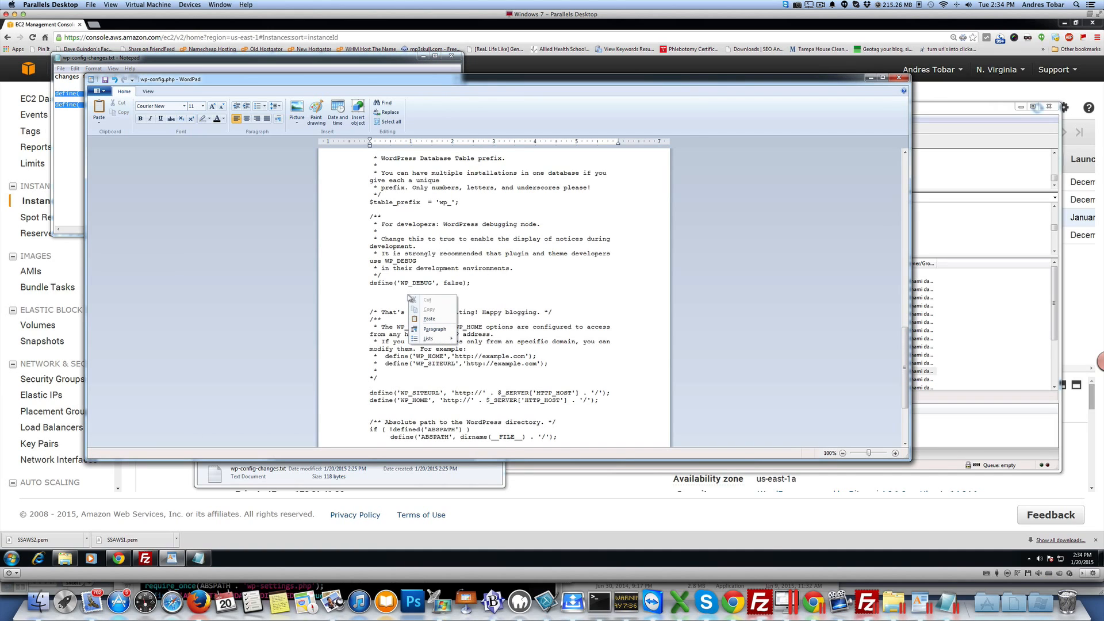
click(432, 319)
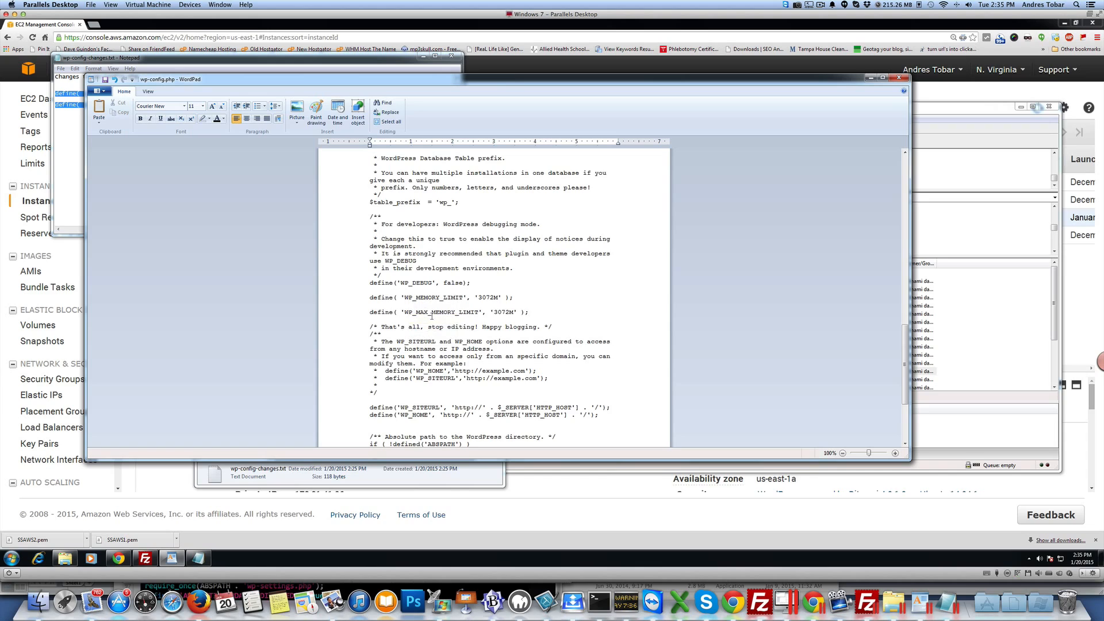
Step: Save wp-config.php and close WordPad
click(101, 91)
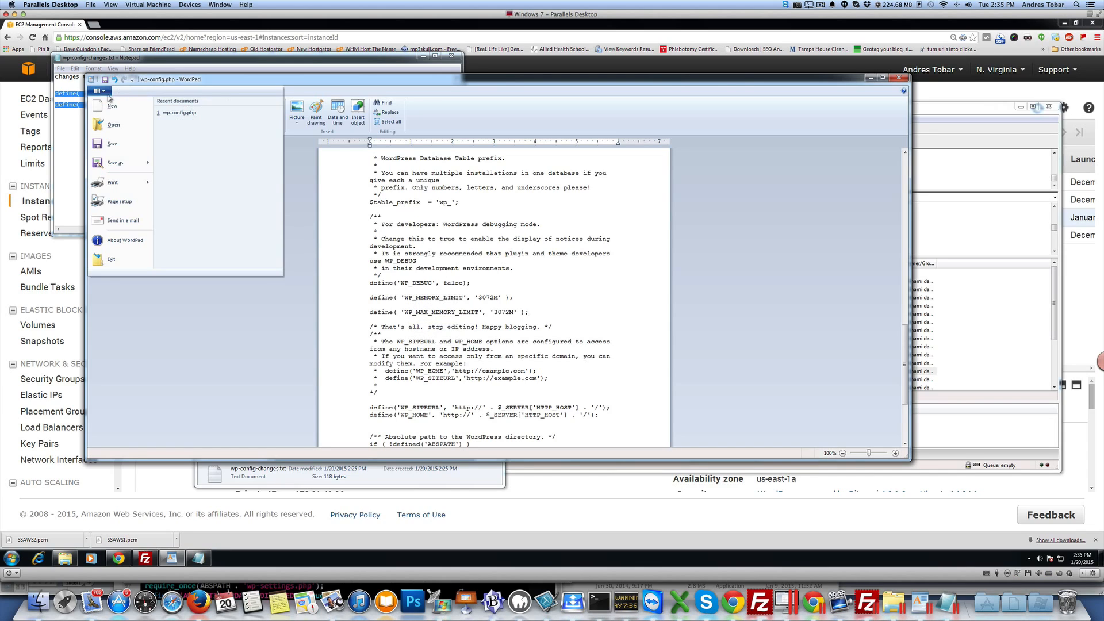
click(115, 146)
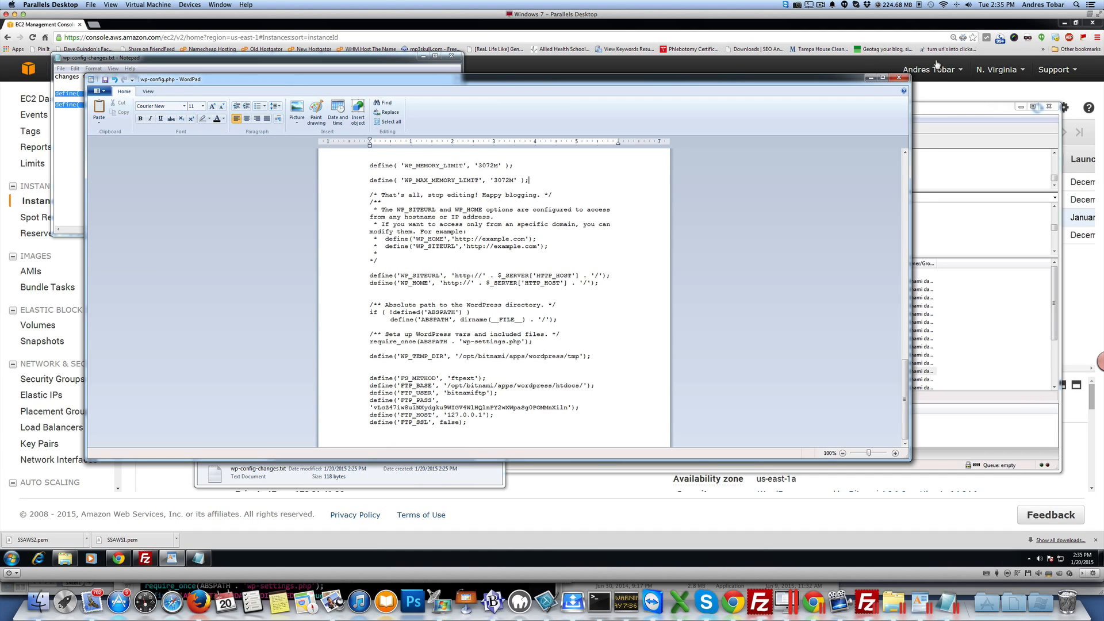
click(899, 77)
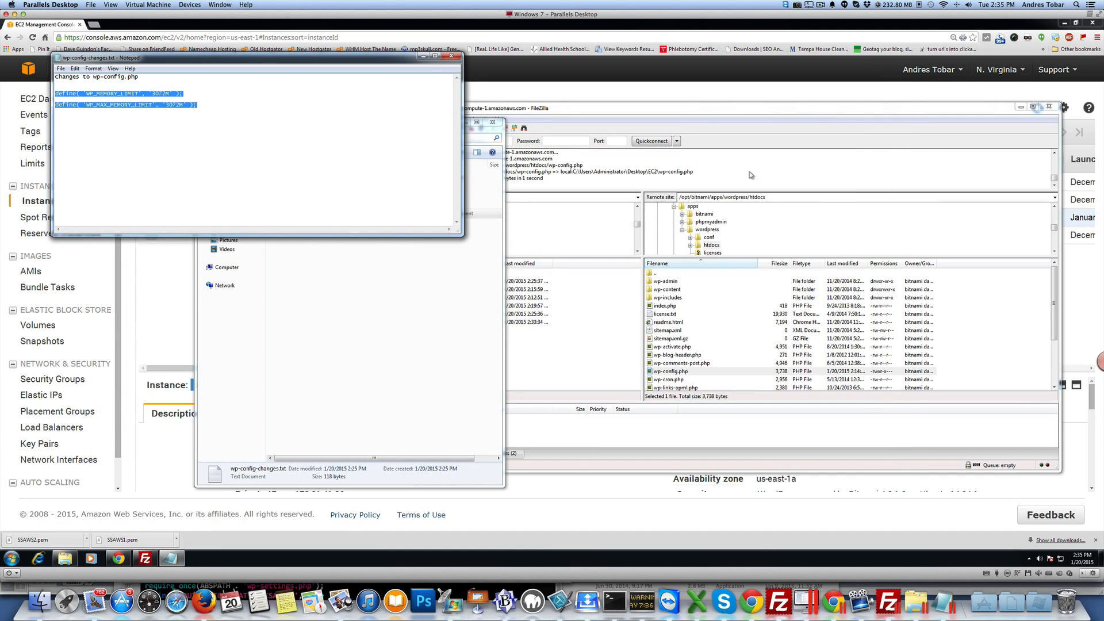
Step: Upload the edited local wp-config.php to the remote htdocs folder, overwriting the existing file
click(426, 329)
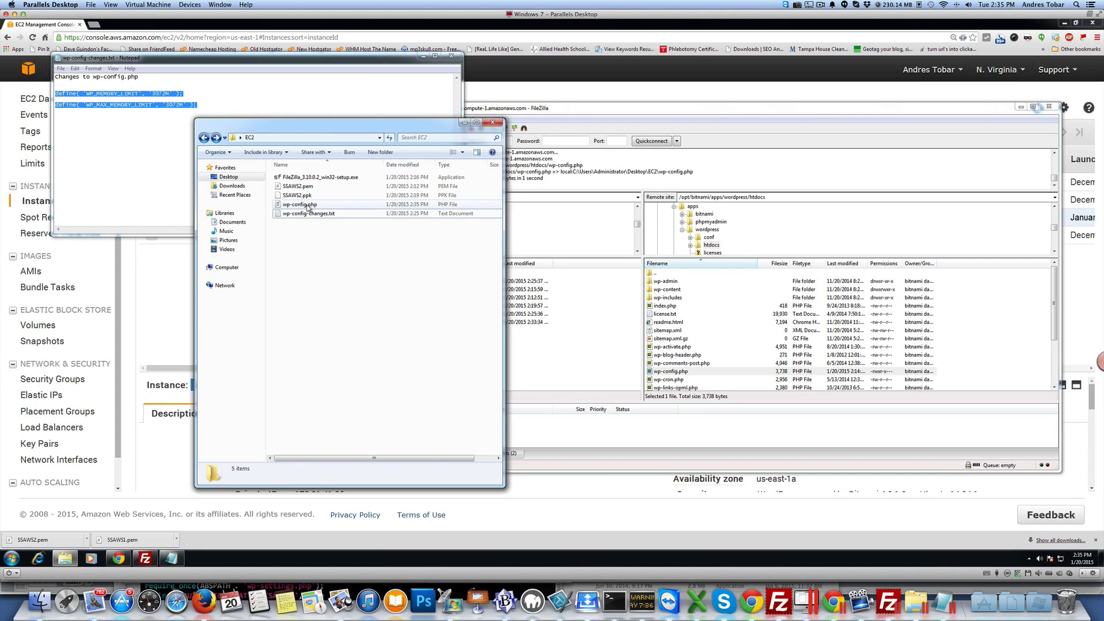
drag(308, 206, 731, 364)
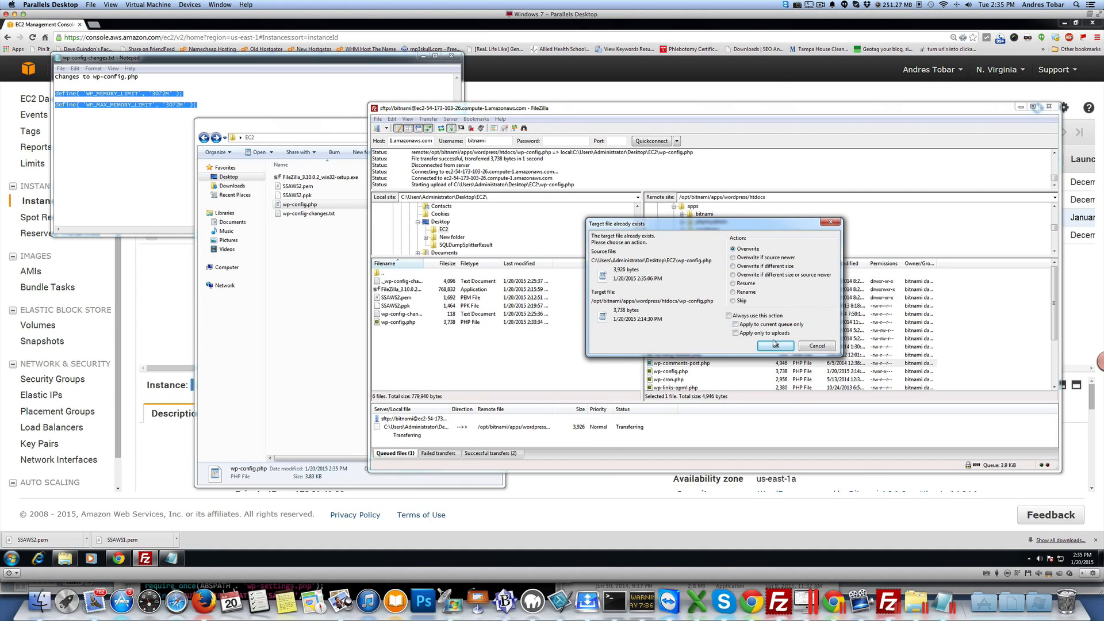
click(776, 346)
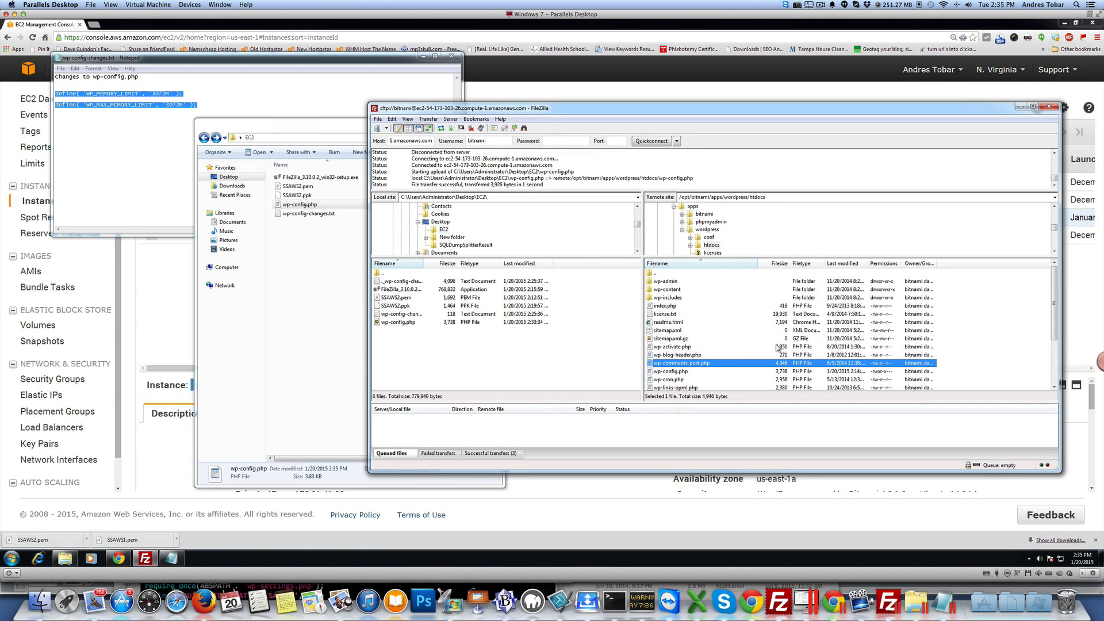
Step: Open the remote wp-config.php for viewing, reopening the local copy, check its contents and close it
click(672, 371)
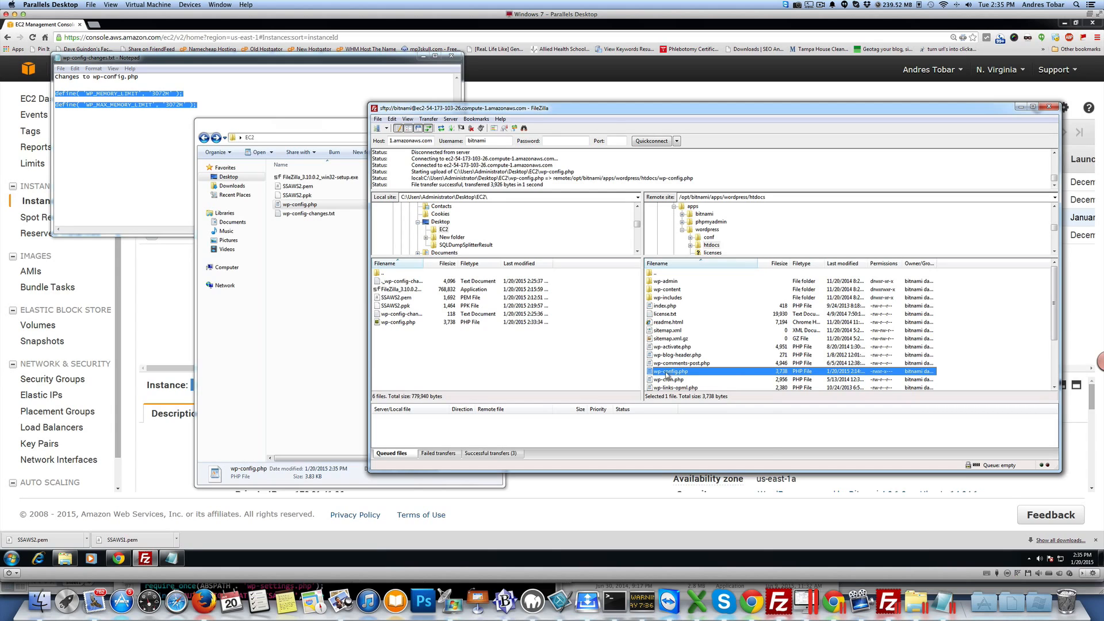
right_click(671, 373)
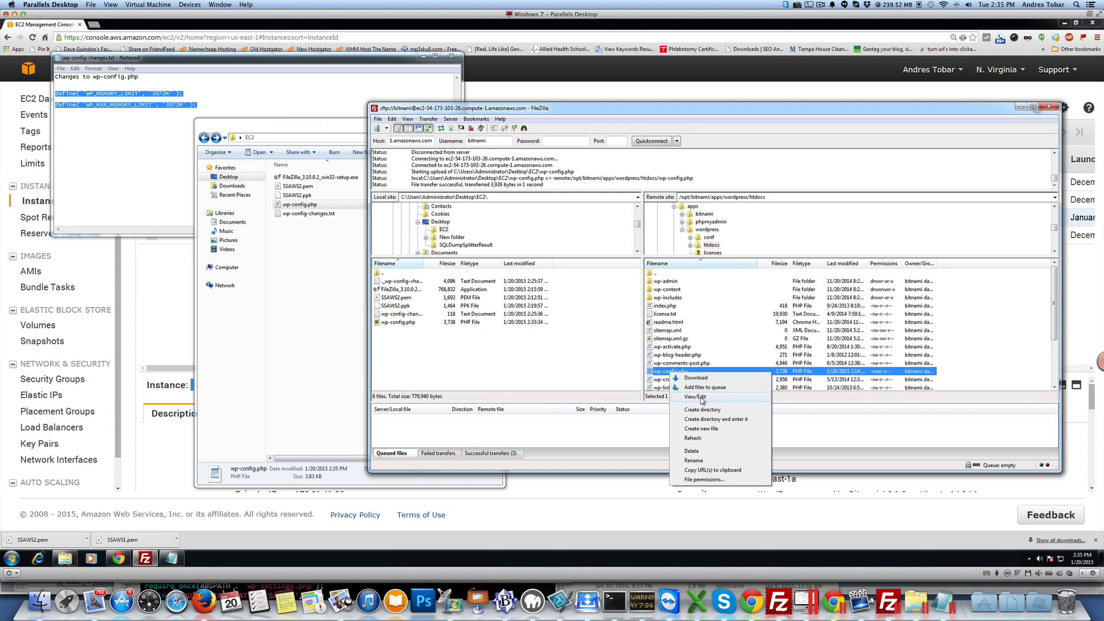
click(702, 396)
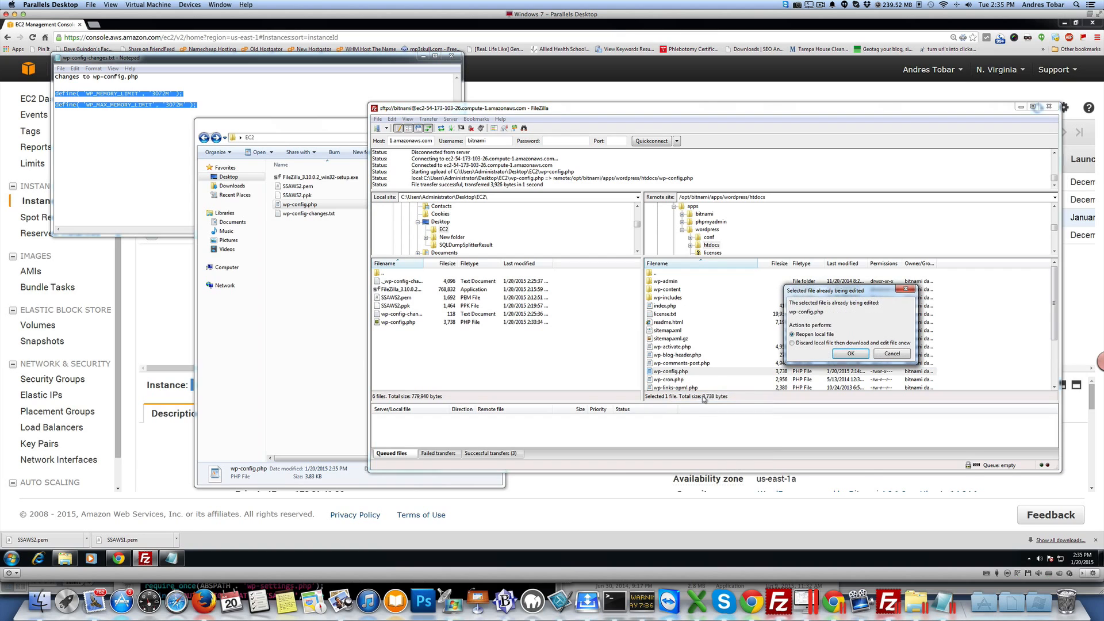
click(827, 344)
click(850, 354)
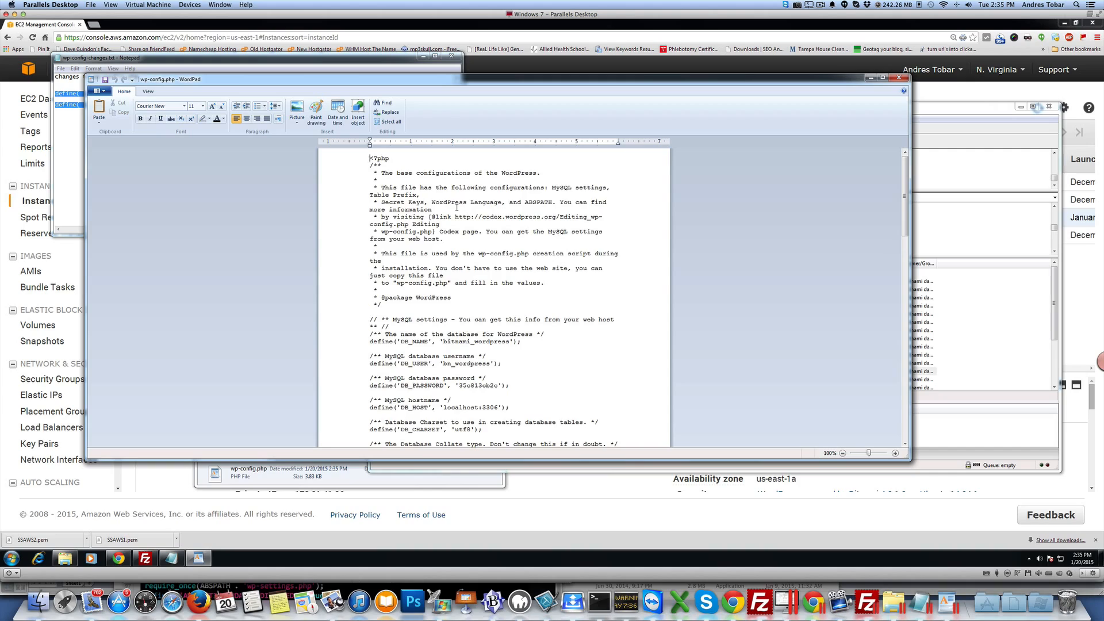
scroll(560, 242, down, 20)
scroll(457, 208, up, 20)
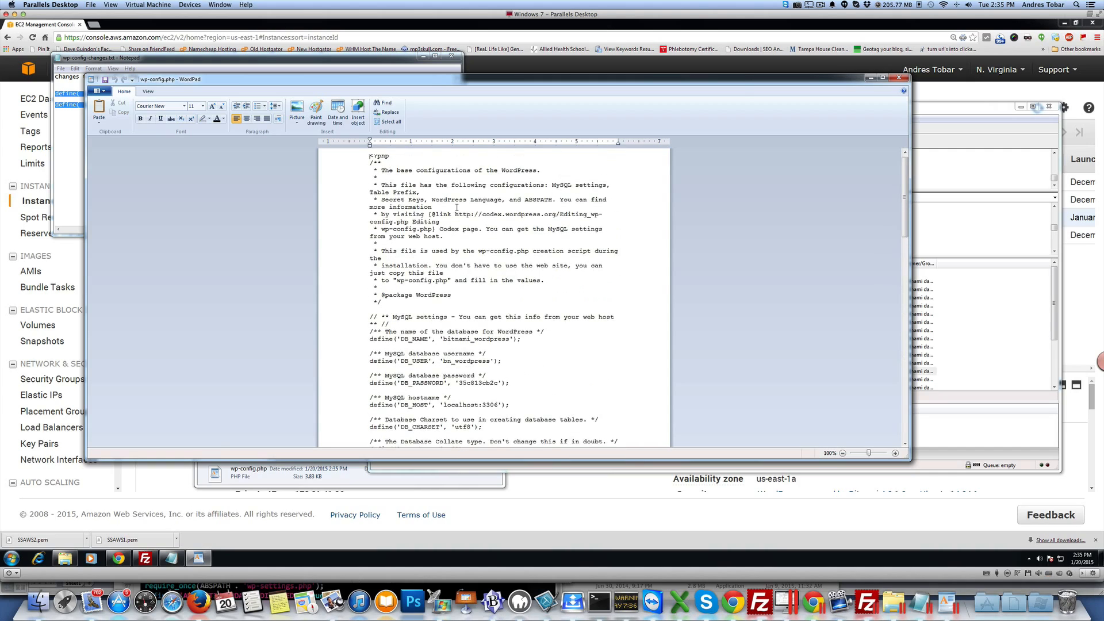
click(900, 77)
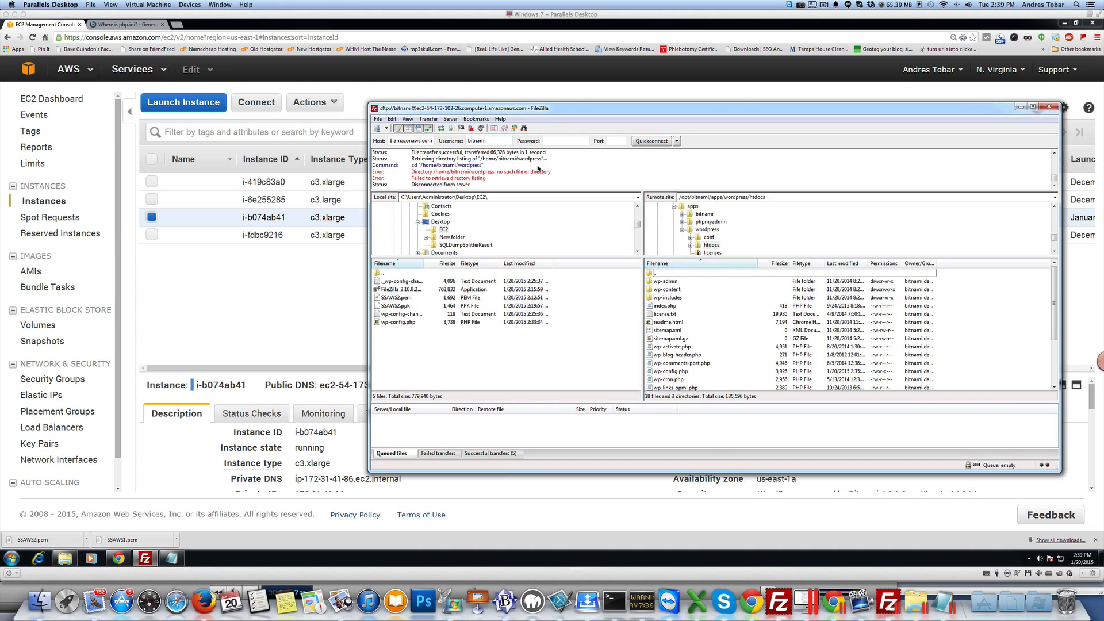
Step: Browse the remote site to /opt/bitnami/php/etc and download php.ini into the local EC2 folder
click(666, 274)
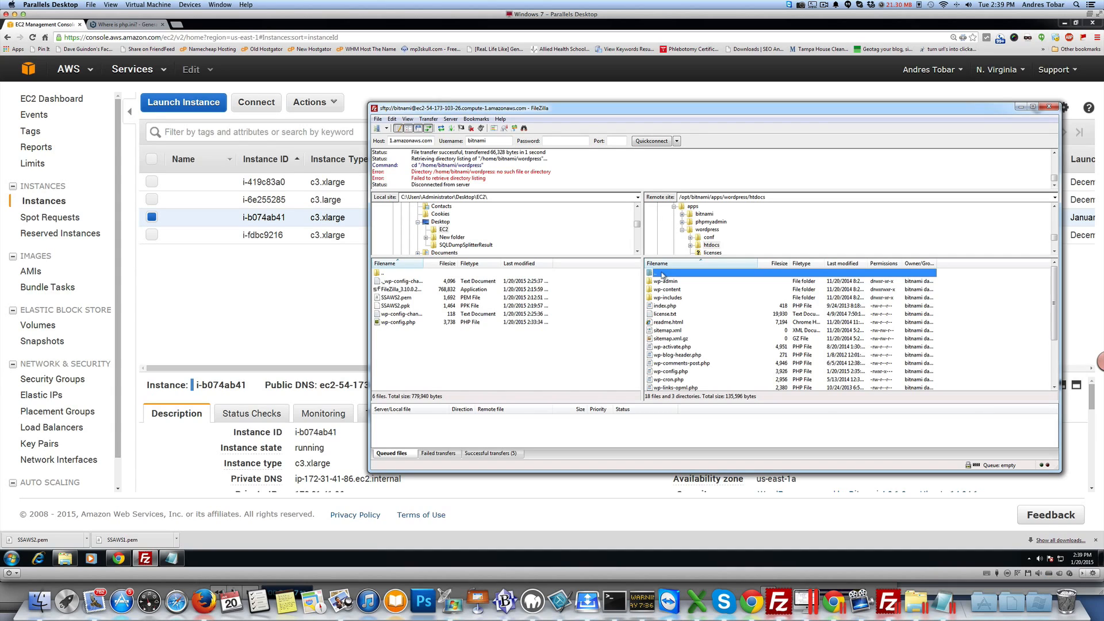
double_click(665, 274)
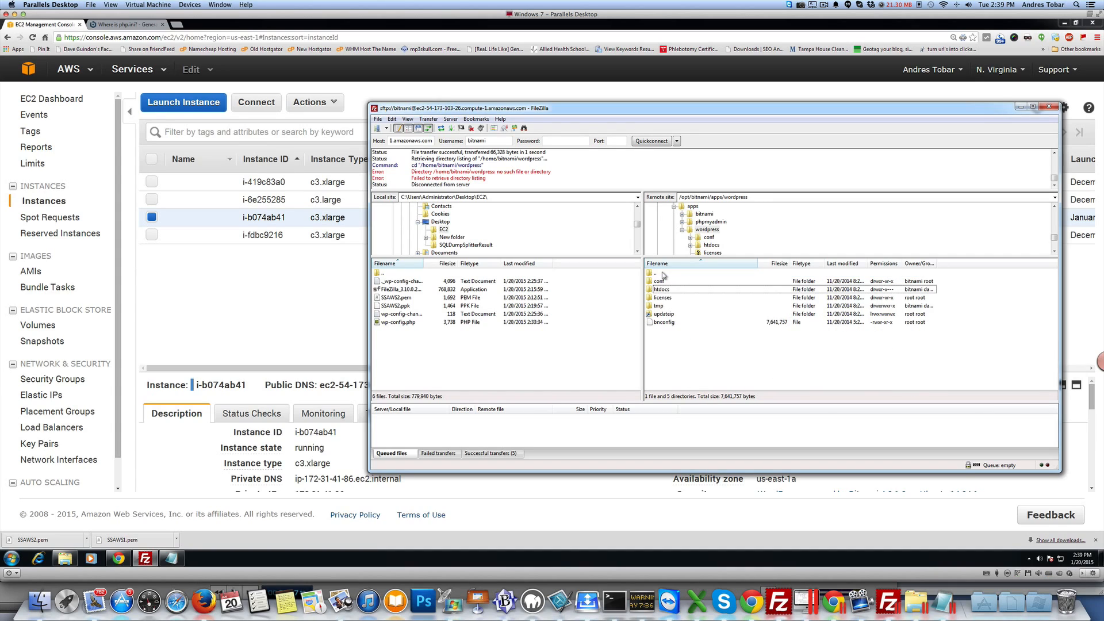
double_click(664, 273)
double_click(663, 274)
double_click(662, 274)
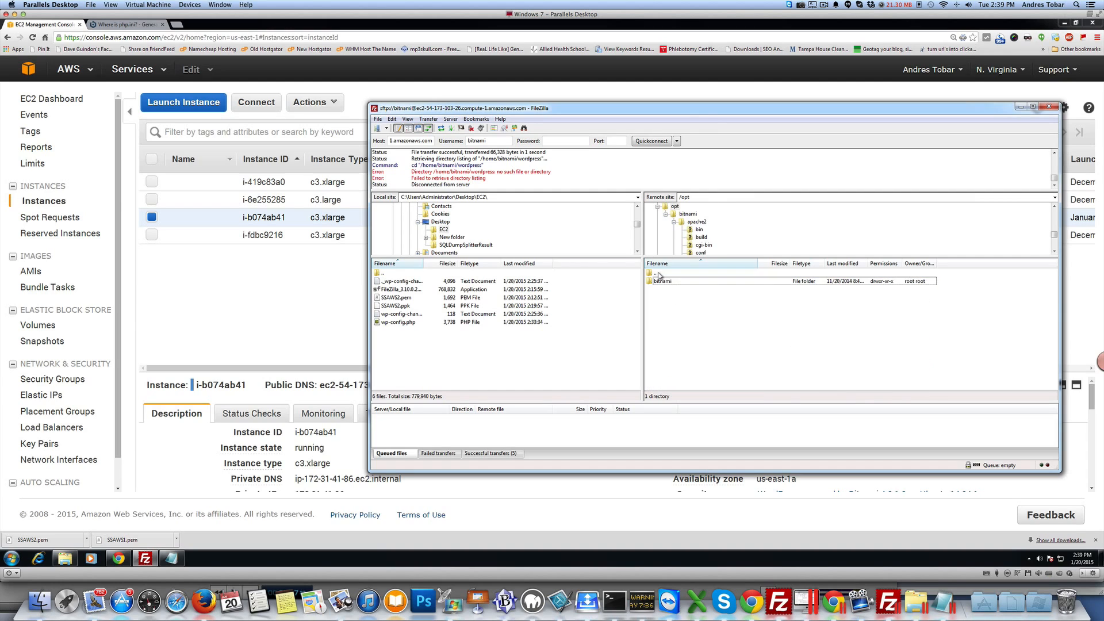
double_click(661, 273)
click(658, 274)
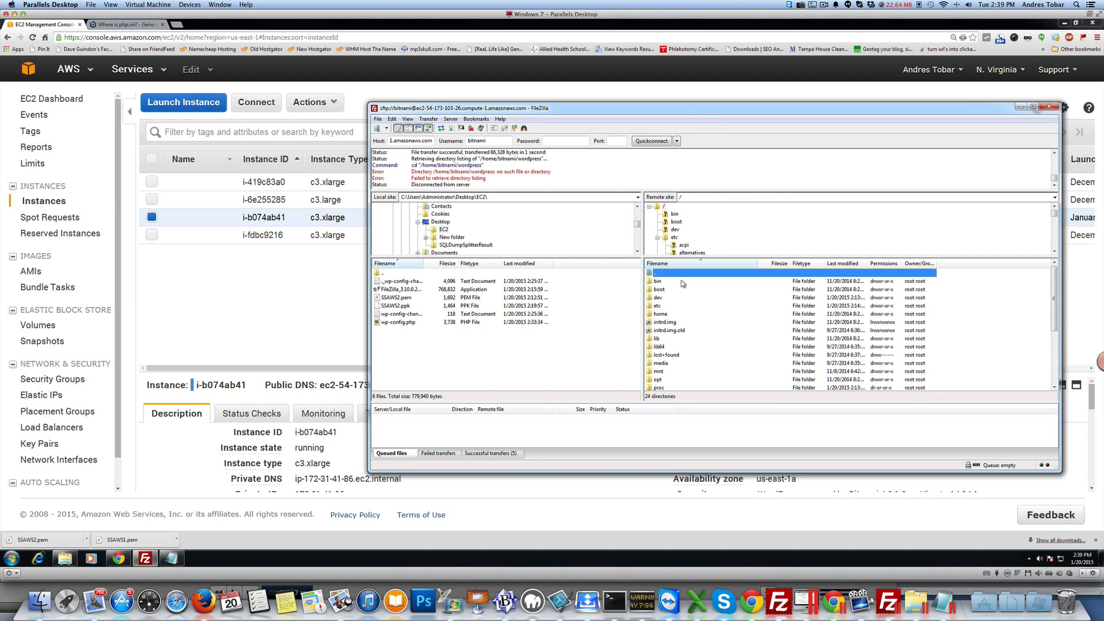
click(672, 290)
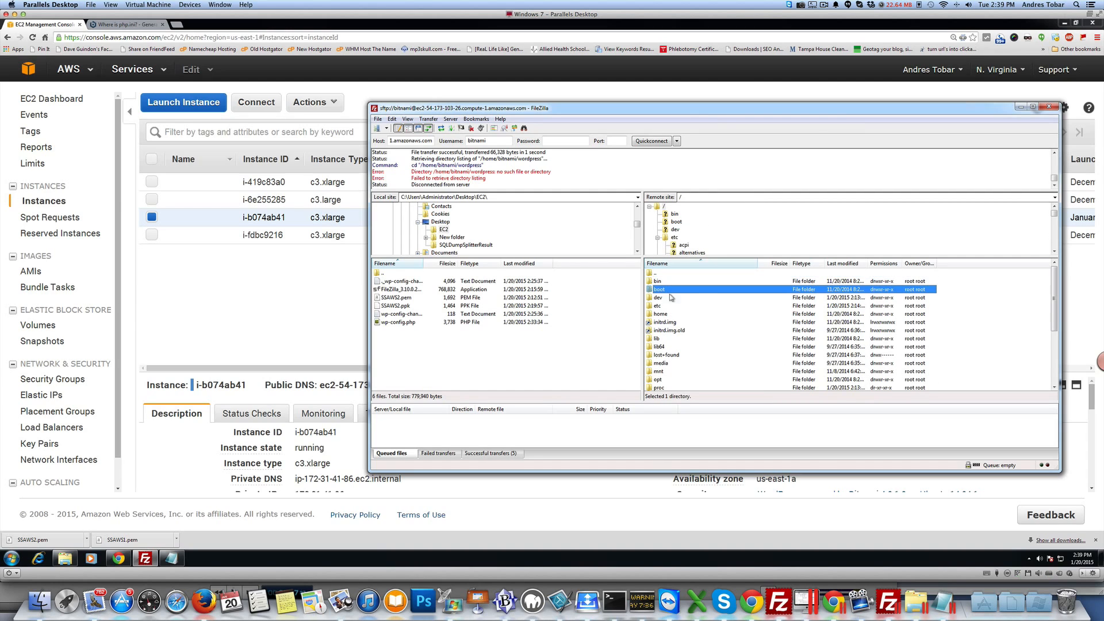
double_click(658, 382)
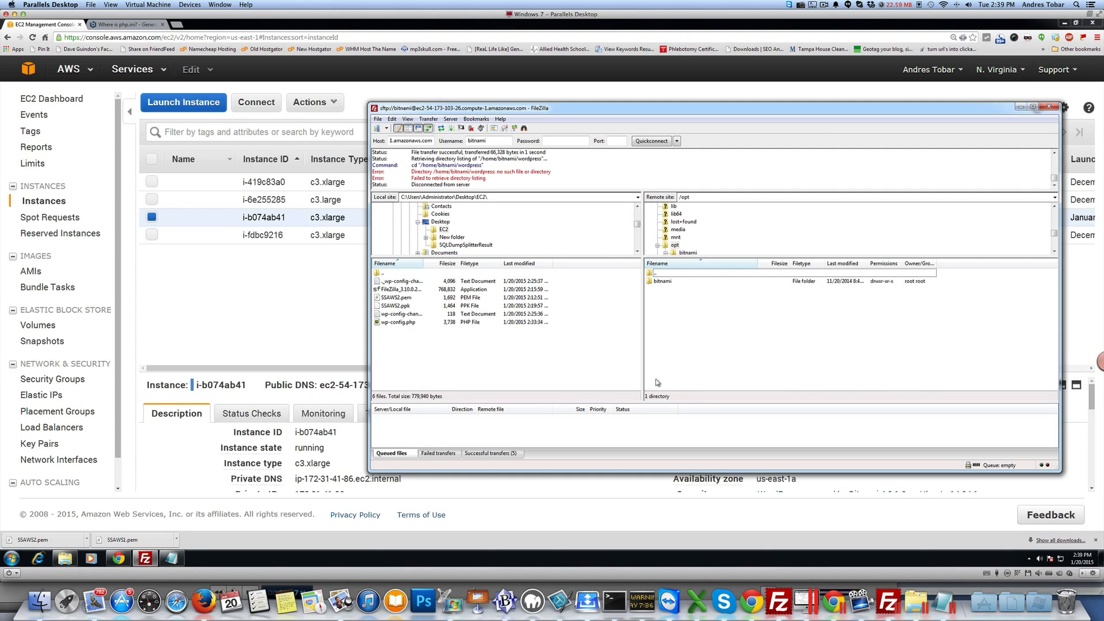
double_click(664, 282)
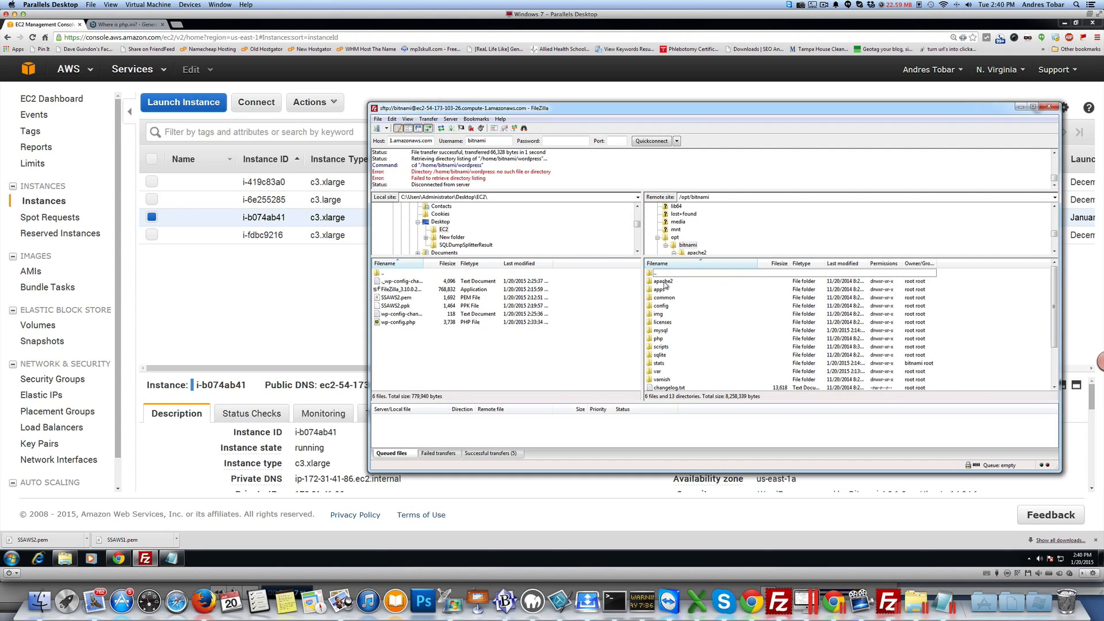
double_click(658, 340)
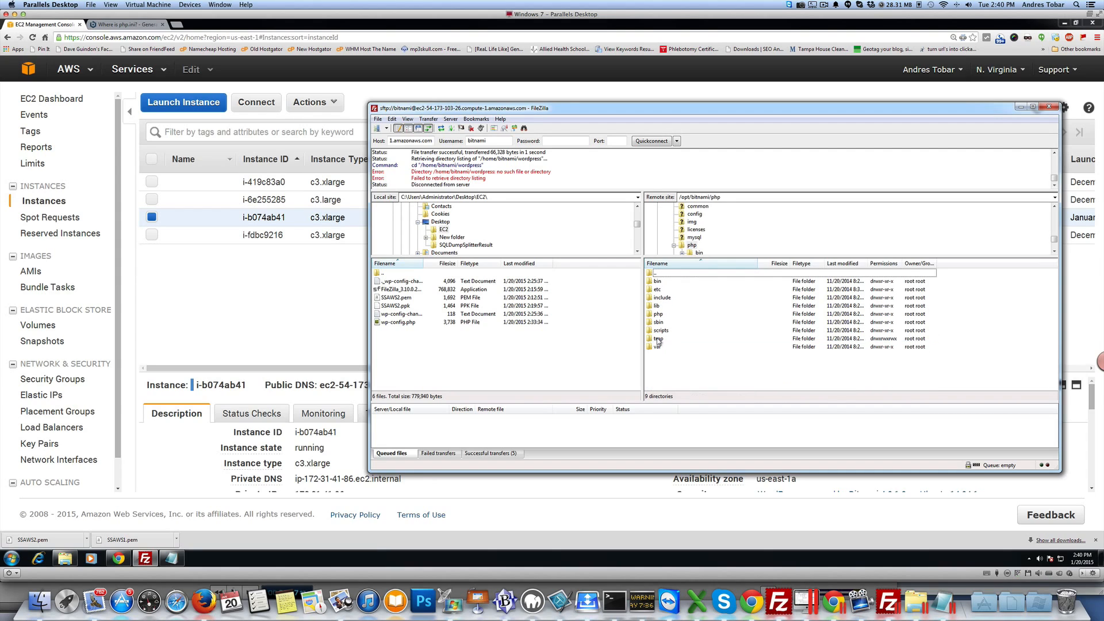
double_click(656, 290)
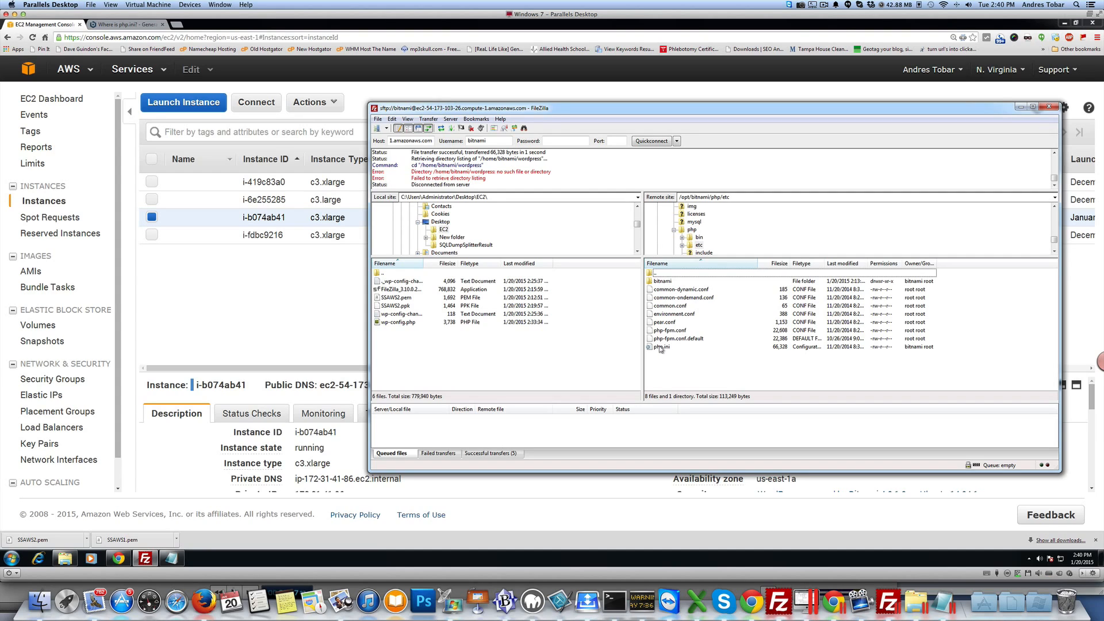
drag(660, 349, 460, 346)
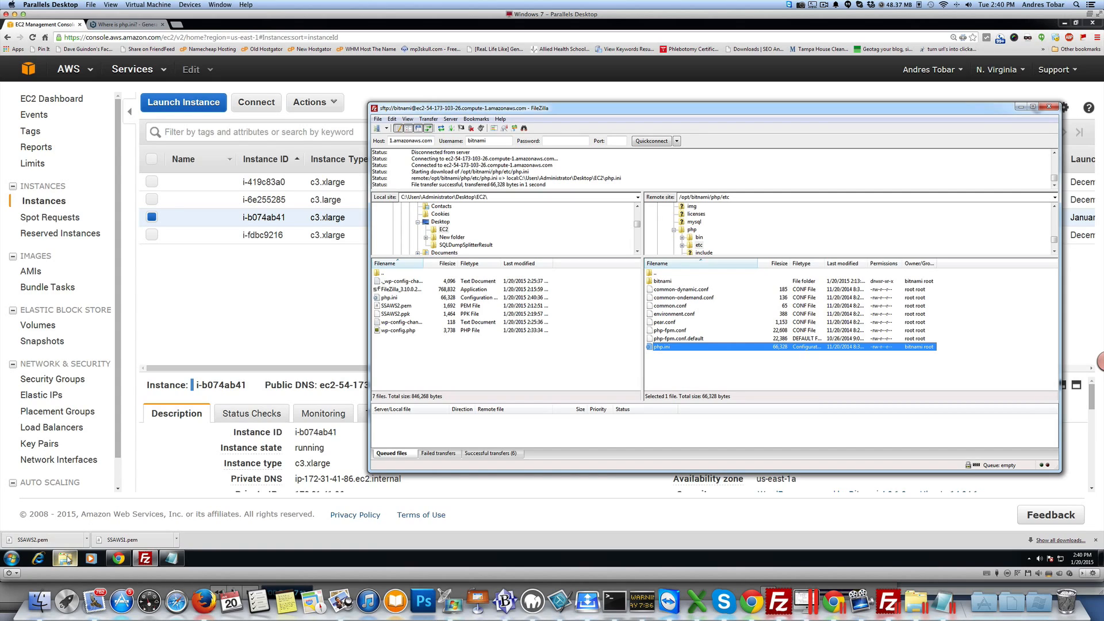
Step: Open the downloaded php.ini with WordPad and scroll through its contents
mouse_move(68, 560)
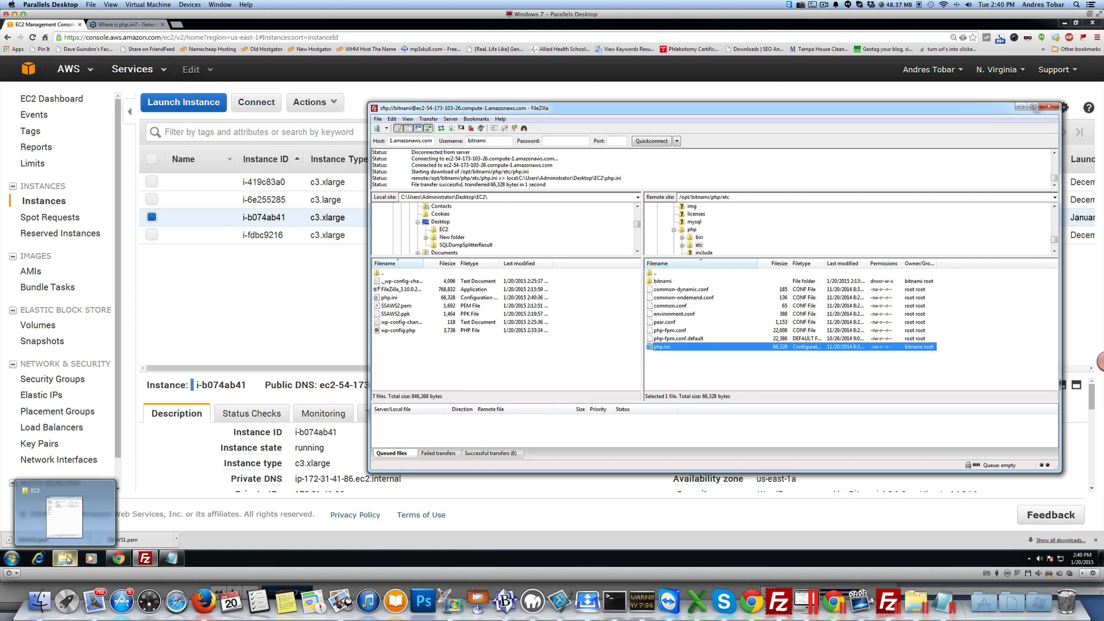
click(68, 560)
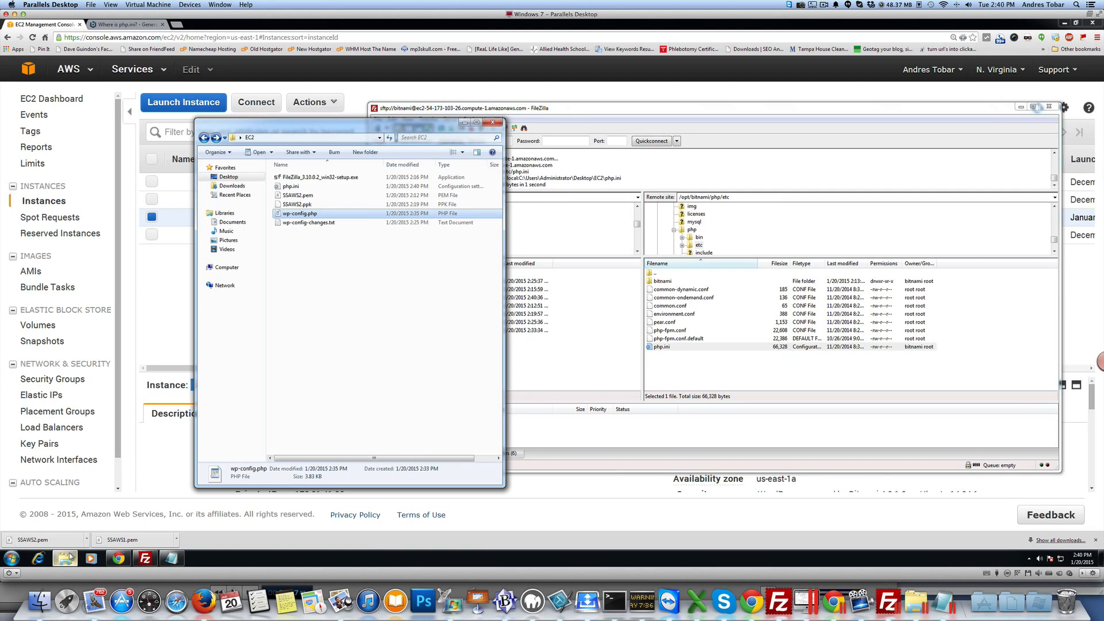
click(301, 189)
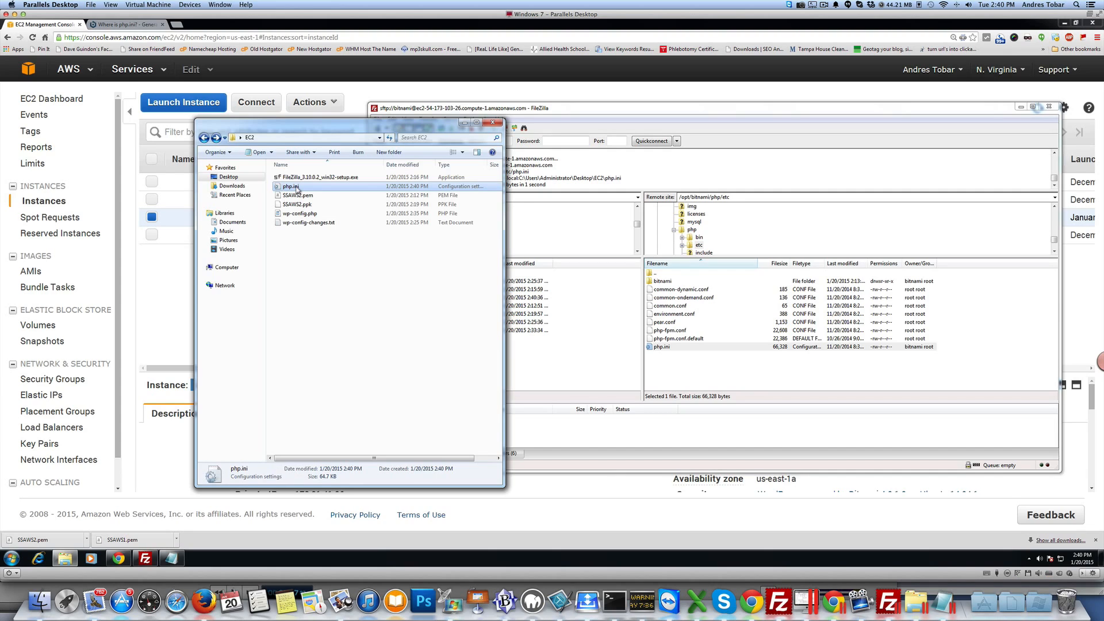
right_click(297, 189)
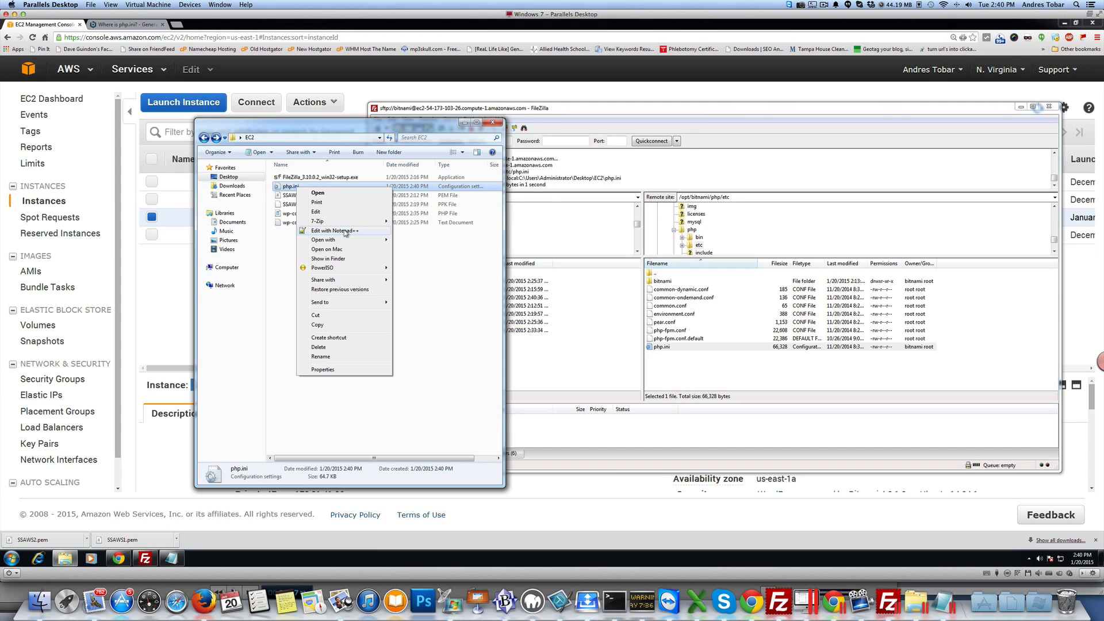
mouse_move(357, 240)
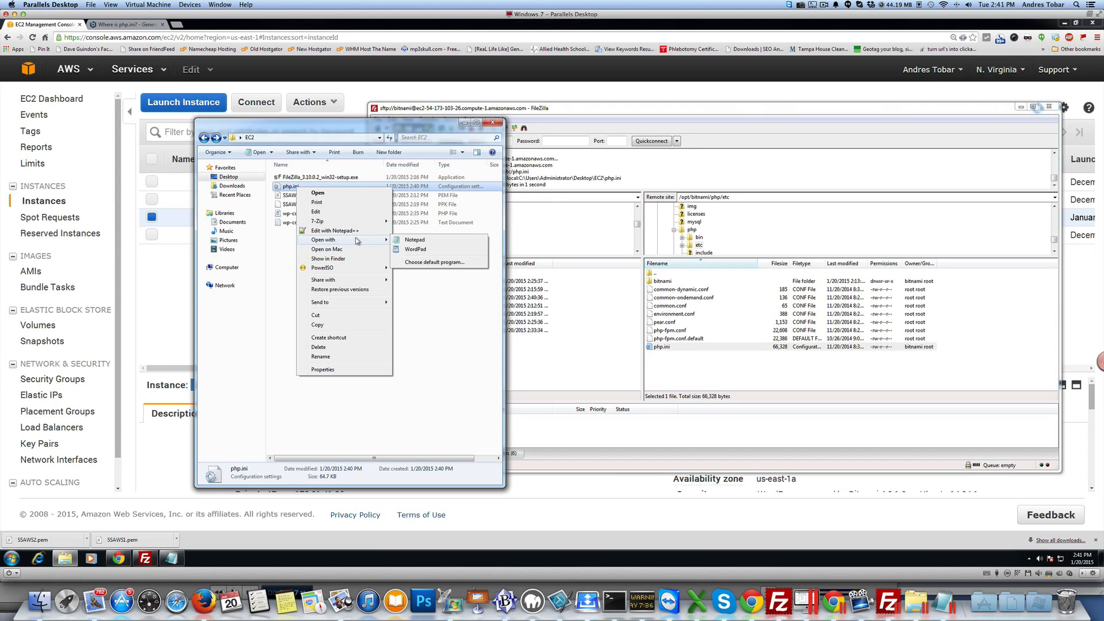
click(418, 250)
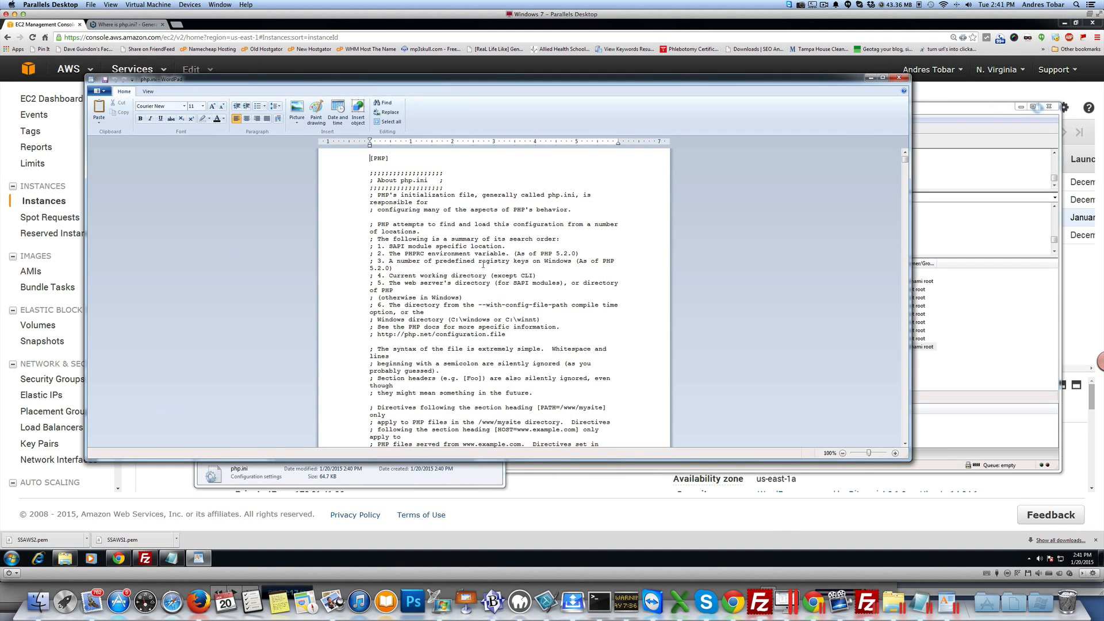
scroll(484, 265, down, 2)
scroll(470, 275, down, 10)
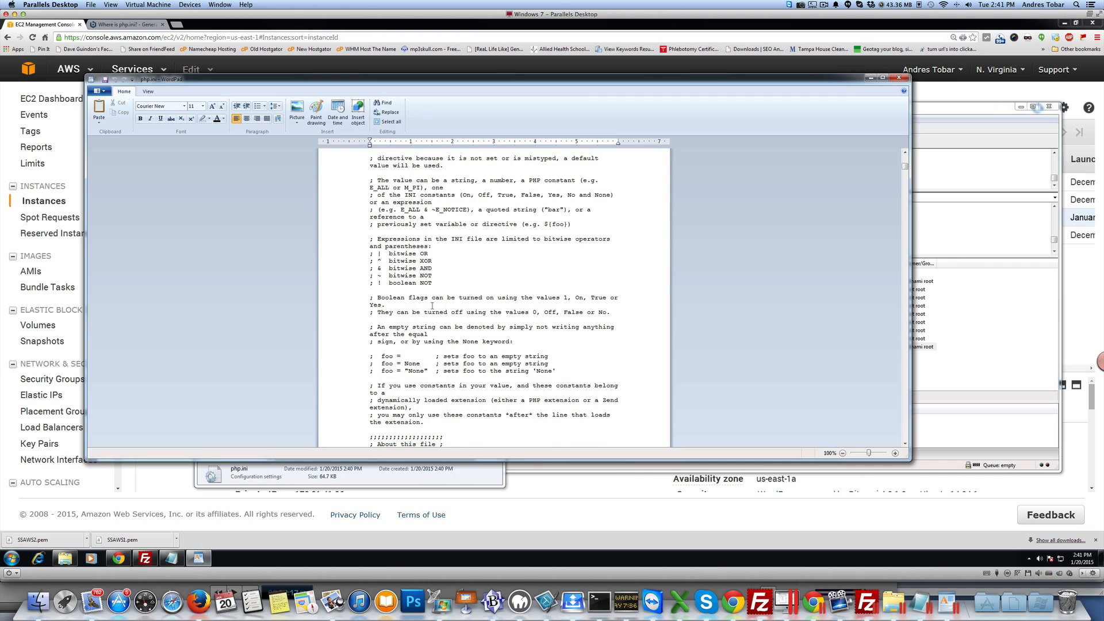
Step: In php.ini, set max_execution_time and max_input_time both to 99999
scroll(432, 306, down, 15)
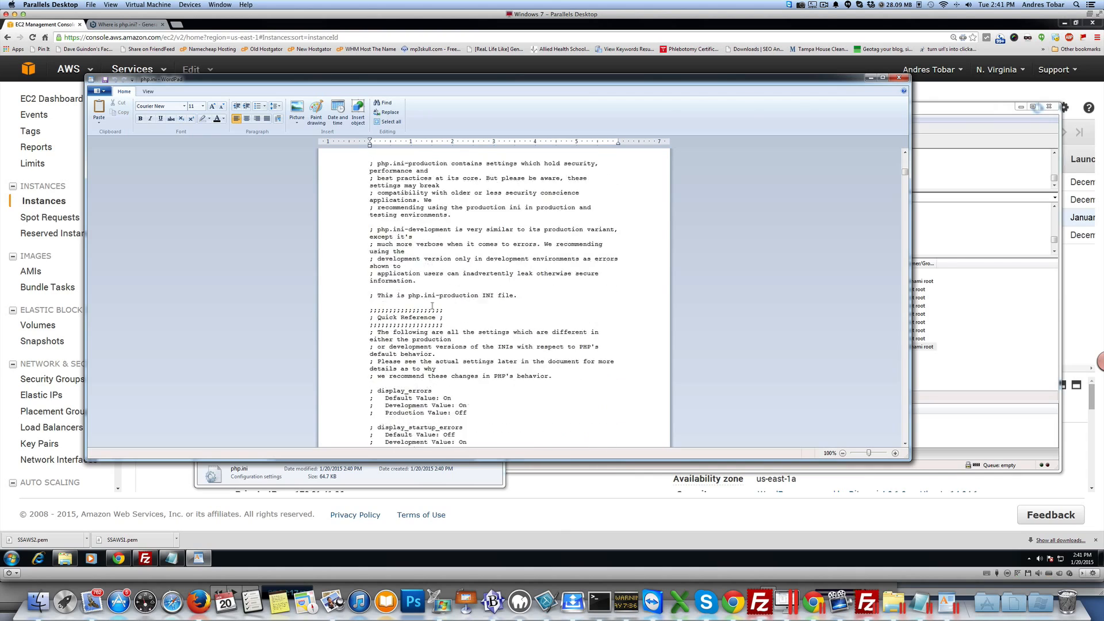
scroll(433, 306, down, 15)
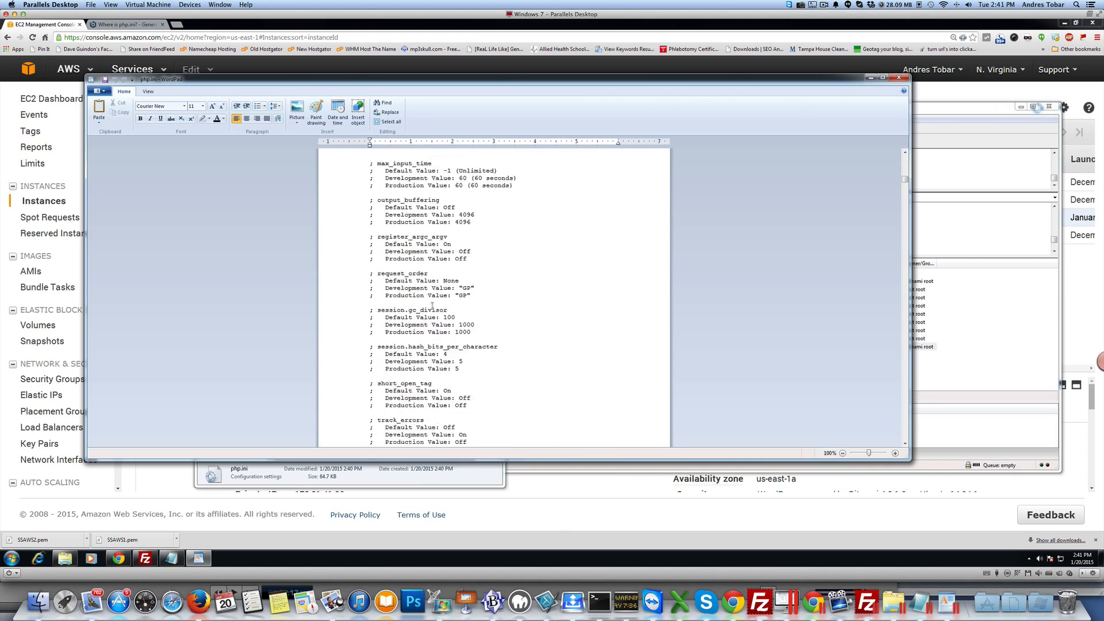
scroll(433, 305, down, 12)
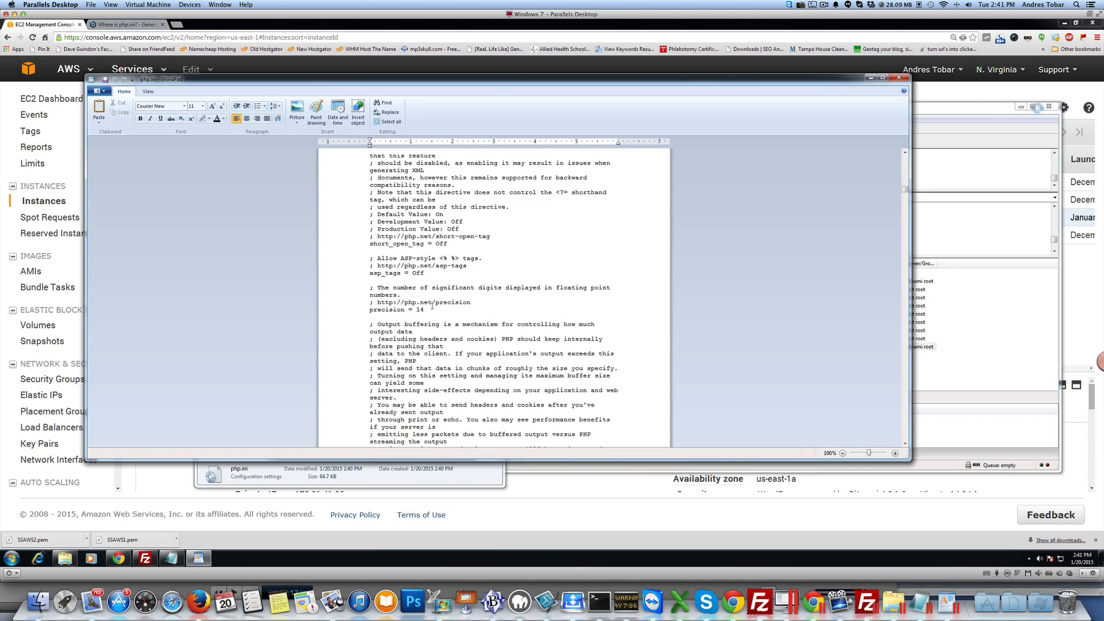
scroll(432, 305, up, 9)
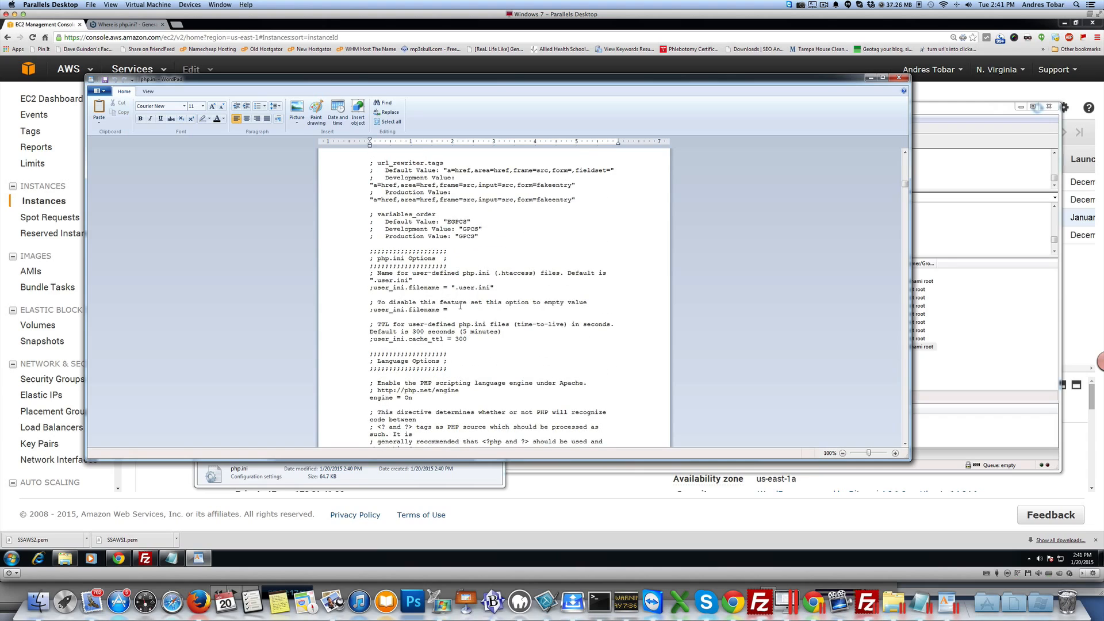
scroll(478, 333, down, 20)
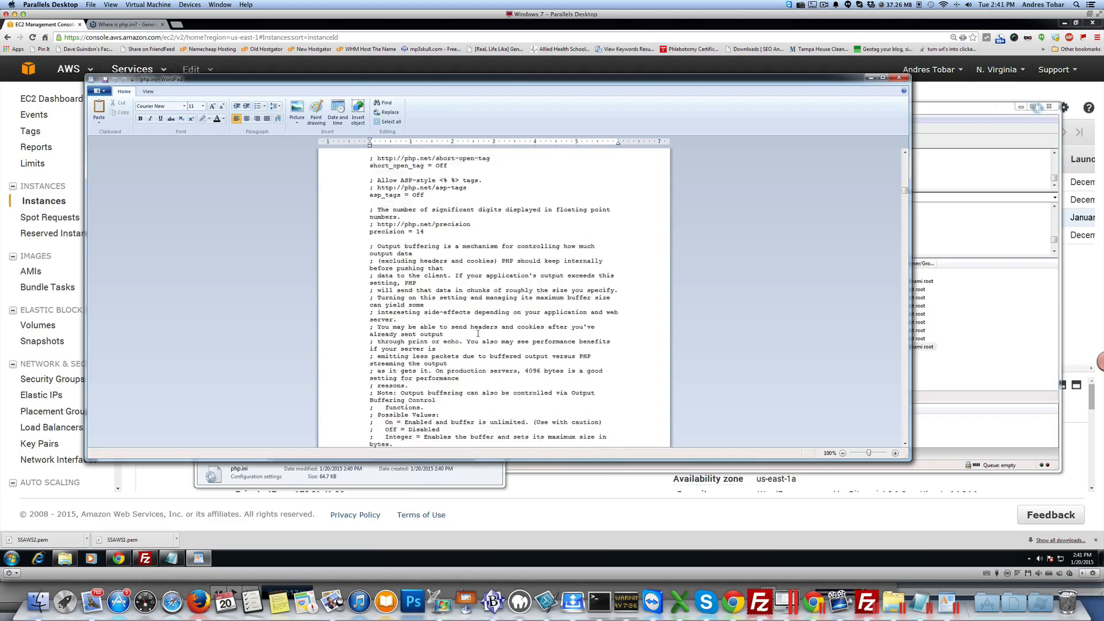
scroll(478, 333, down, 15)
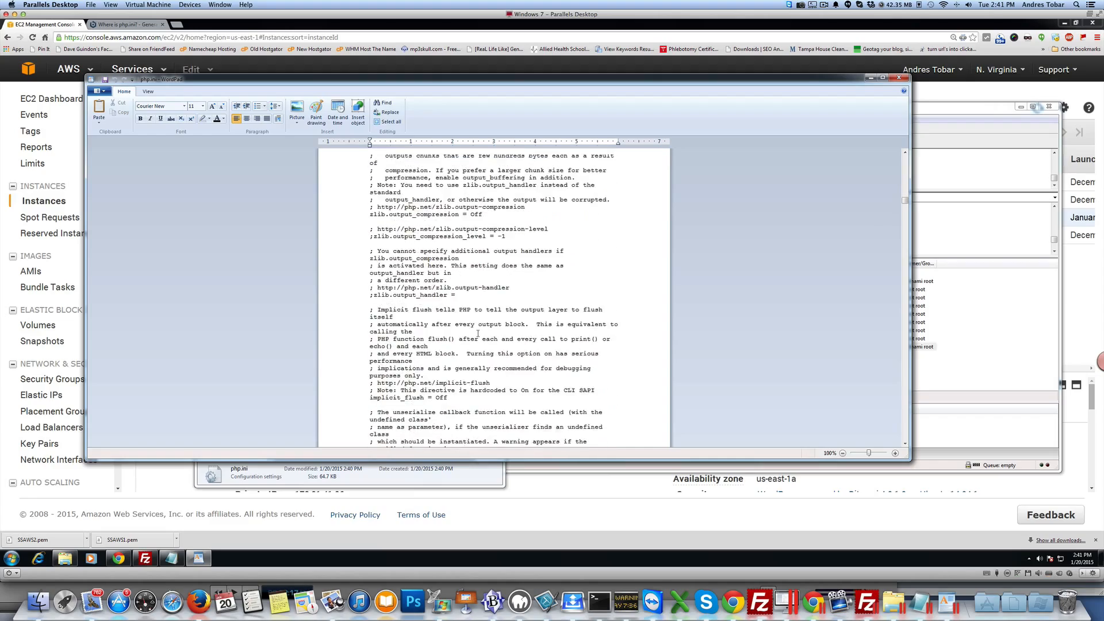
scroll(478, 334, down, 20)
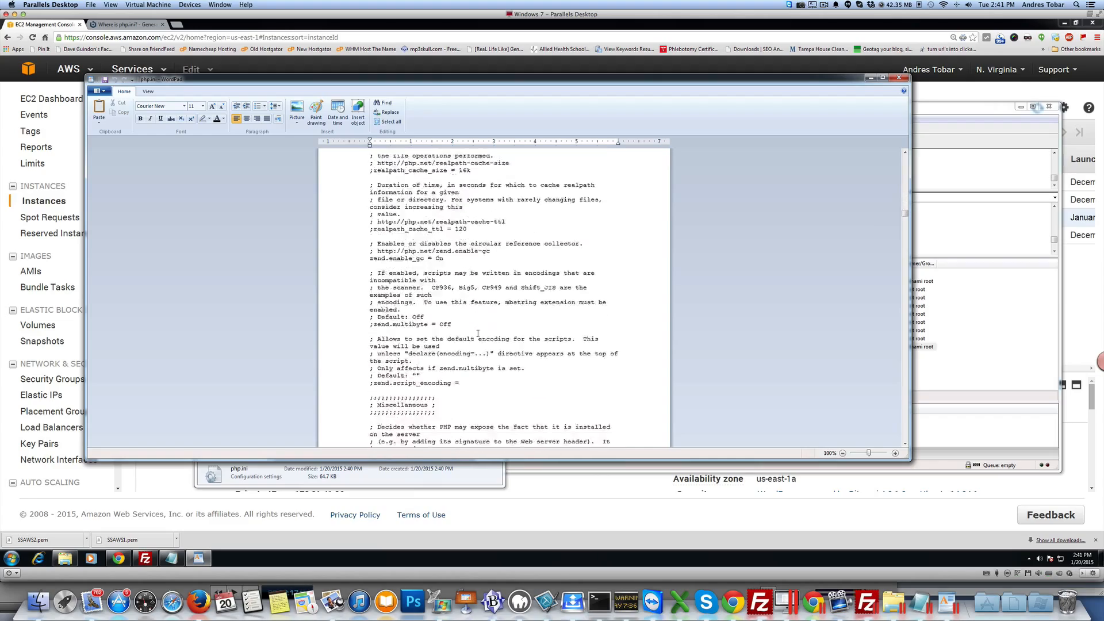
scroll(452, 340, down, 1)
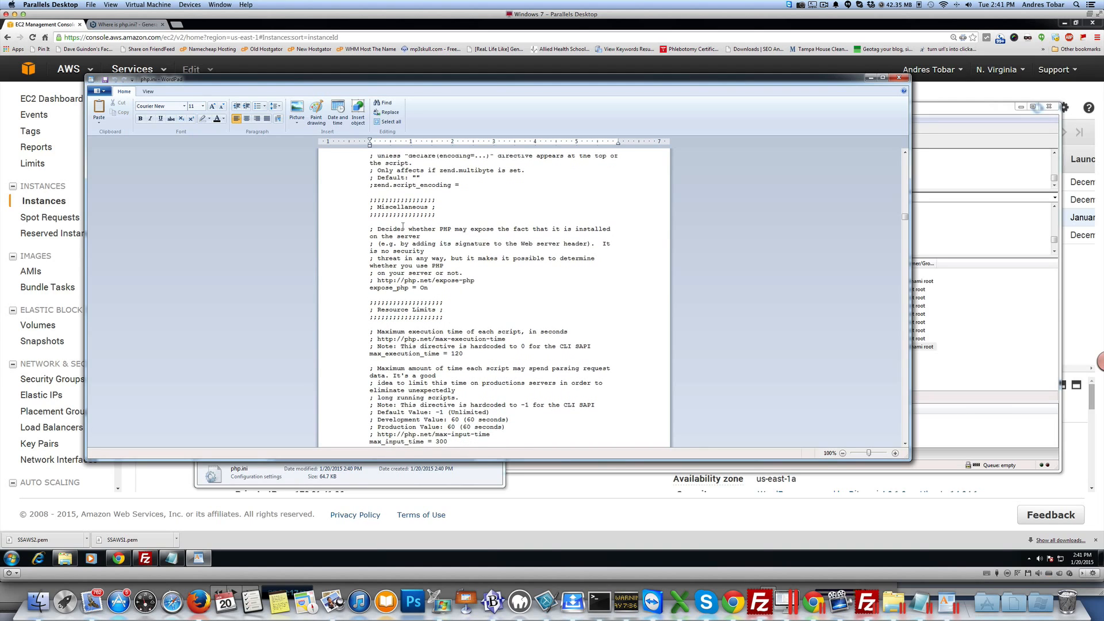
scroll(450, 326, down, 1)
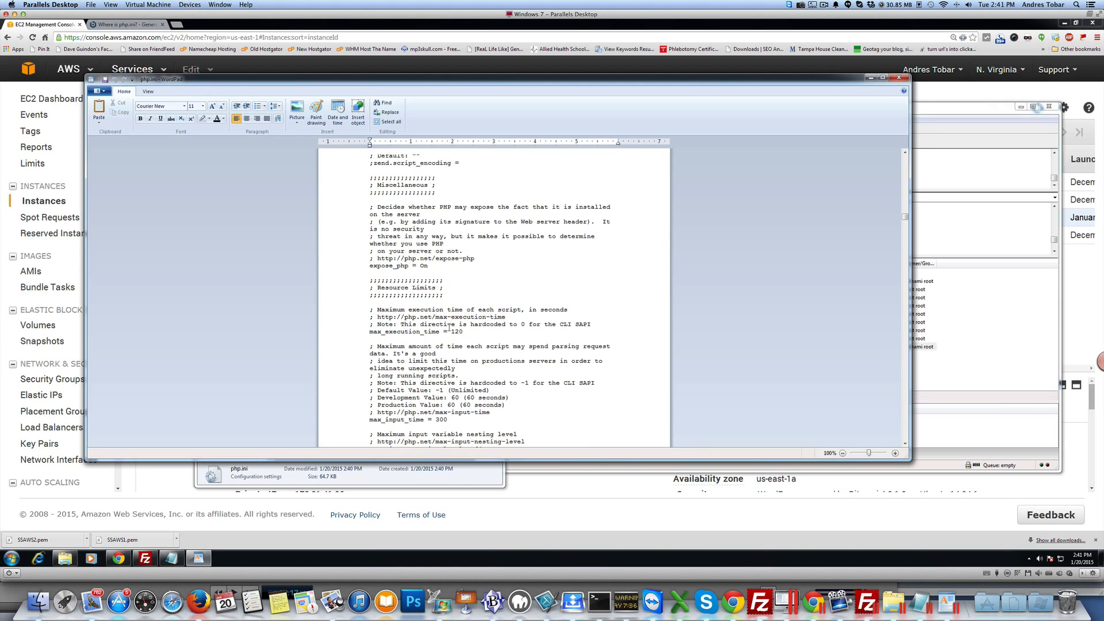
drag(451, 331, 466, 331)
text(99999)
click(434, 419)
drag(434, 419, 449, 419)
text(99999)
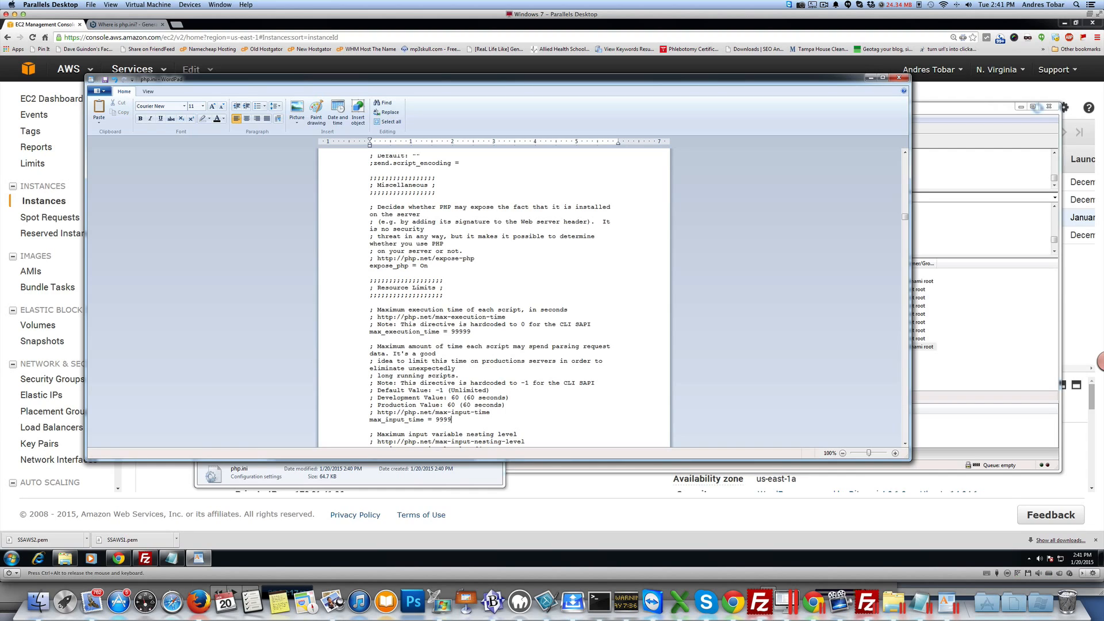
Step: Set memory_limit to 5000M, then save php.ini and close WordPad
scroll(495, 406, down, 2)
scroll(496, 406, down, 3)
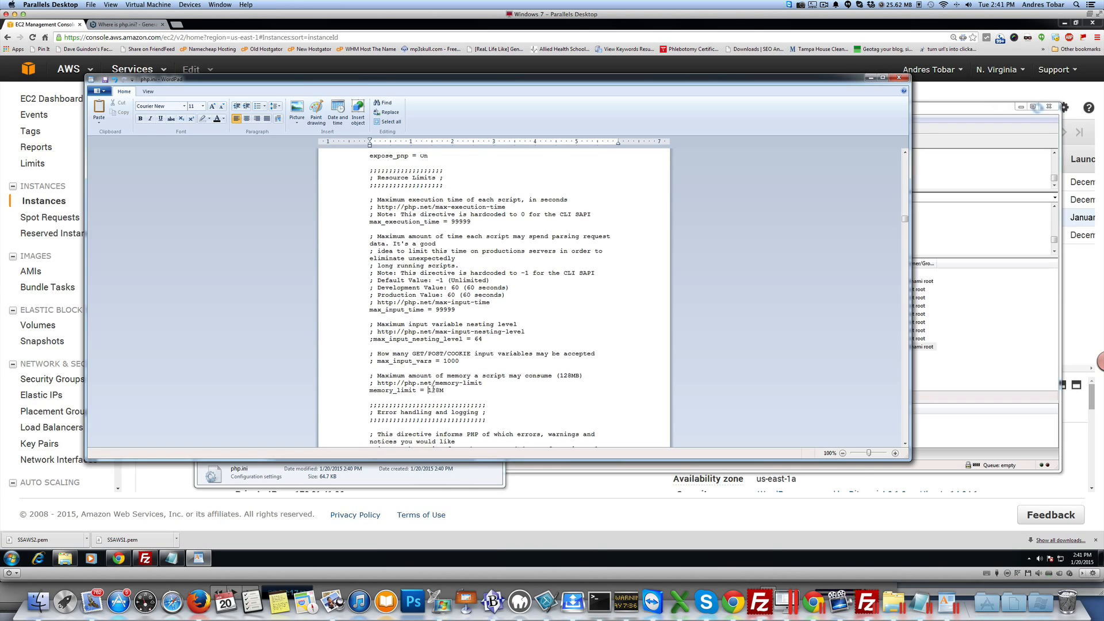
drag(429, 391, 440, 393)
text(5000)
click(98, 91)
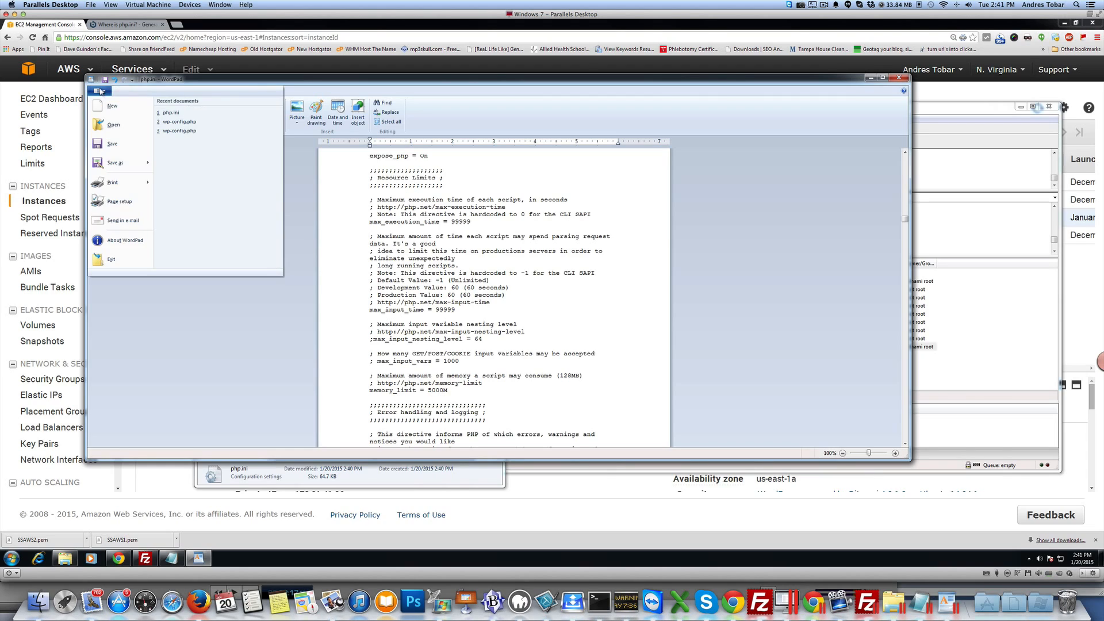
click(112, 143)
click(898, 77)
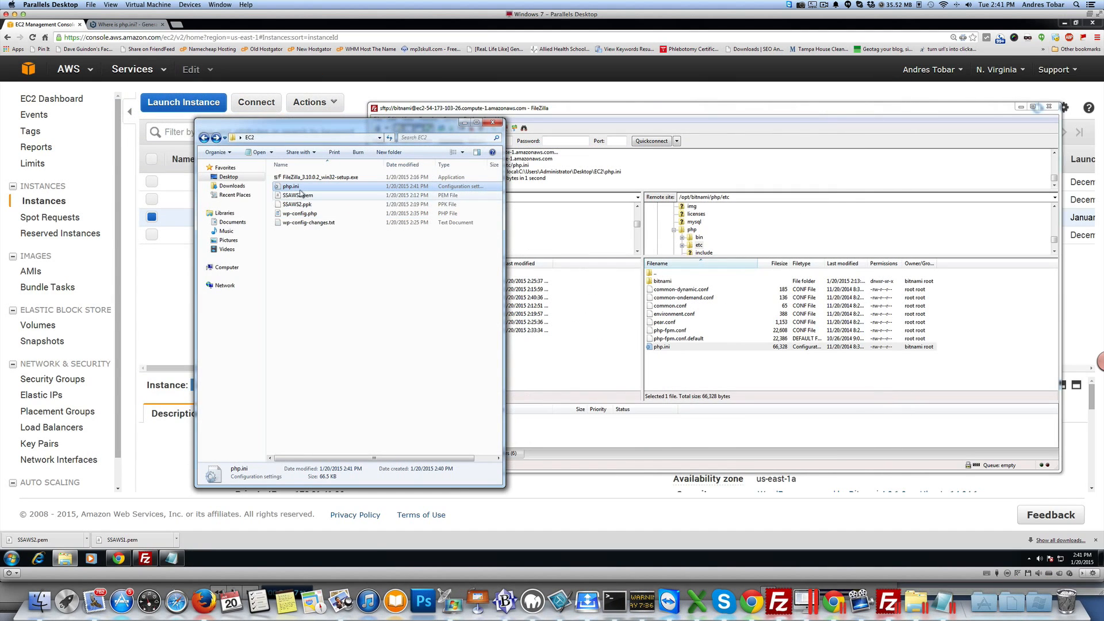
Step: Upload the edited local php.ini to the remote /opt/bitnami/php/etc folder, overwriting the existing file
drag(302, 189, 700, 370)
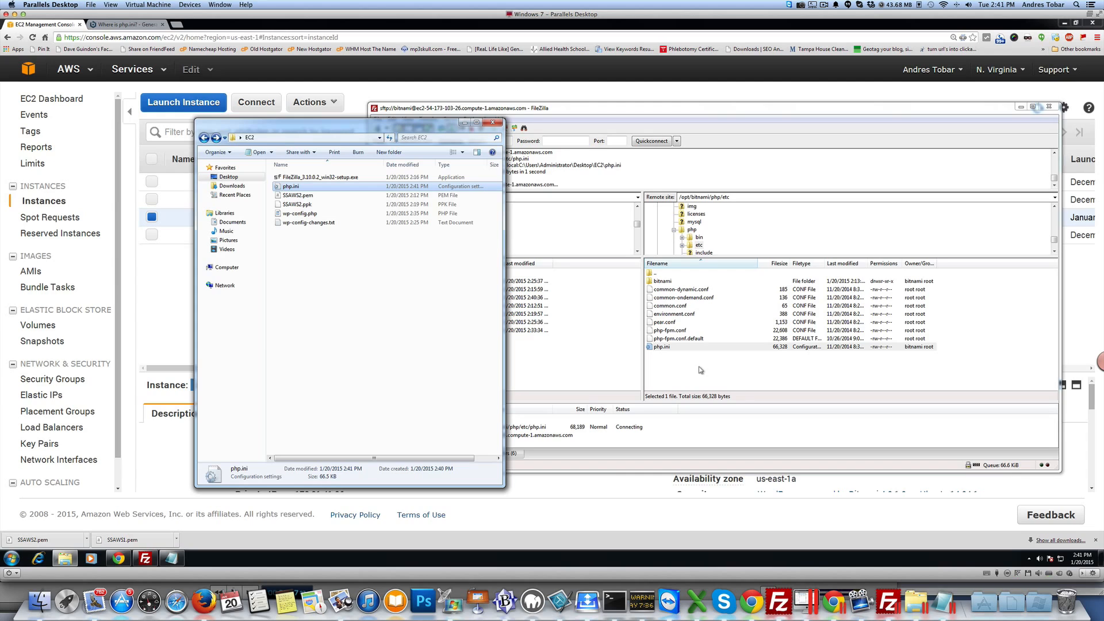
click(699, 366)
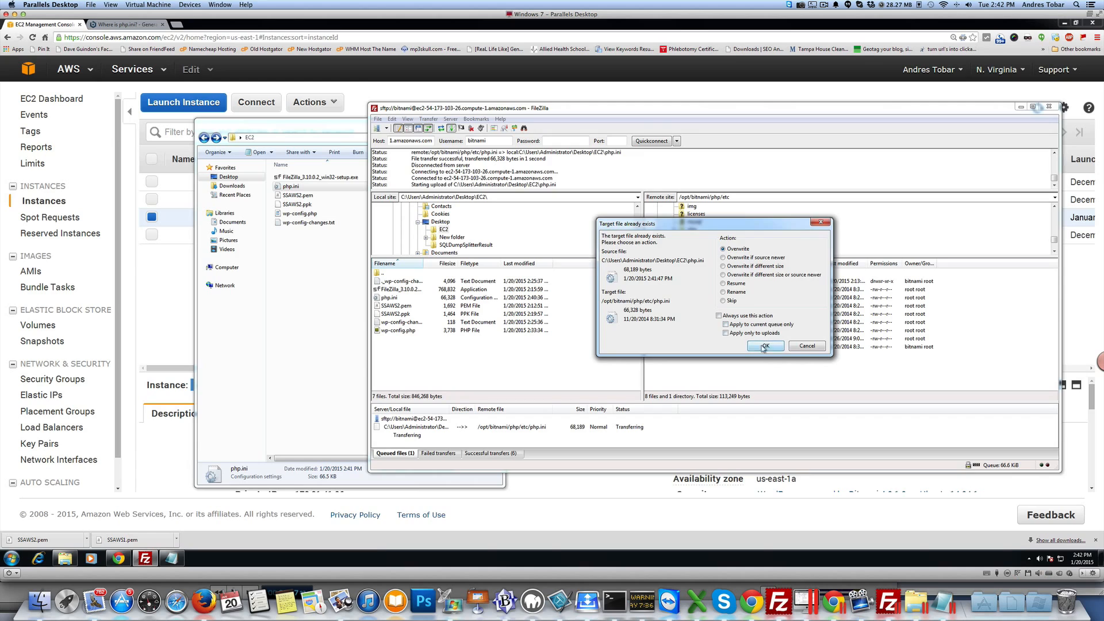
click(764, 346)
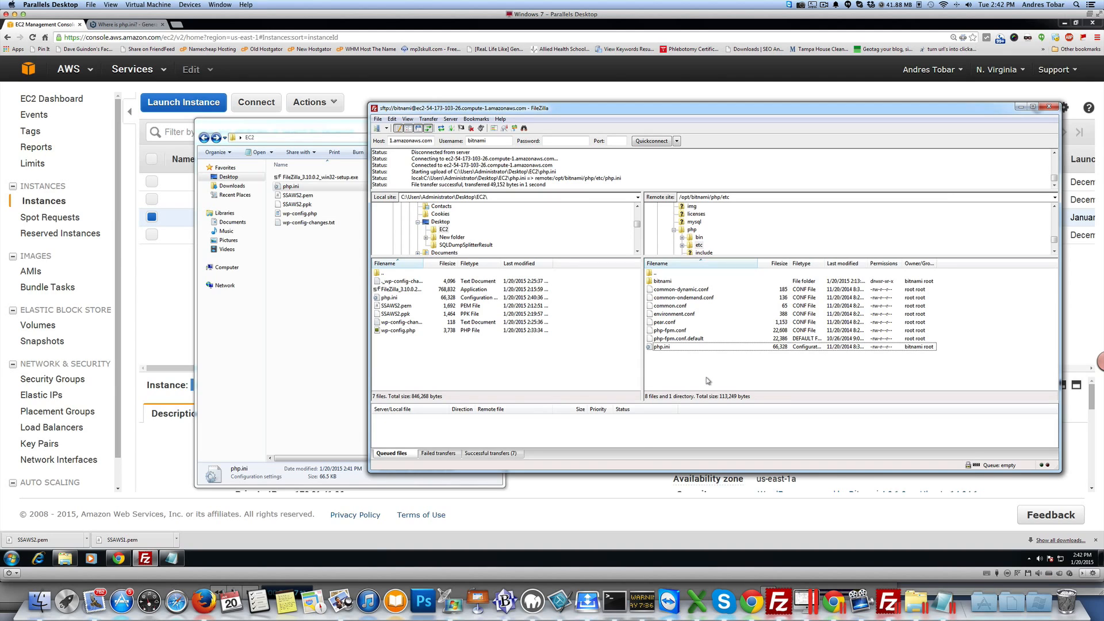
Step: Open the instance's Usage Instructions in the EC2 console and read them
click(596, 502)
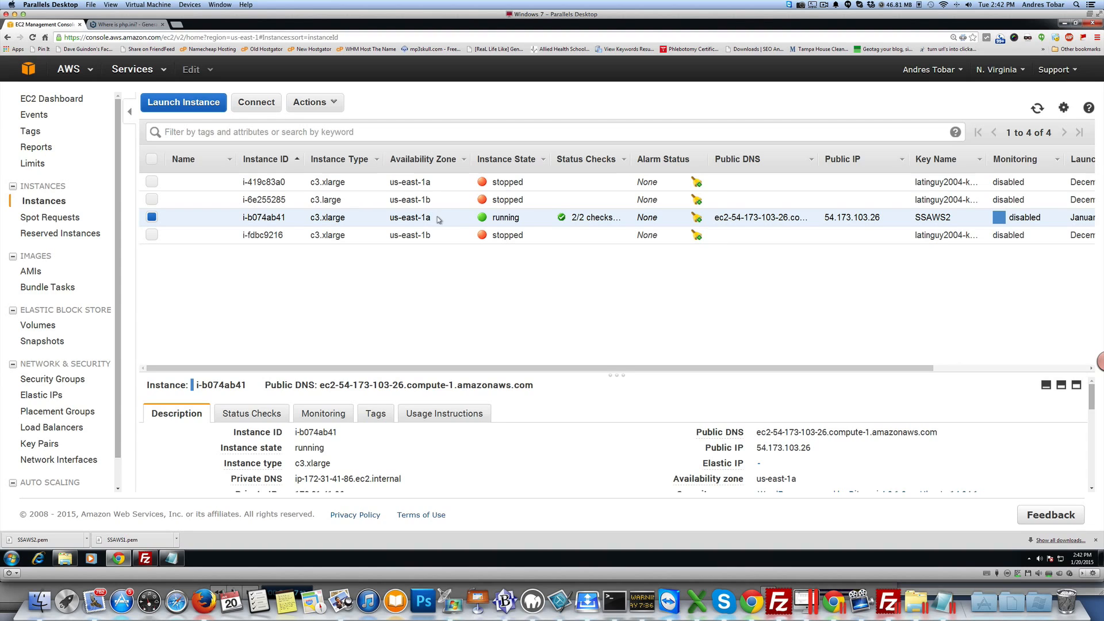
click(454, 414)
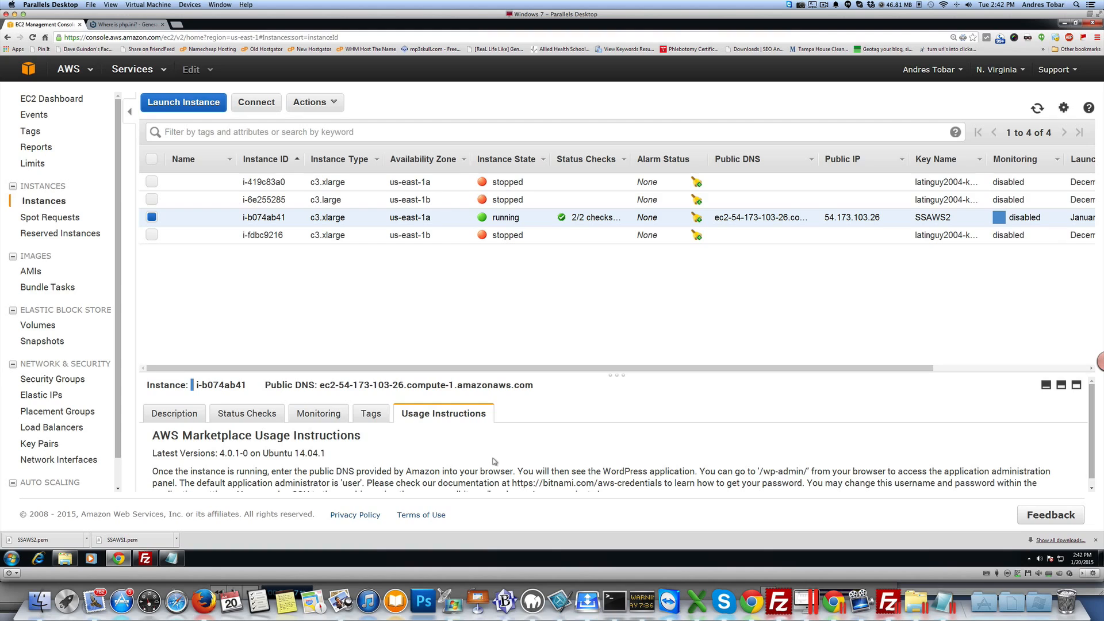
scroll(494, 459, down, 1)
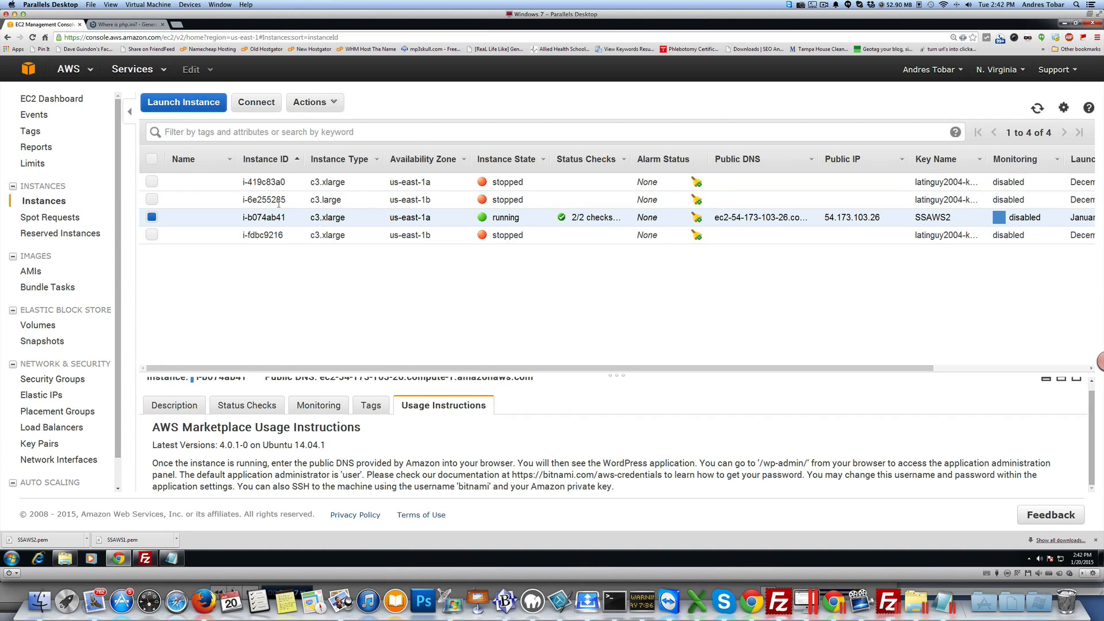
Step: Open the instance's system log, copy the Bitnami application password from it and close the log
click(331, 102)
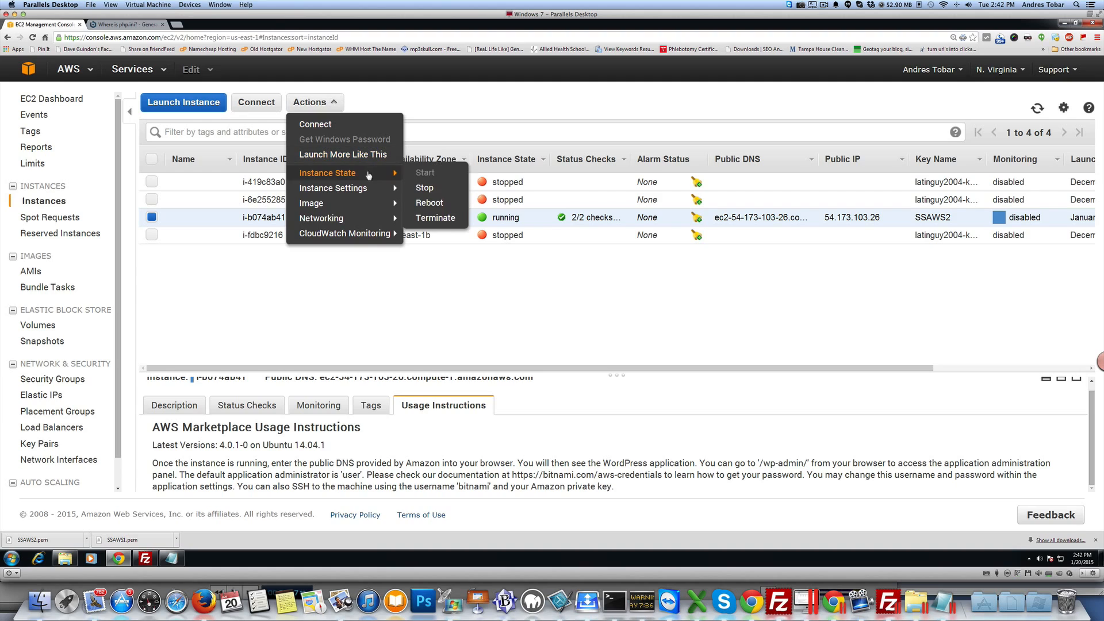
mouse_move(371, 196)
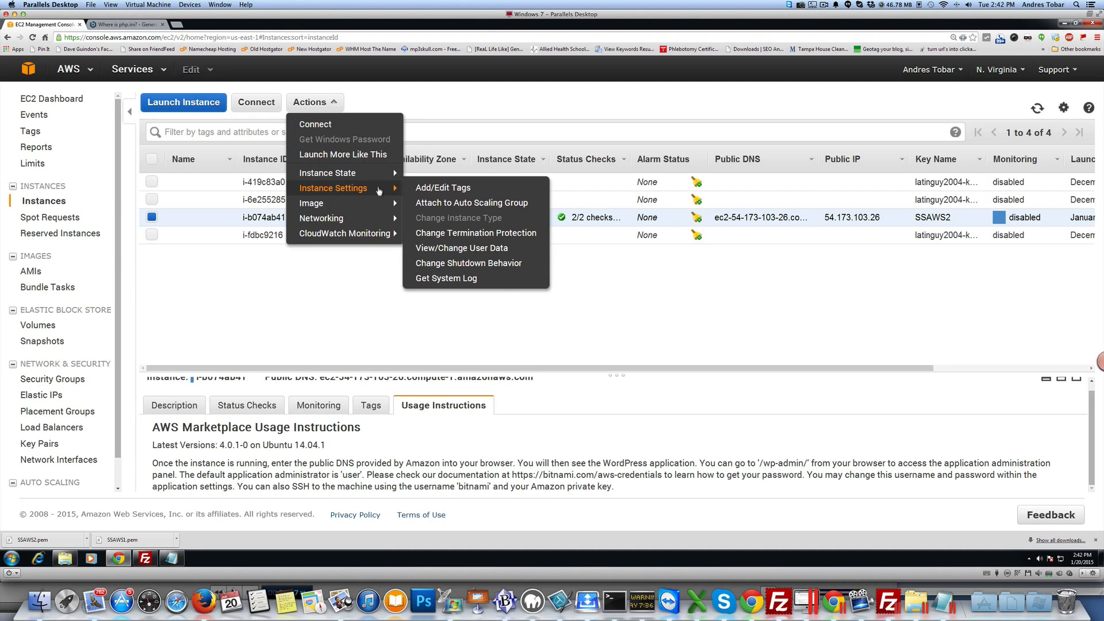
click(450, 278)
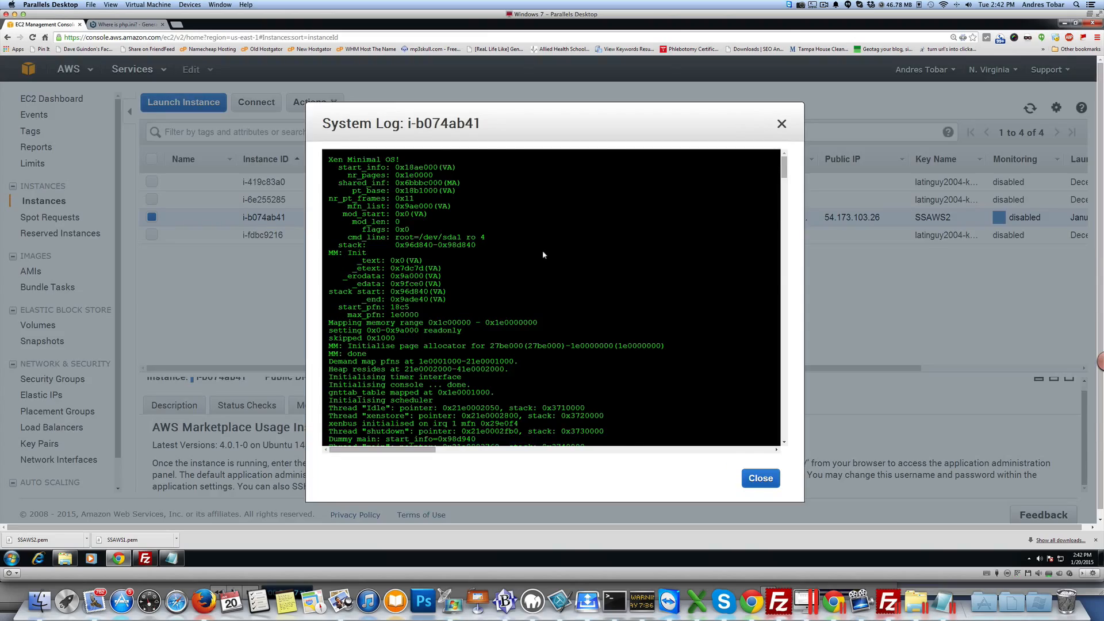
scroll(543, 250, down, 15)
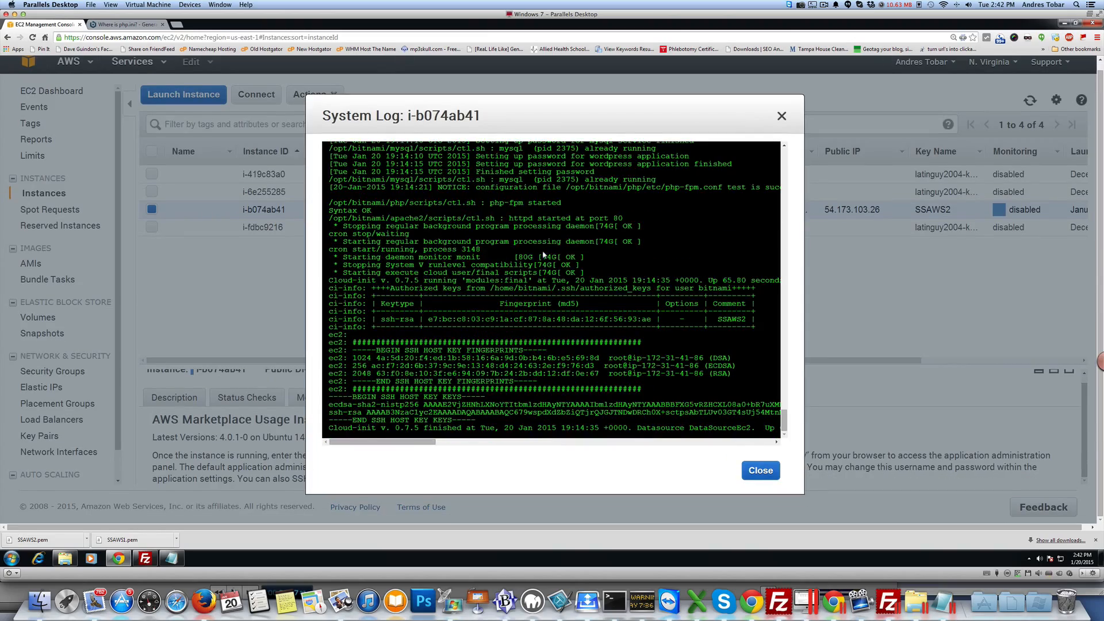
scroll(543, 255, up, 8)
scroll(503, 391, up, 5)
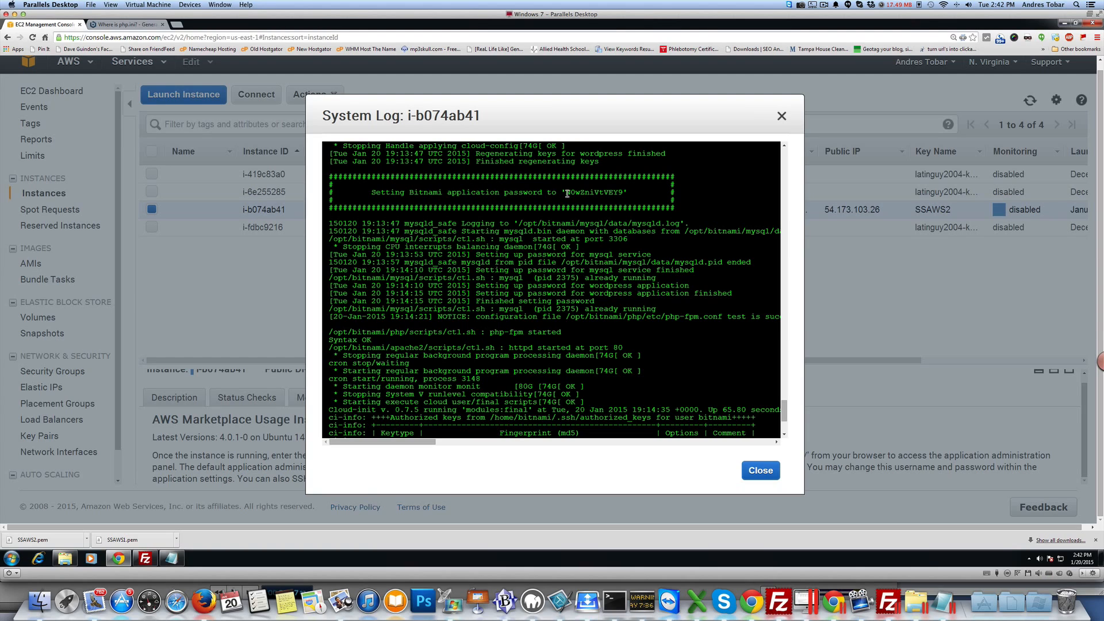
drag(567, 194, 623, 193)
right_click(599, 193)
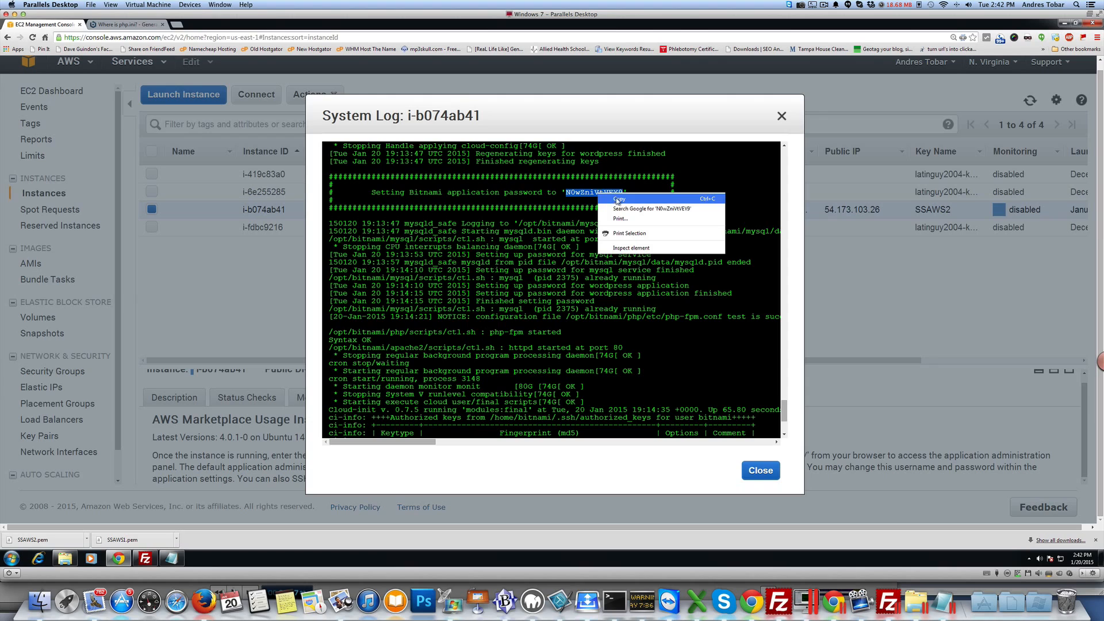
click(618, 201)
right_click(603, 192)
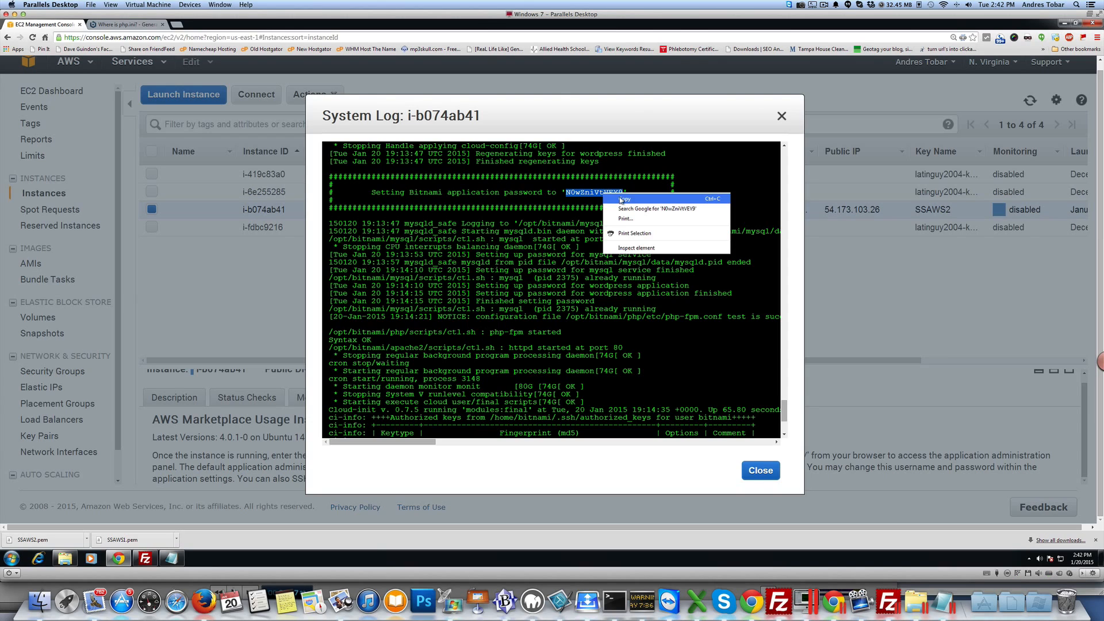
click(619, 199)
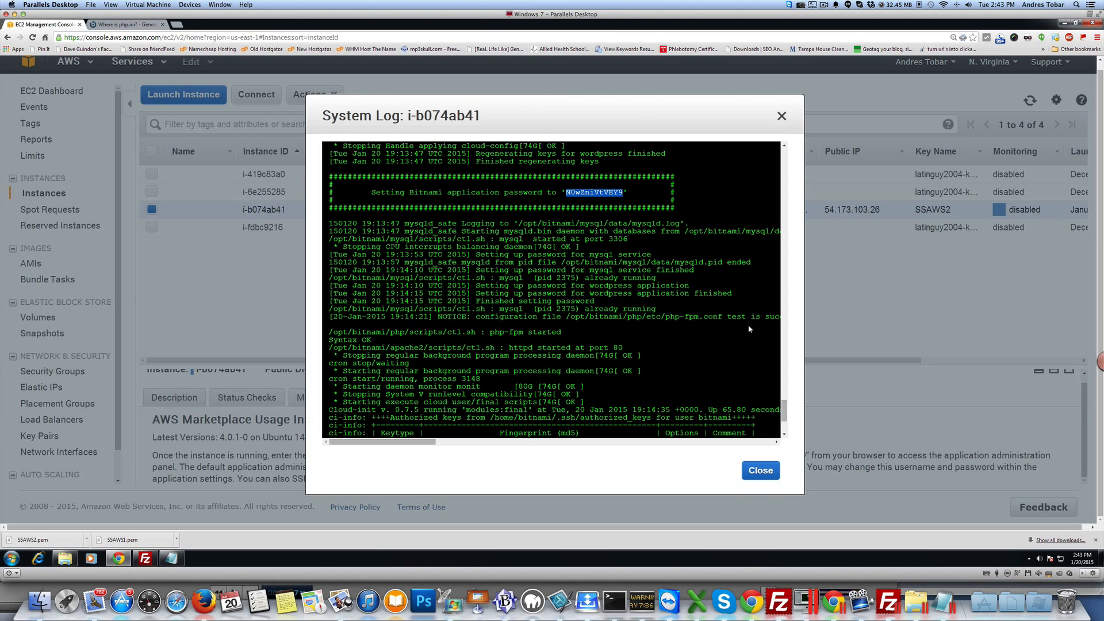
click(760, 471)
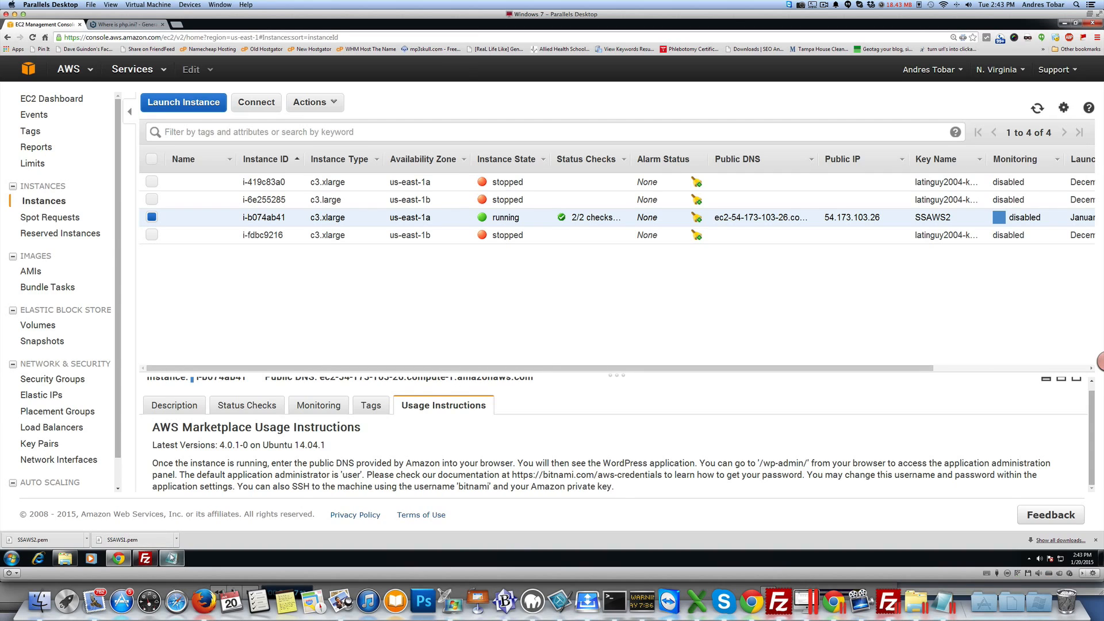
Step: Paste the Bitnami application password into the wp-config changes notes file
click(171, 558)
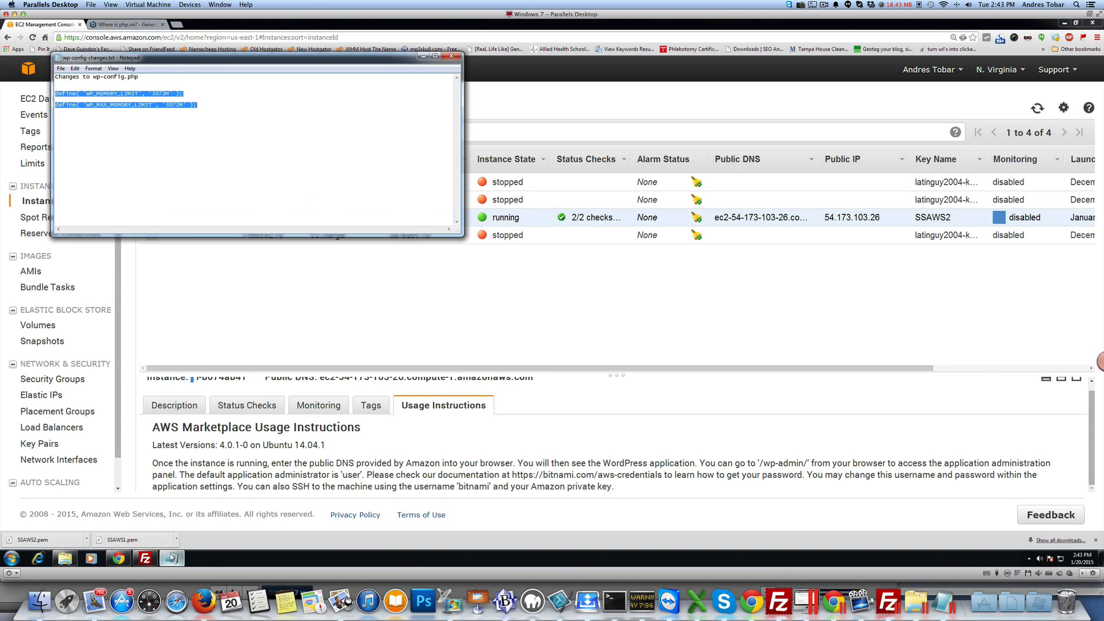
click(187, 132)
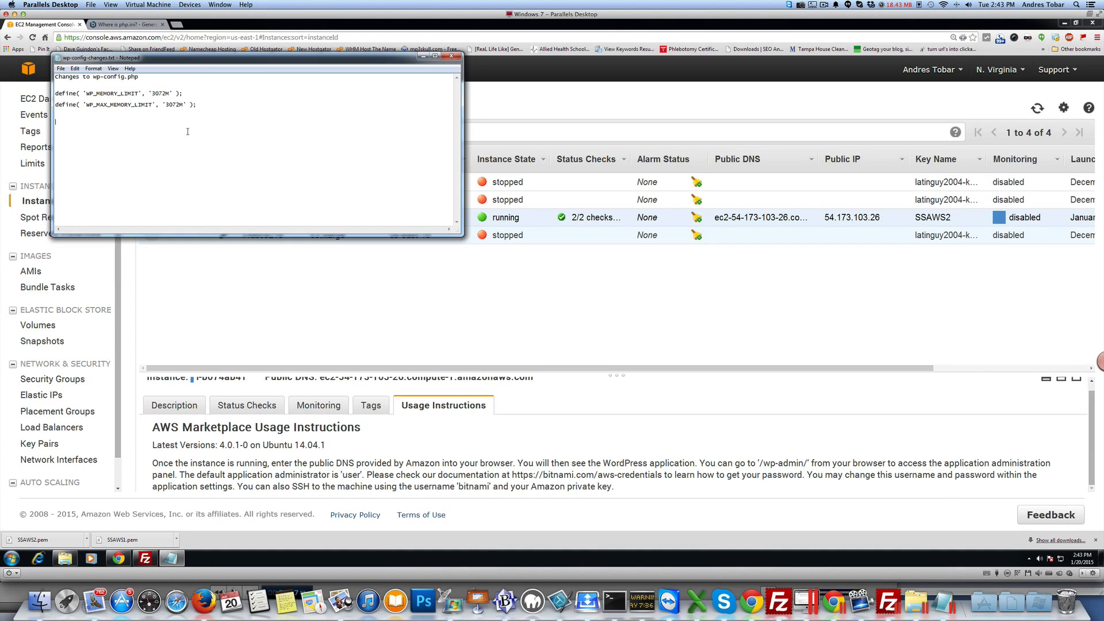
key(ctrl+v)
click(331, 271)
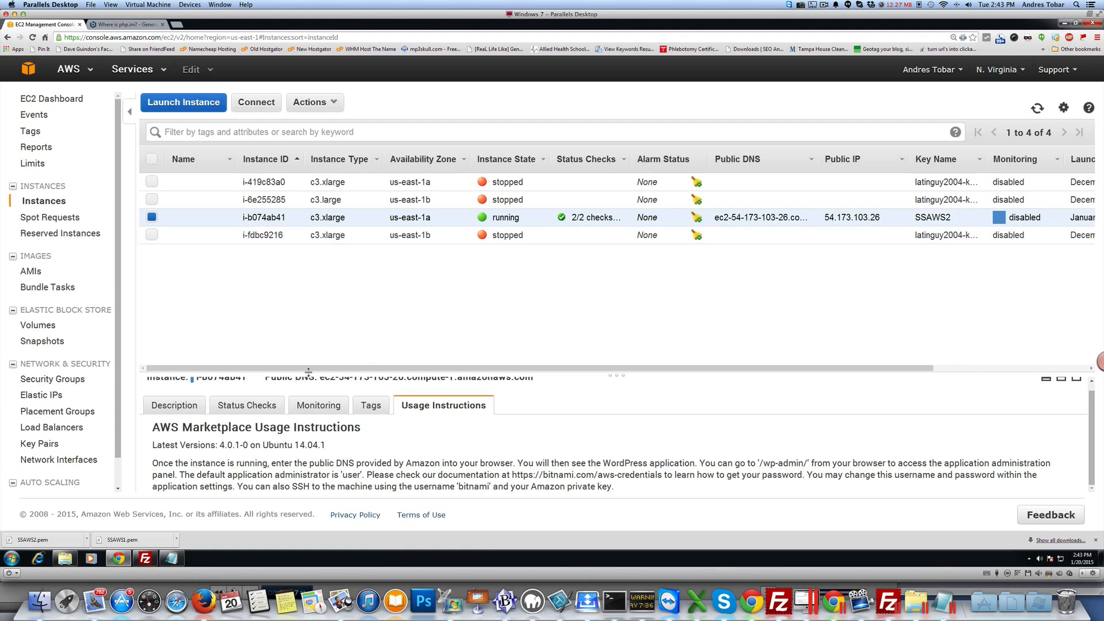
Step: Copy the instance's public DNS address from the instance details
scroll(309, 389, up, 1)
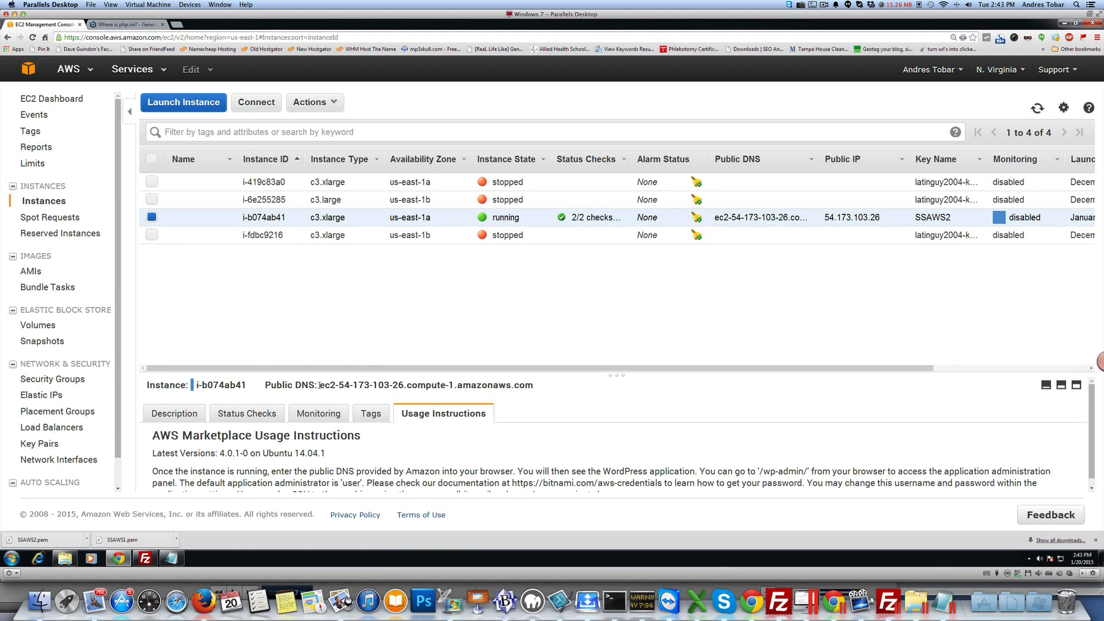
drag(321, 385, 539, 385)
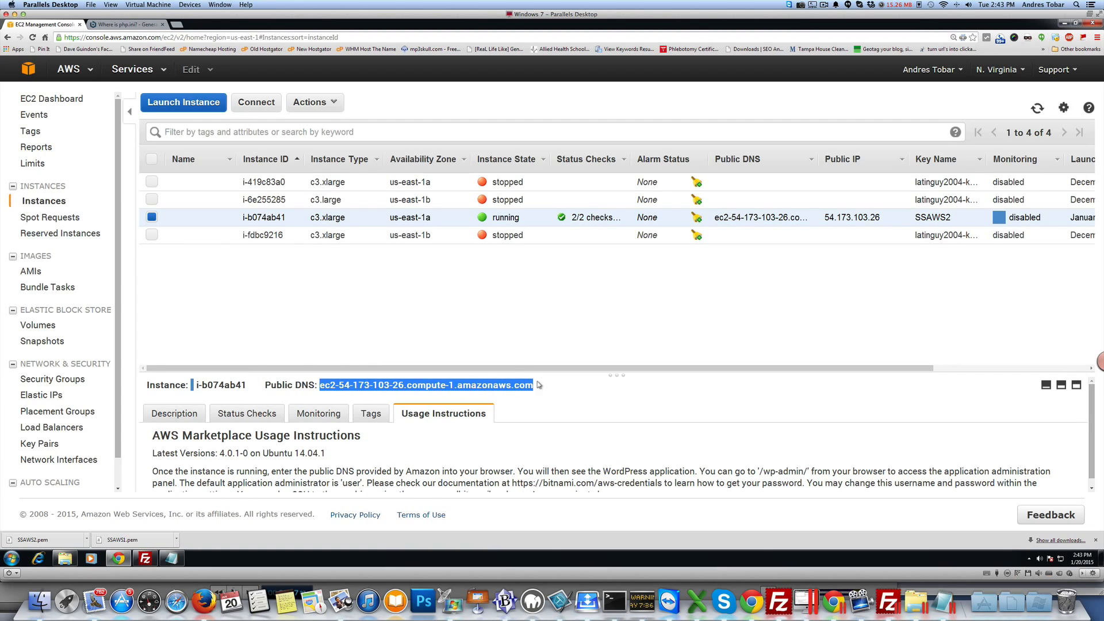
right_click(515, 382)
click(540, 398)
Step: Open the public DNS address with /wp-admin appended in a new browser tab
click(163, 25)
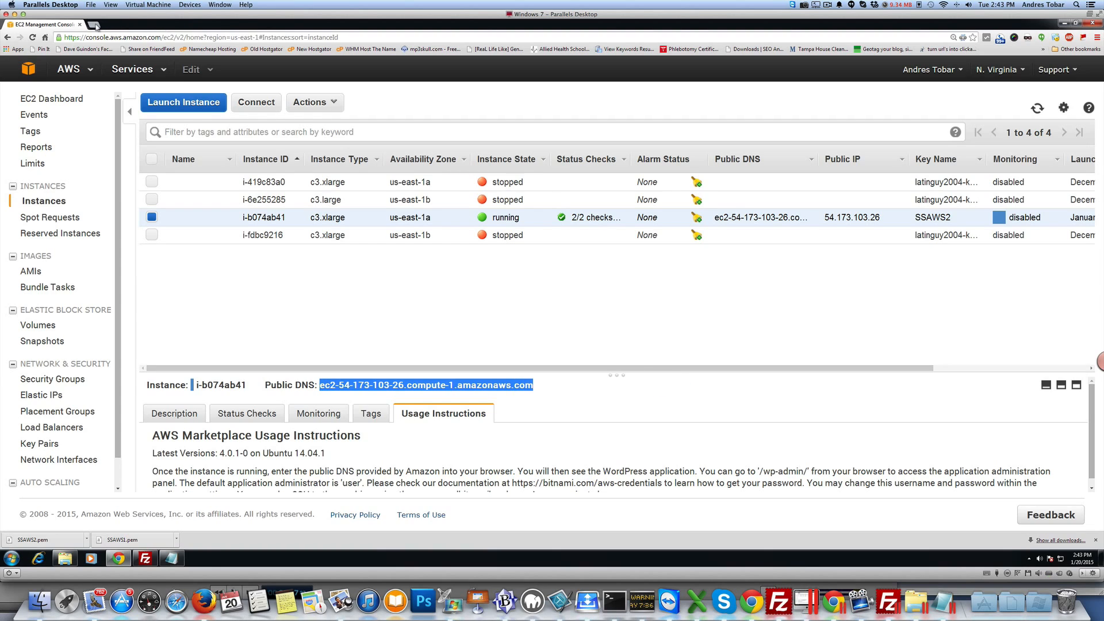
click(94, 25)
right_click(113, 36)
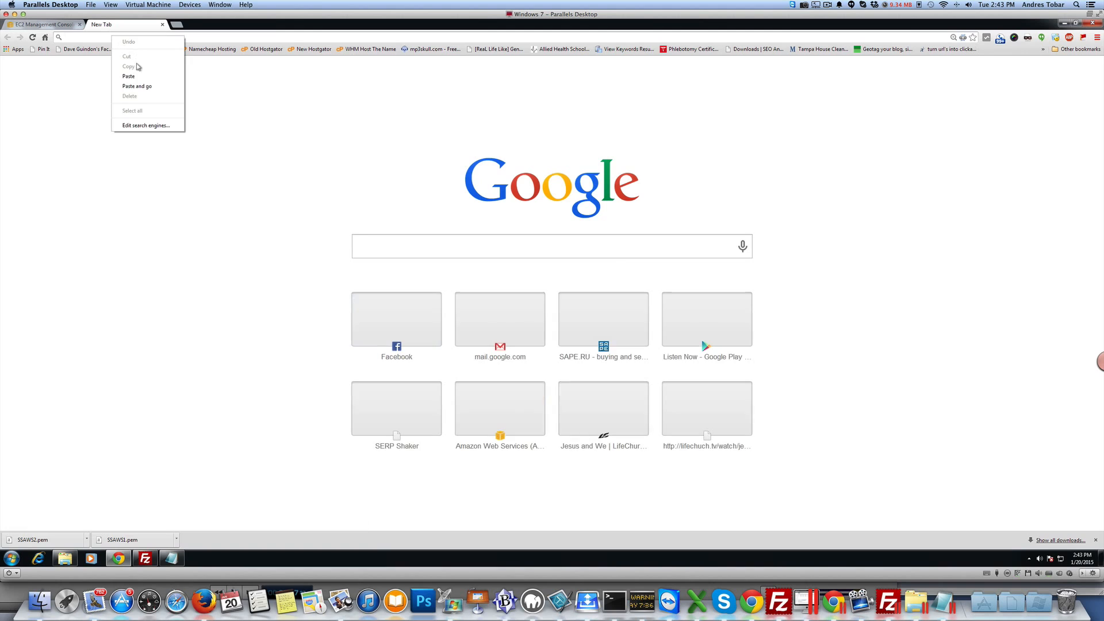
click(130, 76)
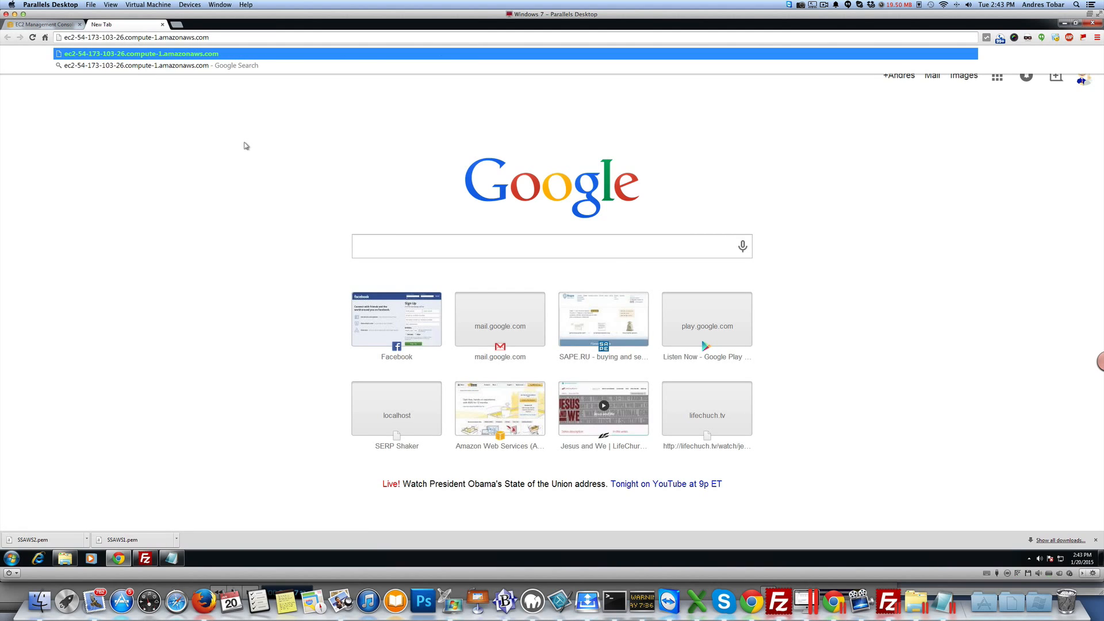
text(/wp-admi)
text(n)
key(Return)
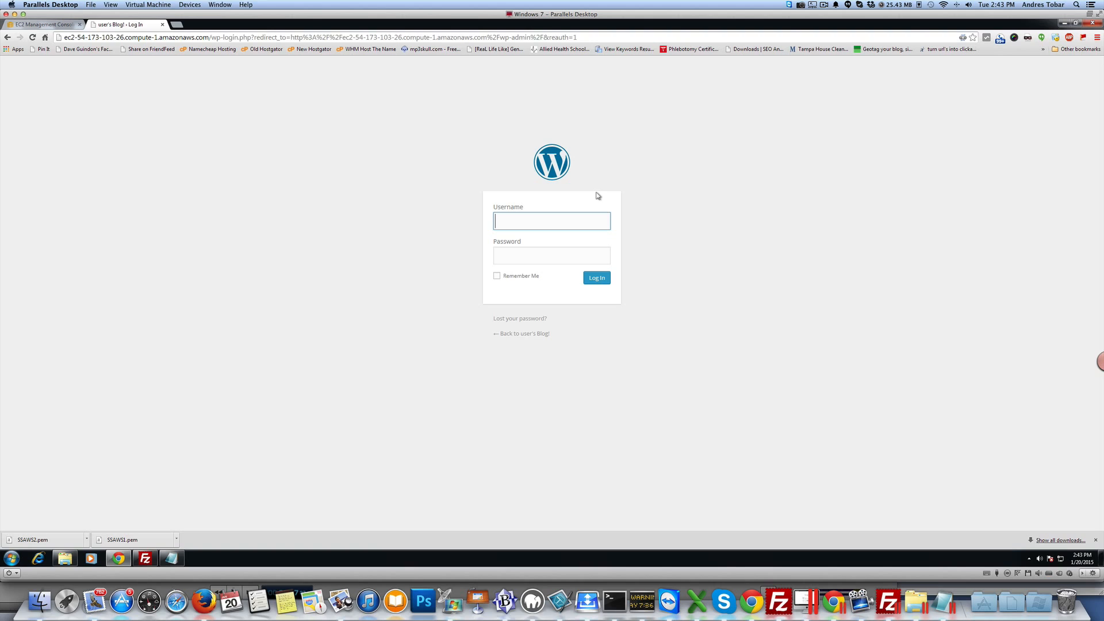
Step: Log in to WordPress as user, pasting the Bitnami application password from the notes file
text(user)
click(171, 557)
double_click(82, 122)
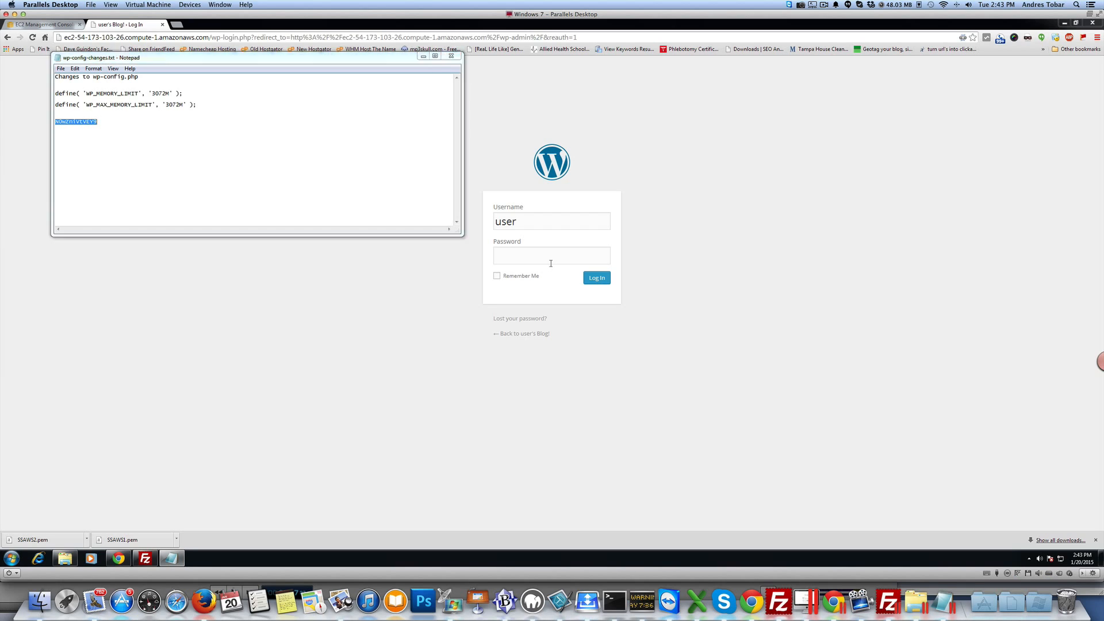
click(596, 251)
key(ctrl+v)
click(593, 277)
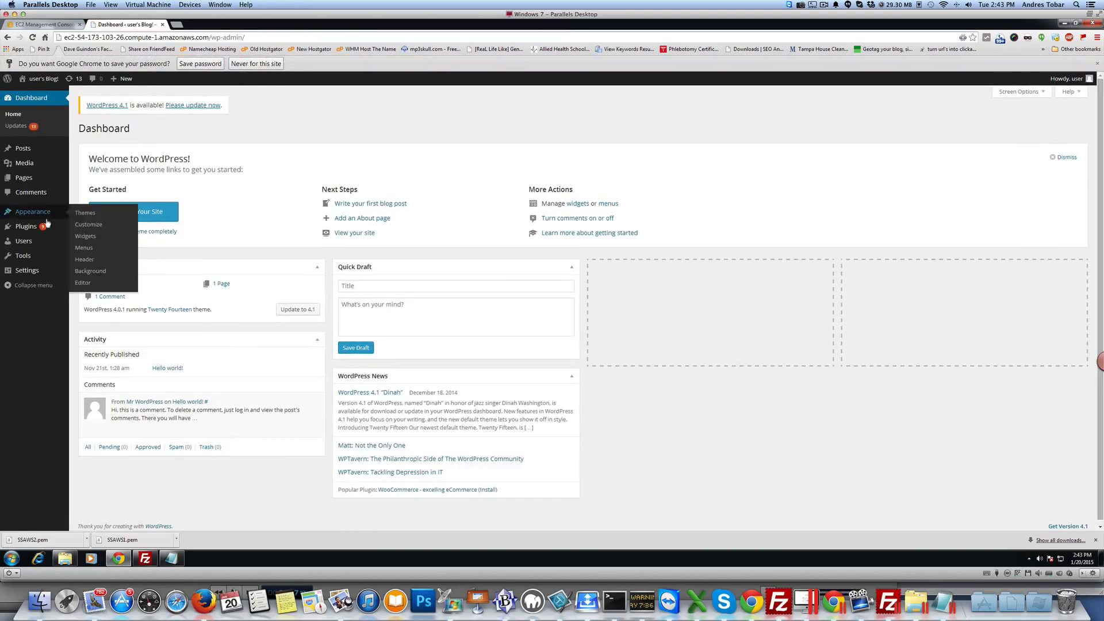
Step: Open your user profile page and scroll through its settings
mouse_move(28, 256)
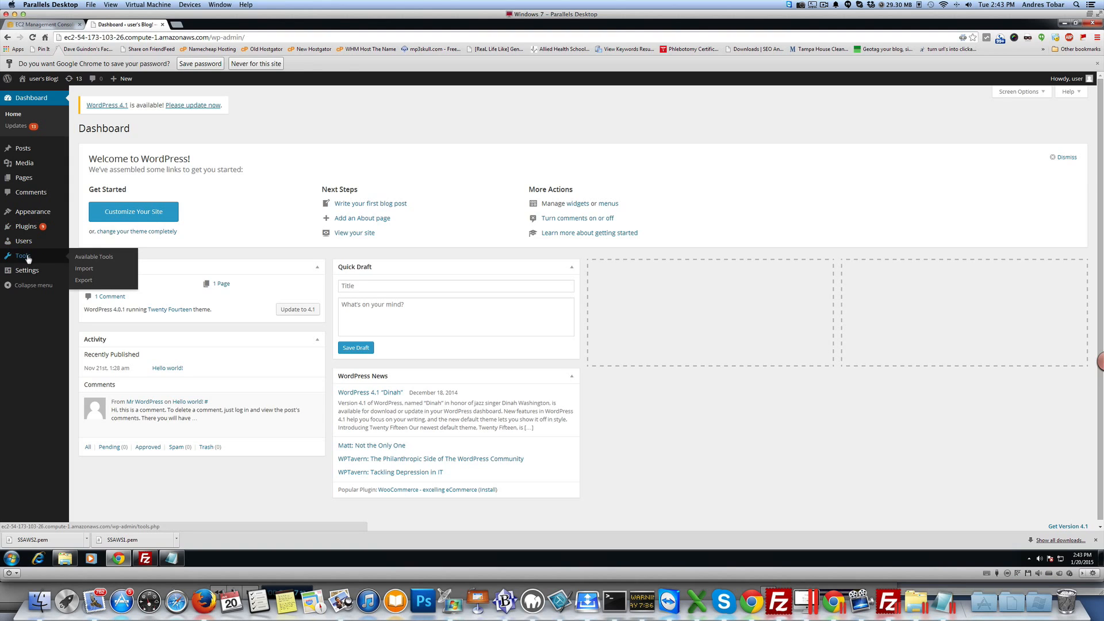
click(85, 265)
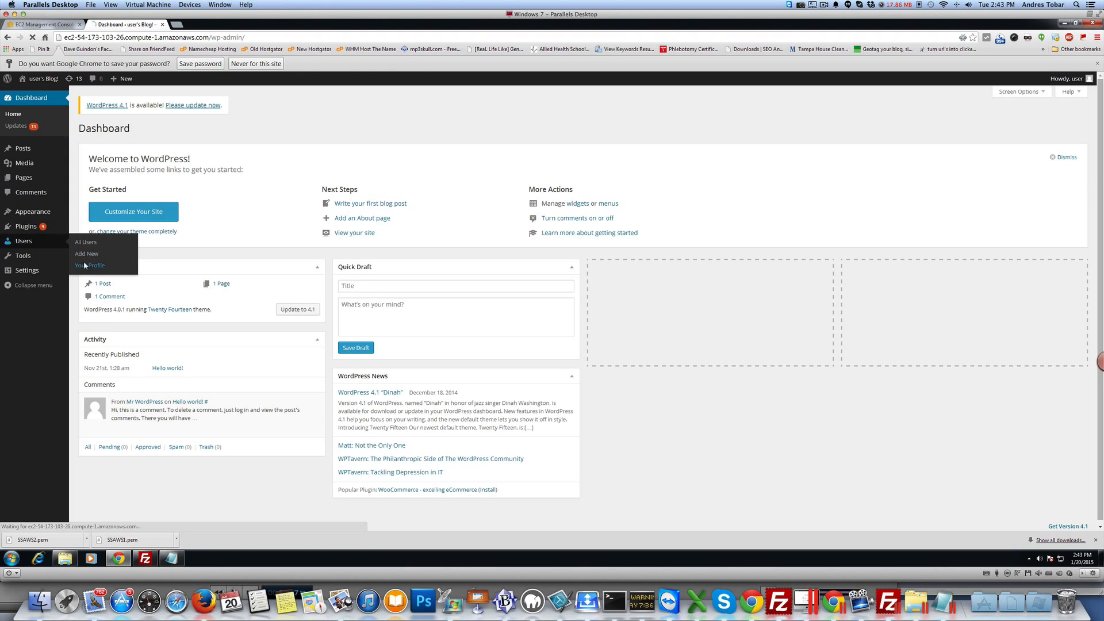
scroll(245, 420, down, 5)
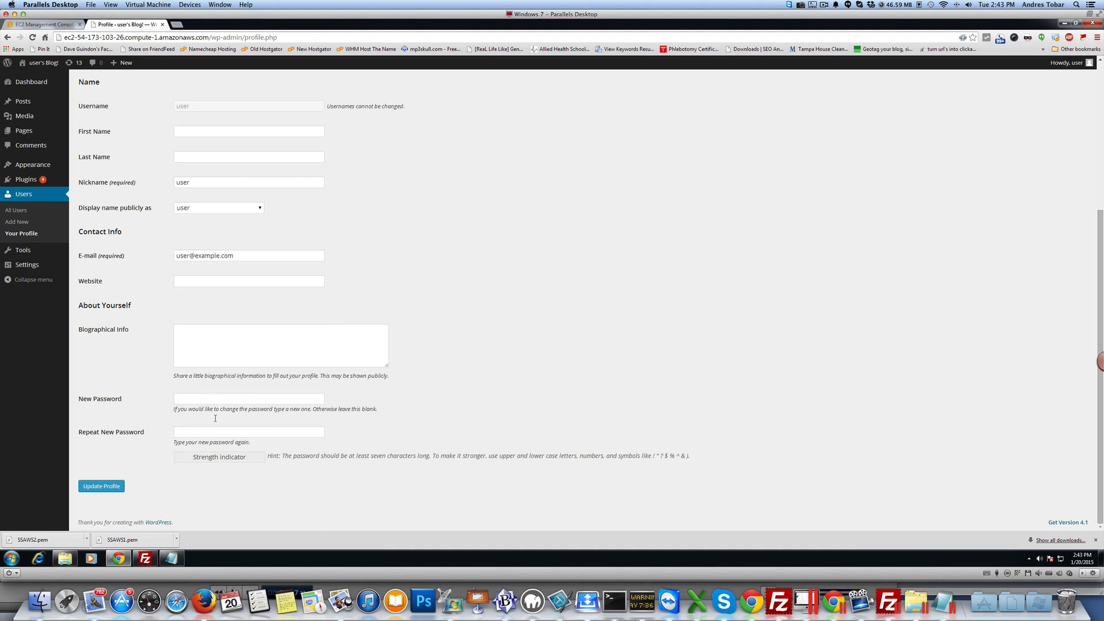
scroll(213, 423, up, 4)
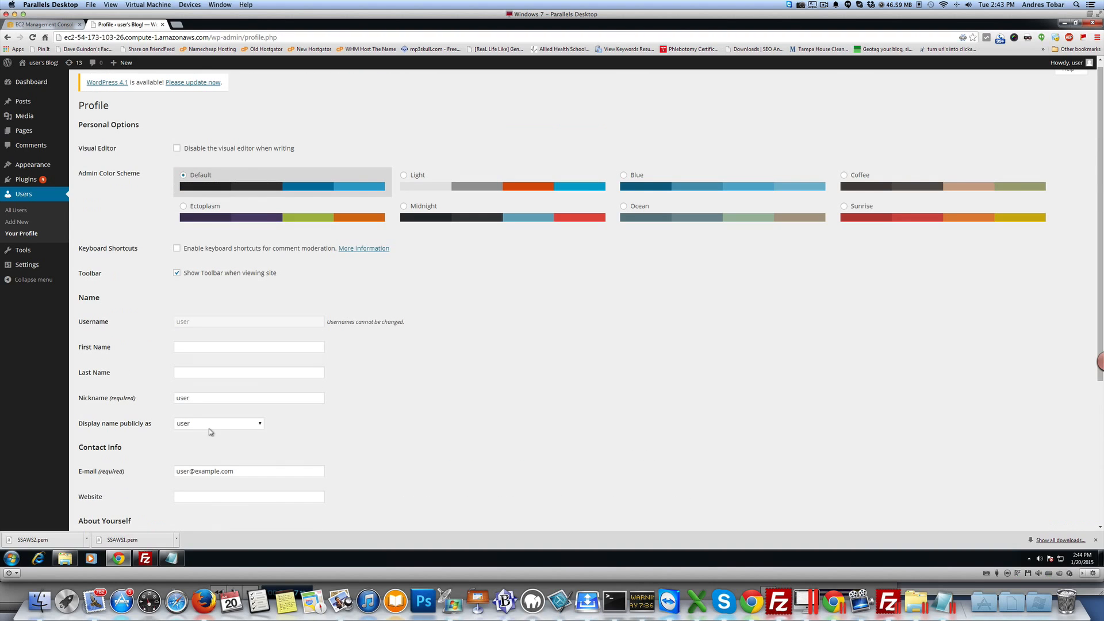
Step: Select all installed plugins and bulk-delete them, confirming the deletion of files and data
click(38, 184)
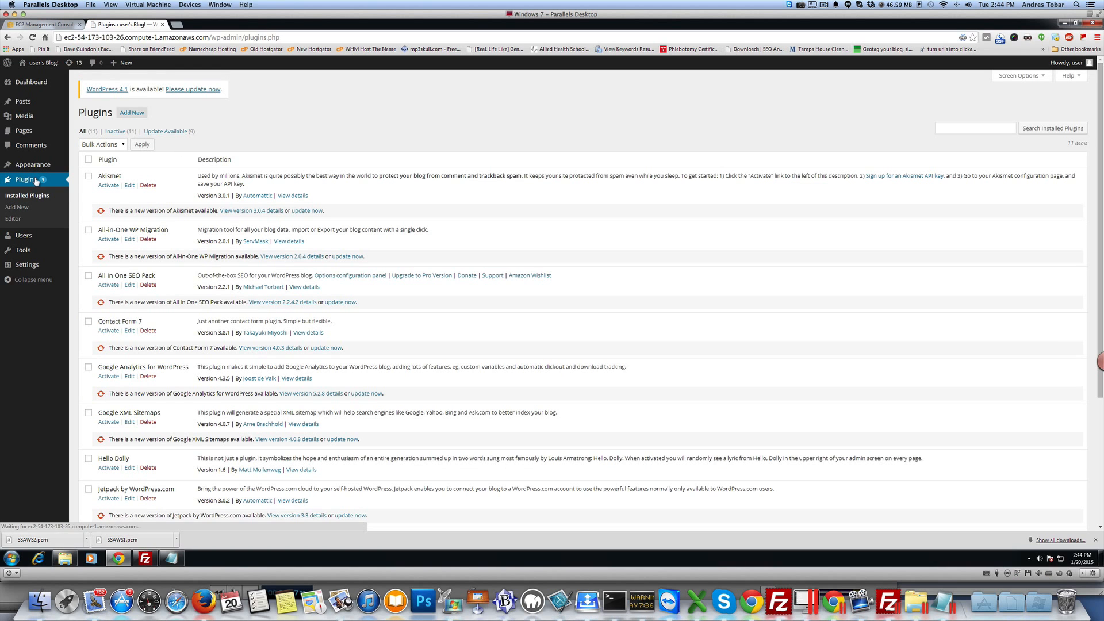
scroll(177, 184, down, 3)
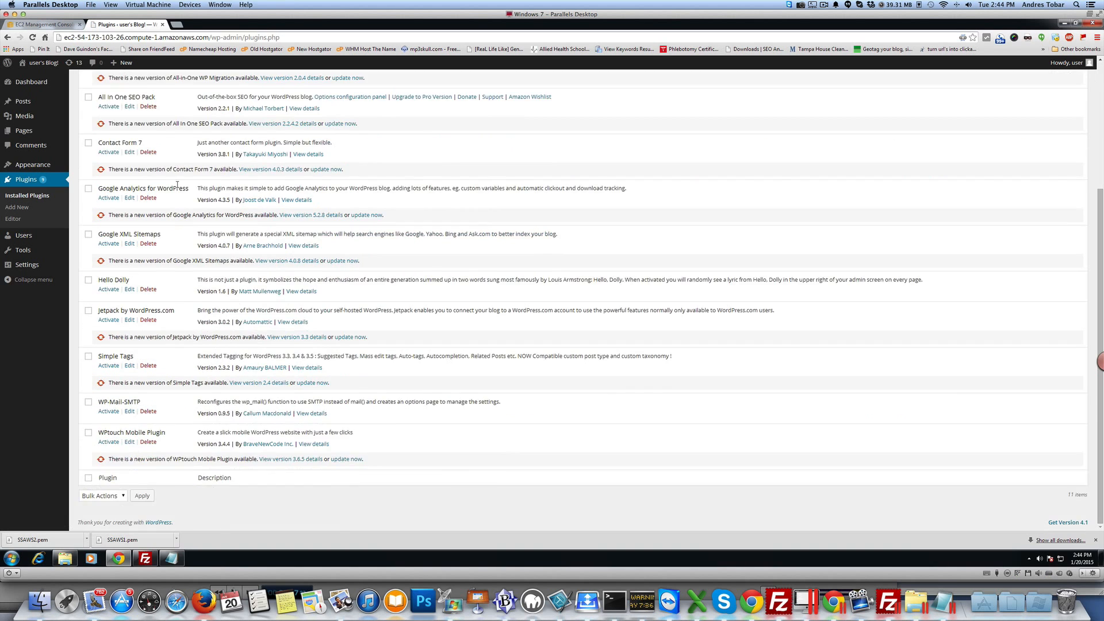
scroll(178, 184, up, 3)
click(89, 159)
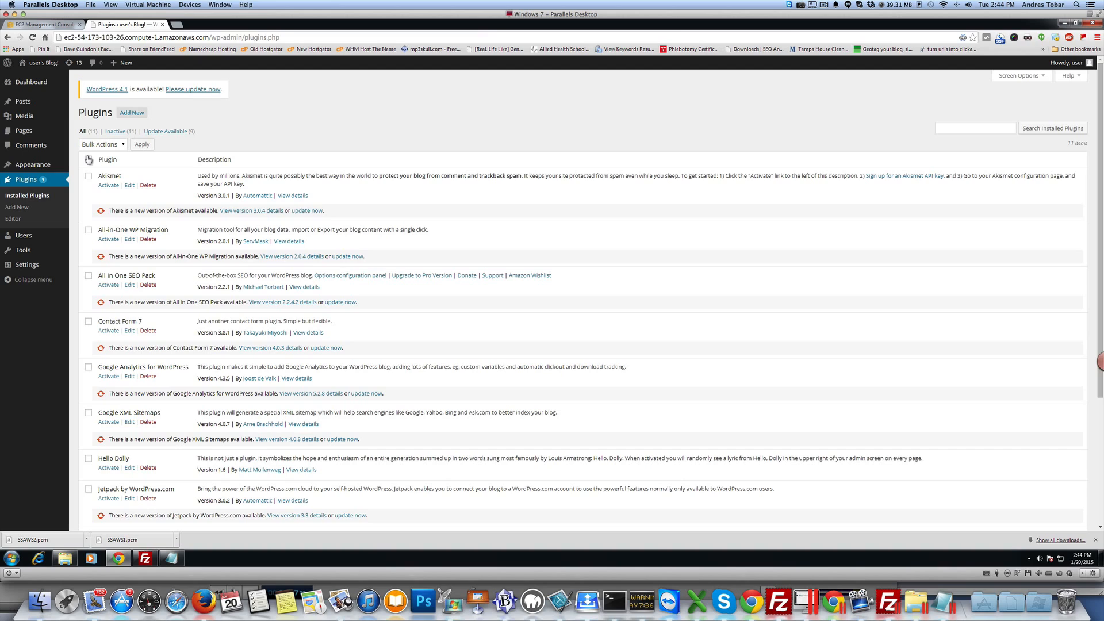
click(116, 145)
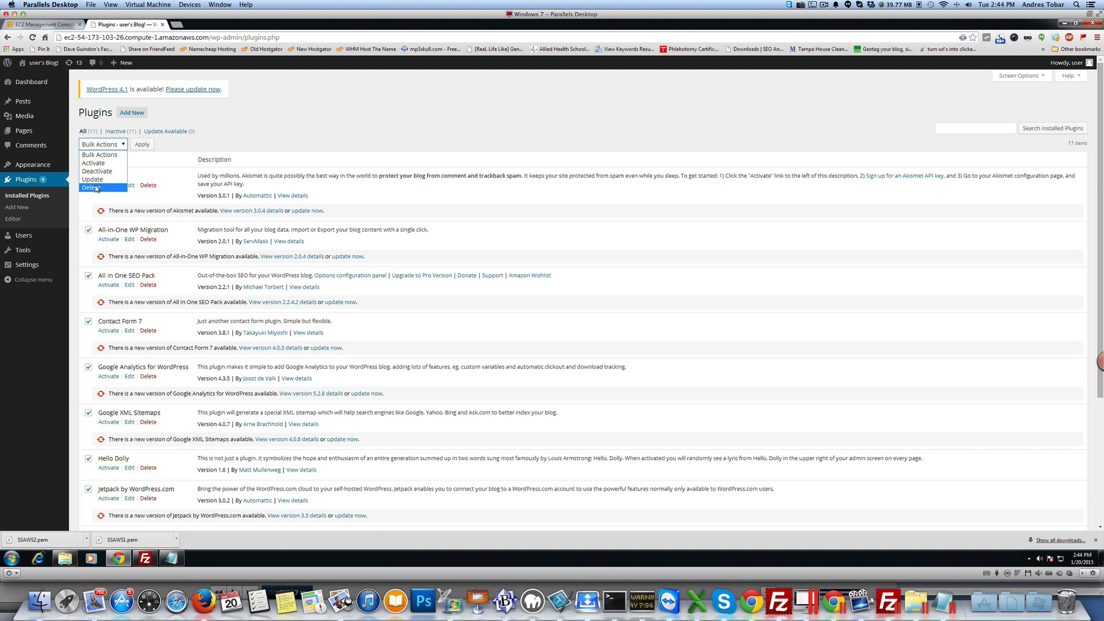
click(90, 187)
click(142, 145)
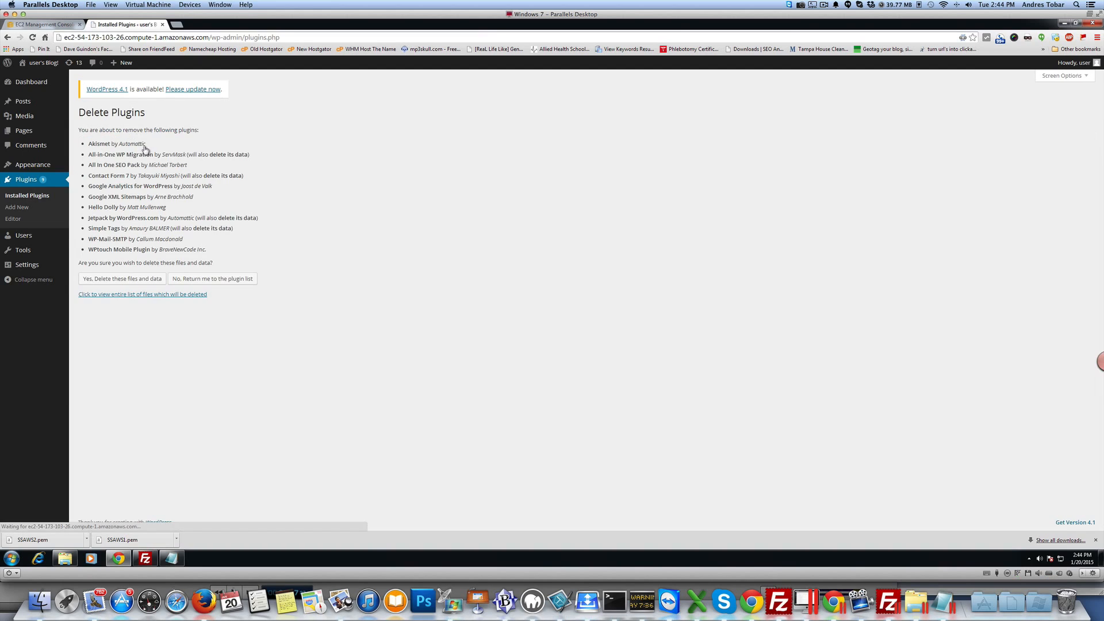
click(126, 277)
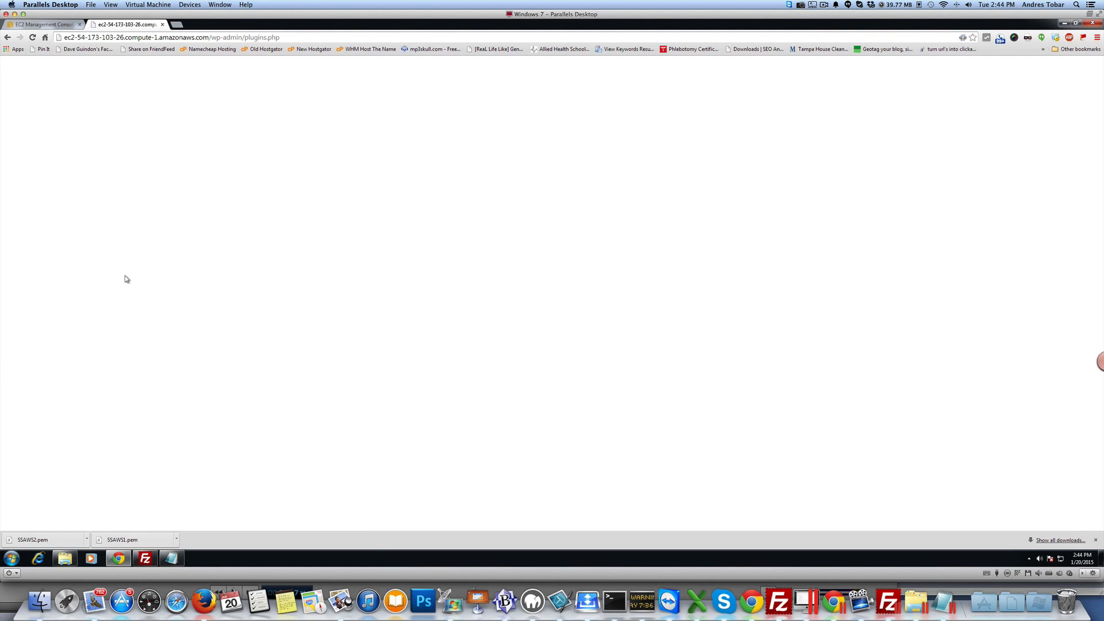
Step: Reload the plugins page, select the remaining plugins and bulk-delete them with their files and data
click(206, 39)
key(Return)
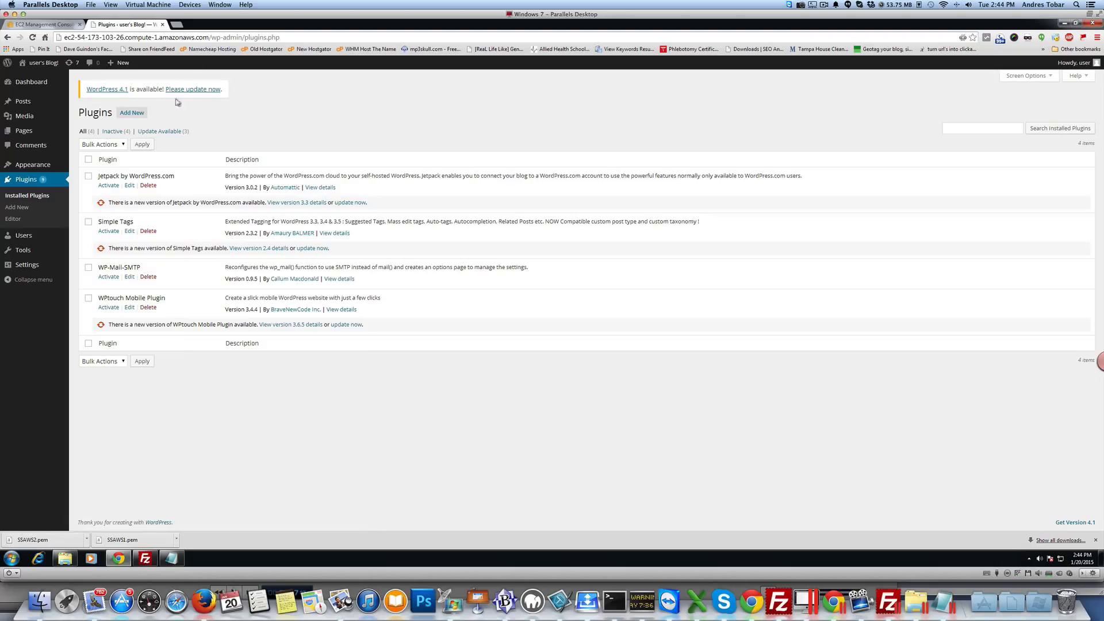
click(88, 160)
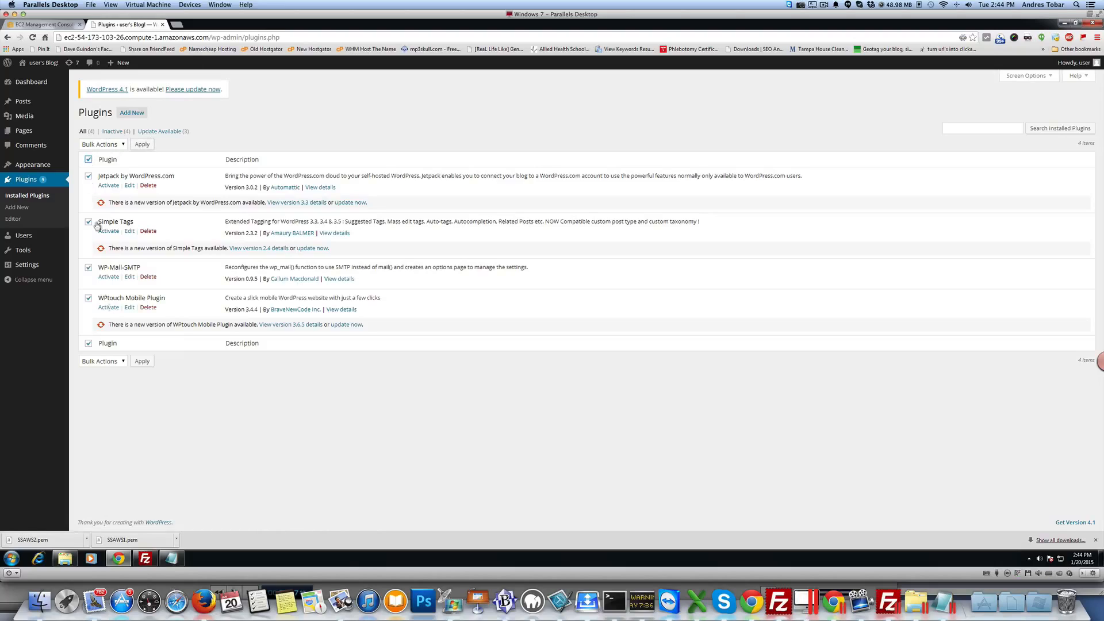
click(110, 361)
click(104, 403)
click(142, 361)
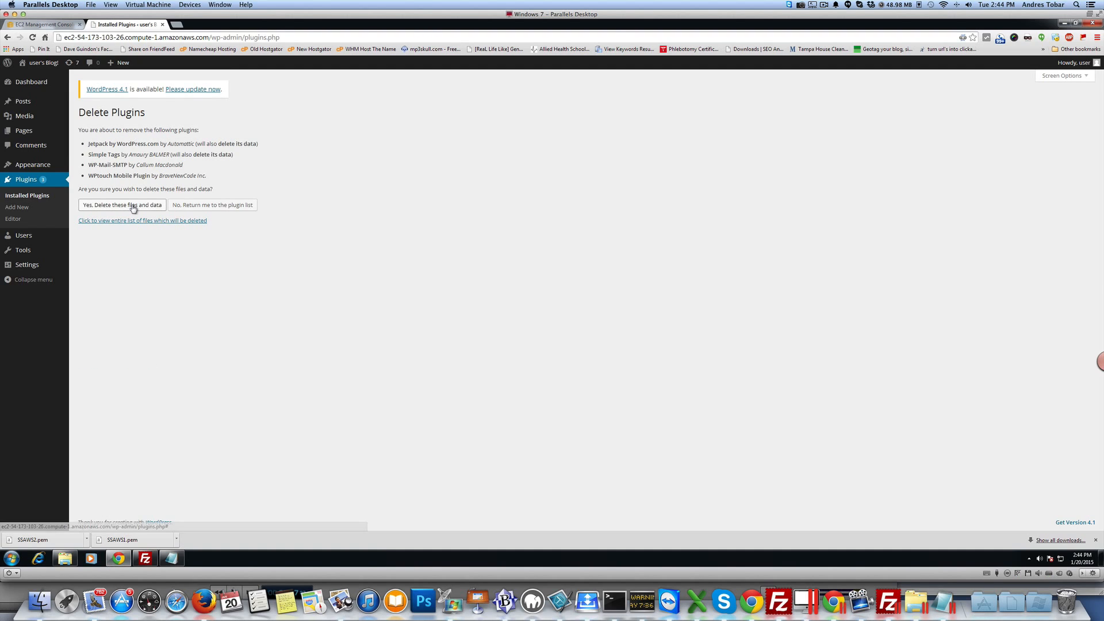
click(133, 206)
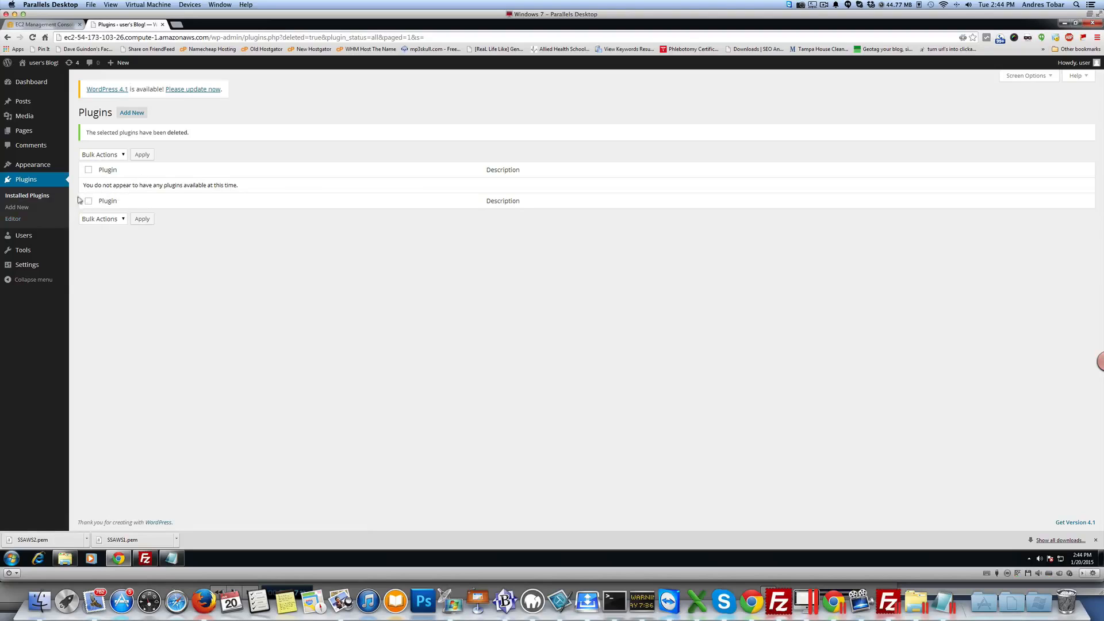
Step: Set the permalink structure to Post name and save the changes
mouse_move(30, 253)
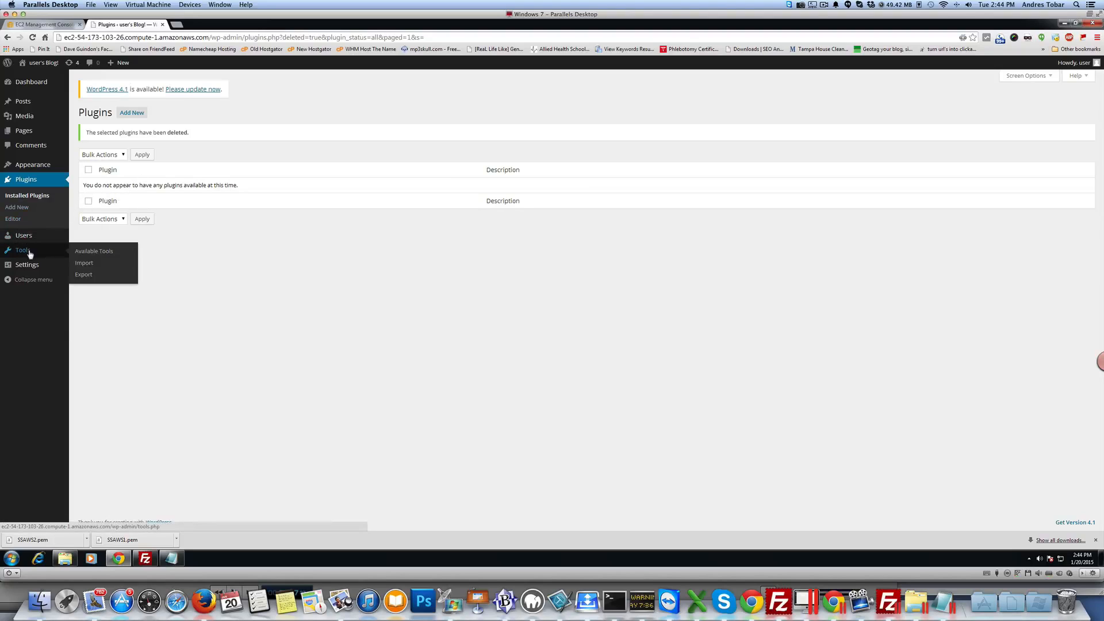
click(94, 325)
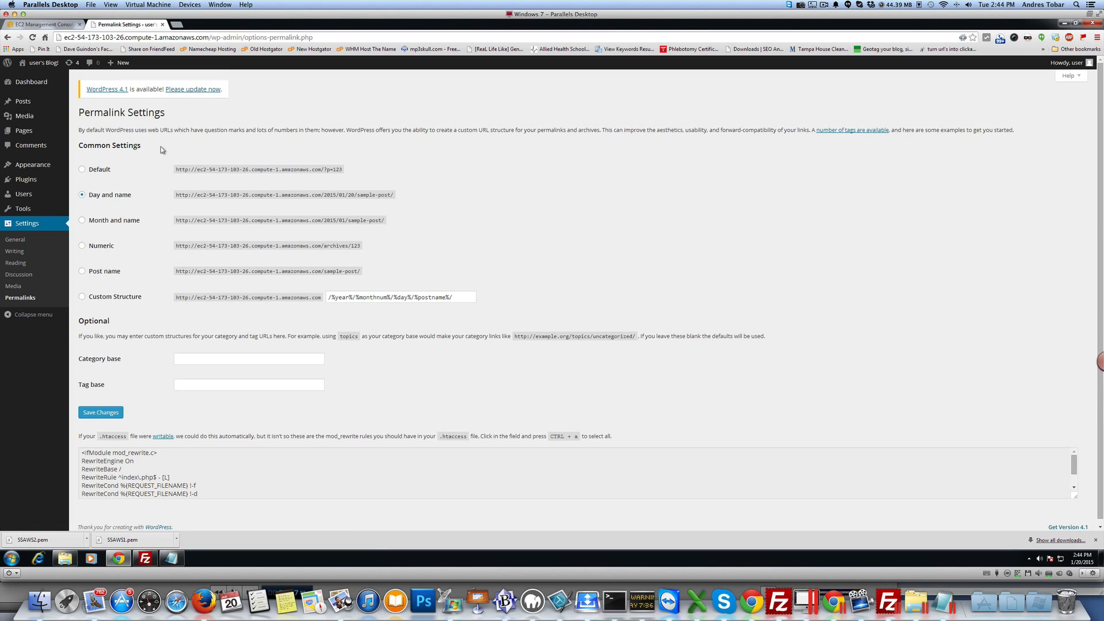
click(106, 273)
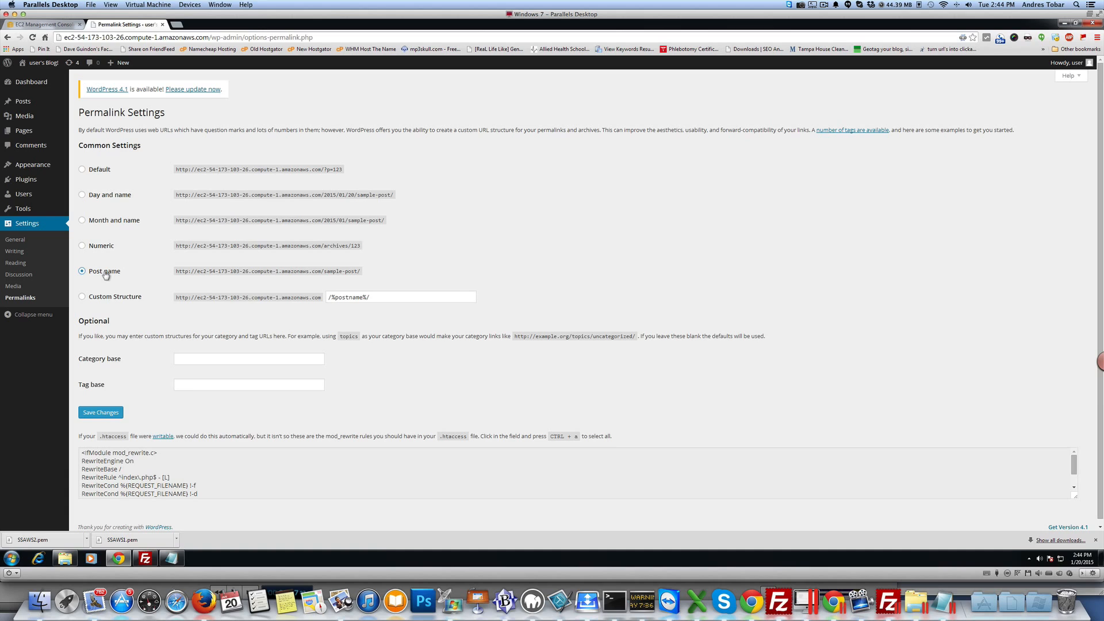
click(102, 413)
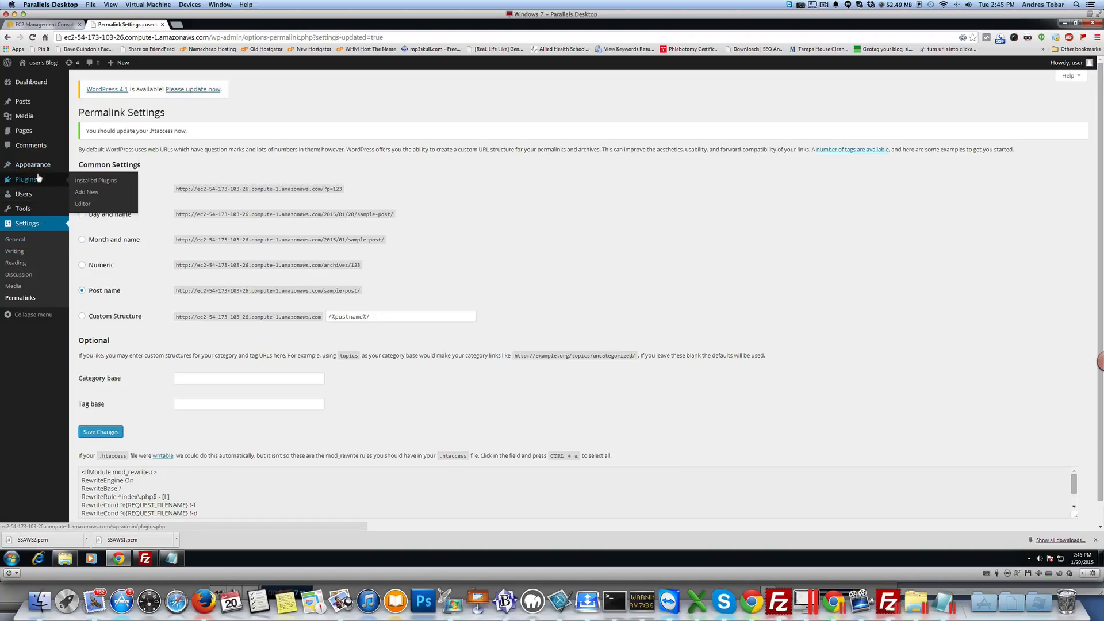
Step: Switch to the EC2 console and reboot the running instance
mouse_move(25, 181)
mouse_move(34, 215)
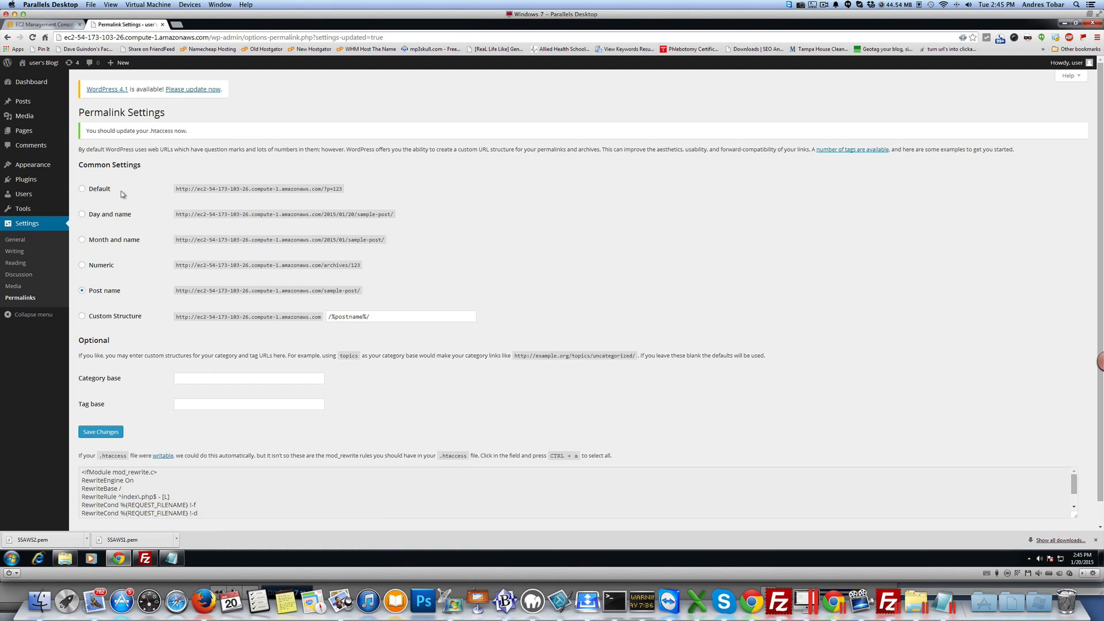
click(163, 26)
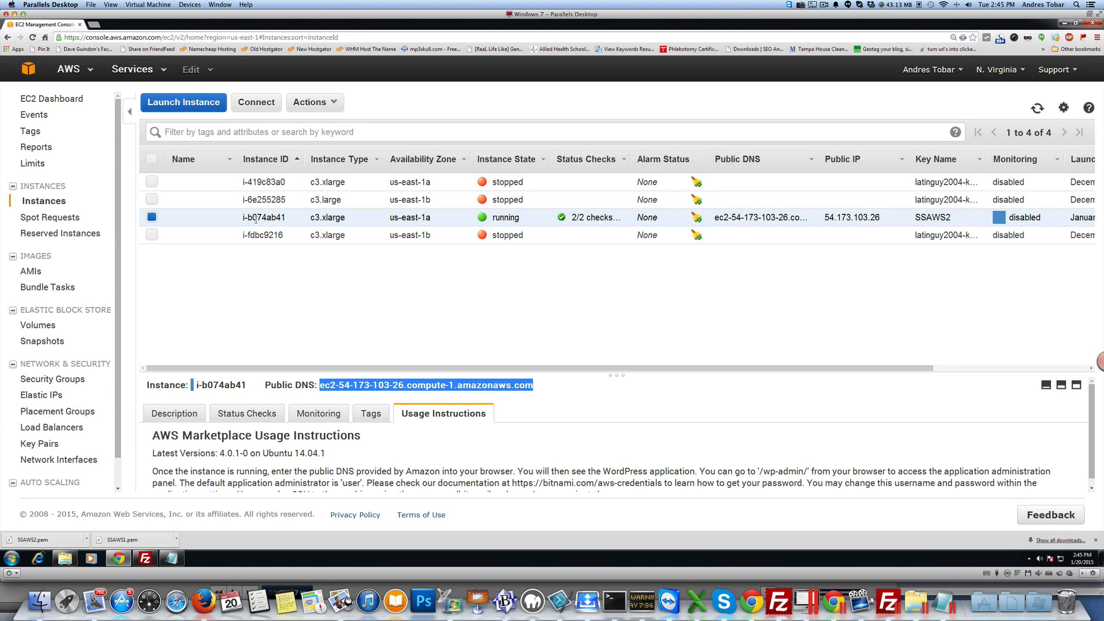
click(316, 106)
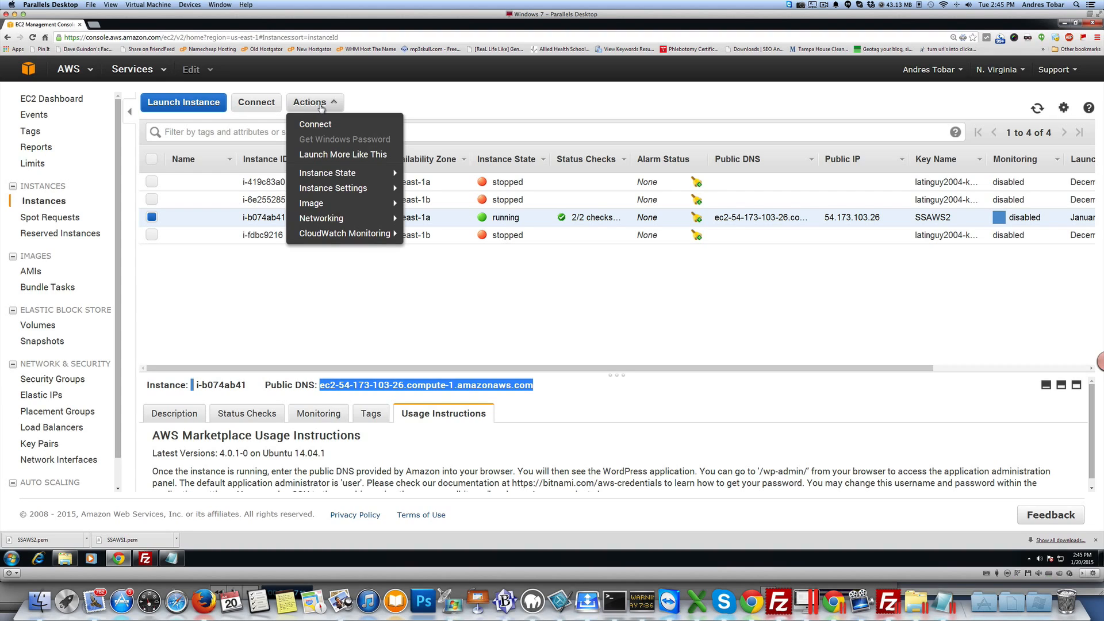
mouse_move(348, 172)
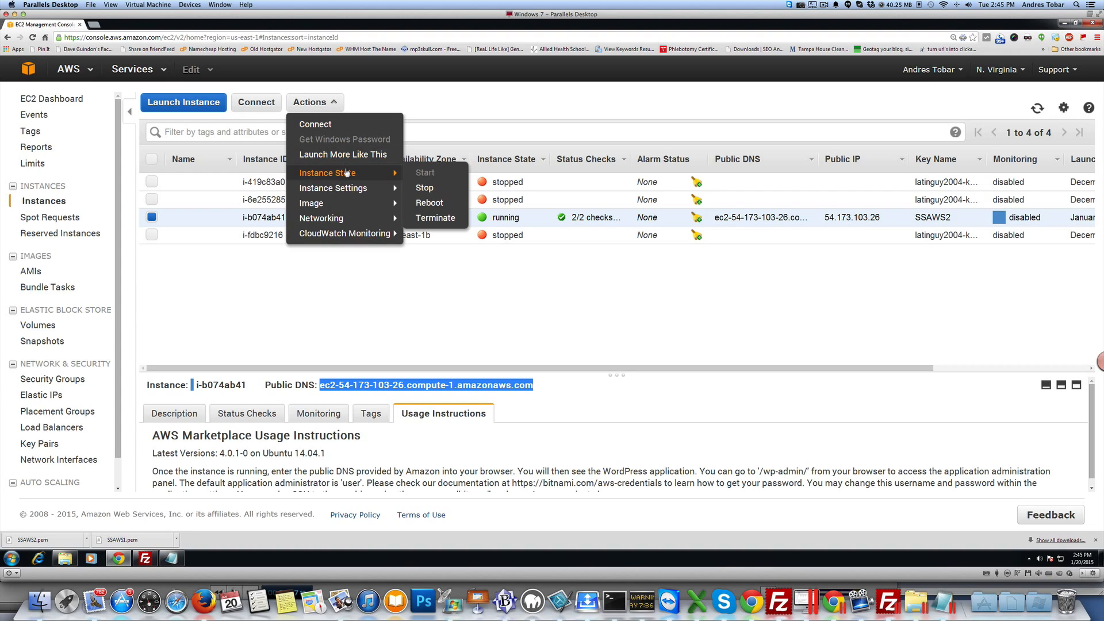
click(436, 204)
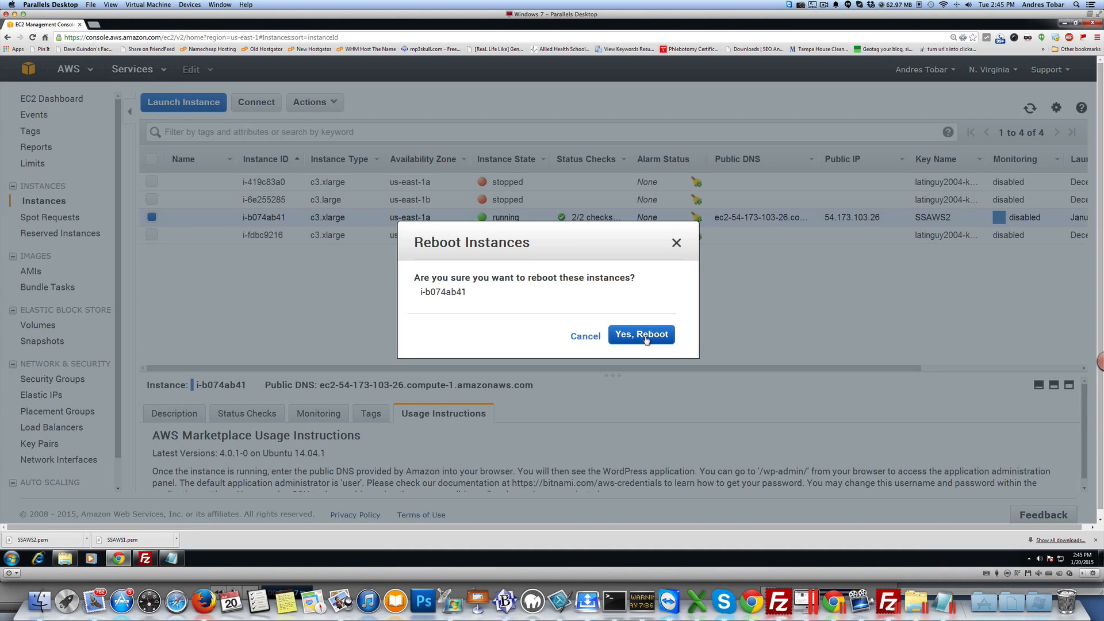